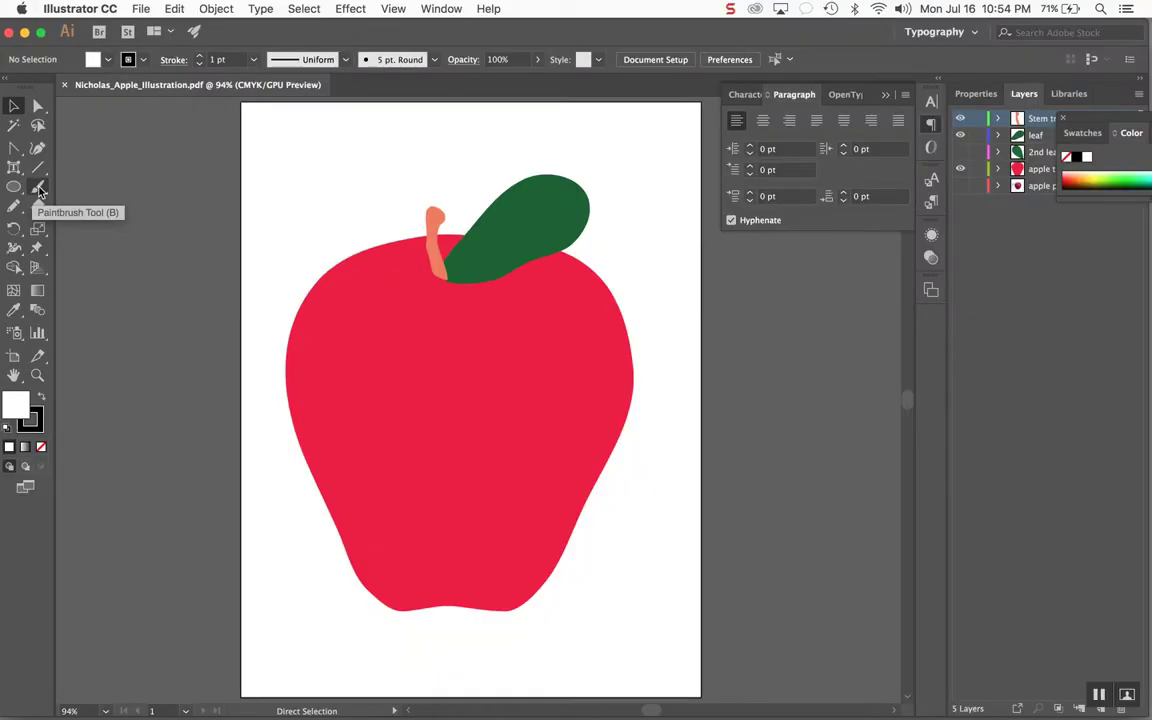
# Select the Paintbrush from the brush tool flyout, then reopen the flyout to reach the Blob Brush
pyautogui.click(39, 190)
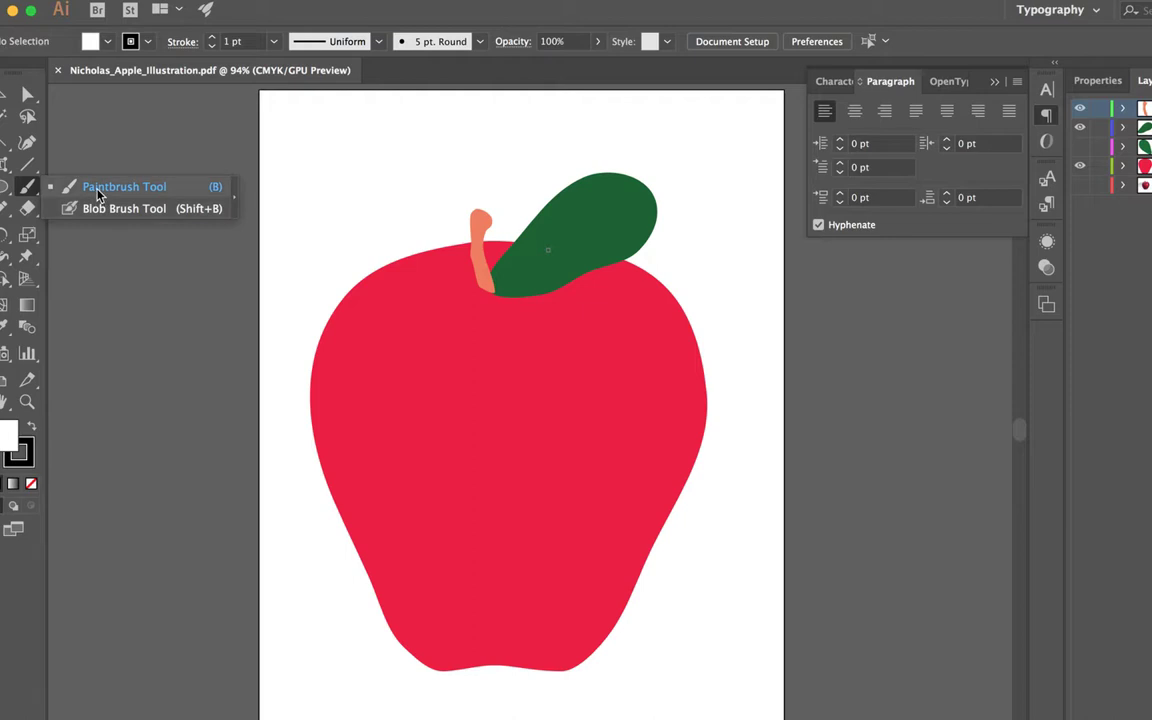
pyautogui.click(97, 194)
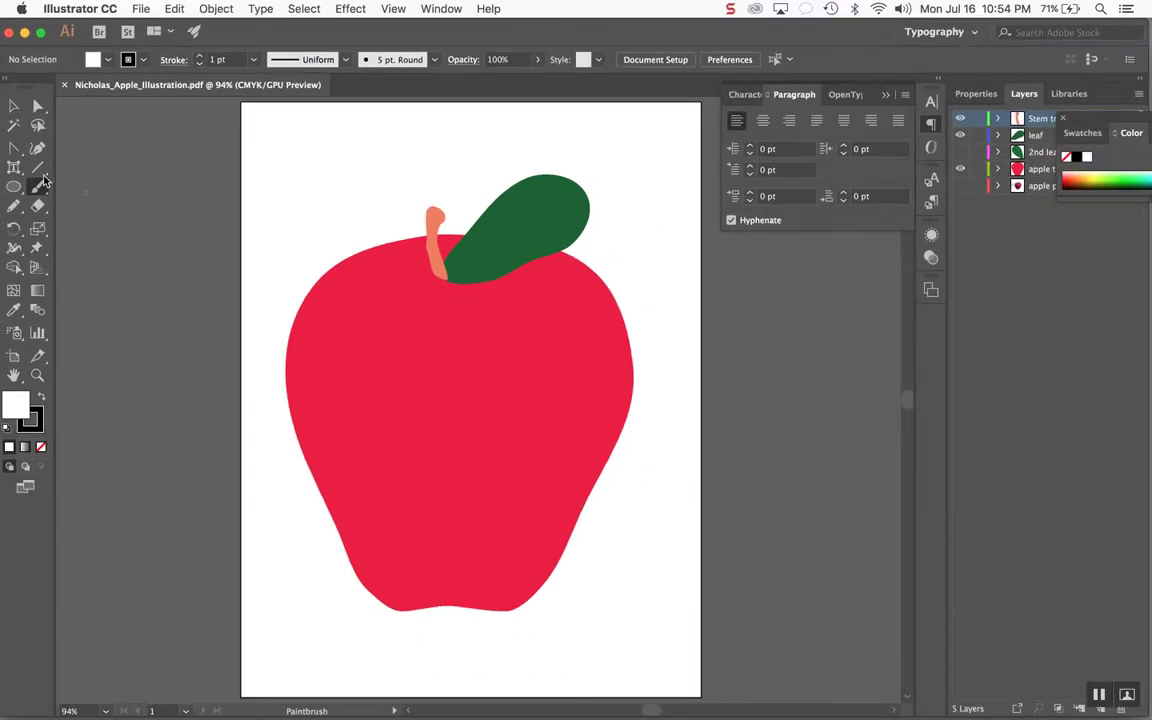
pyautogui.click(38, 188)
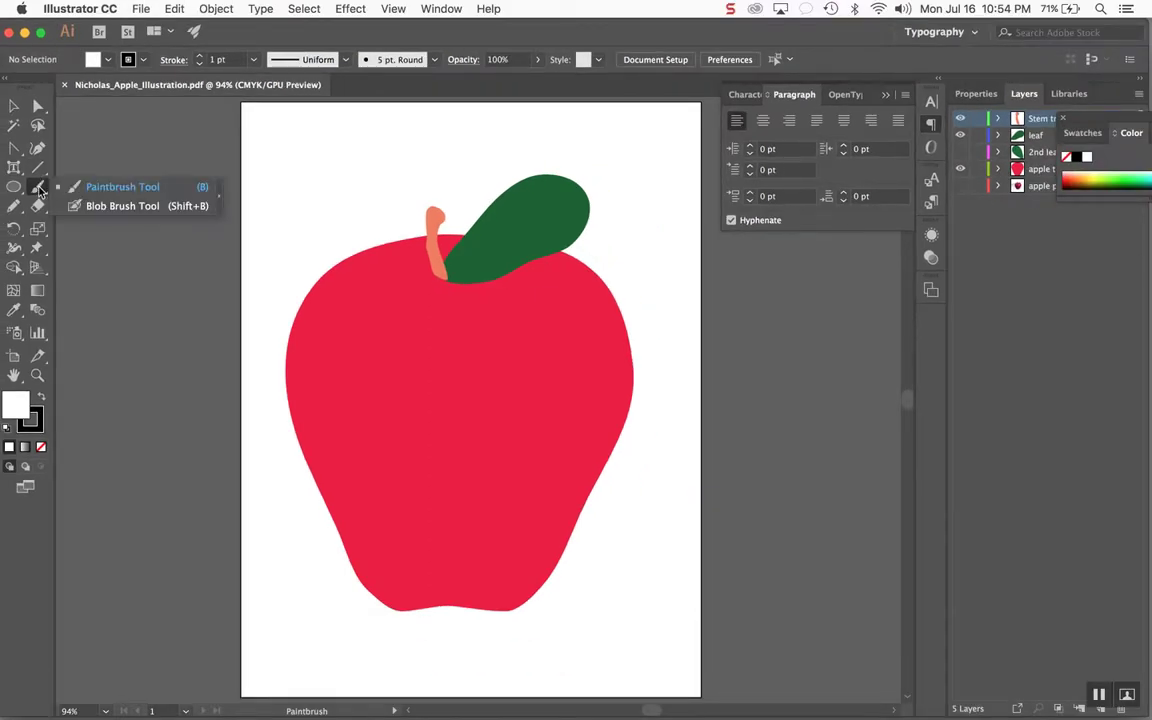
# Pick the Blob Brush, set a green fill and orange stroke, and paint a test scribble
pyautogui.click(99, 204)
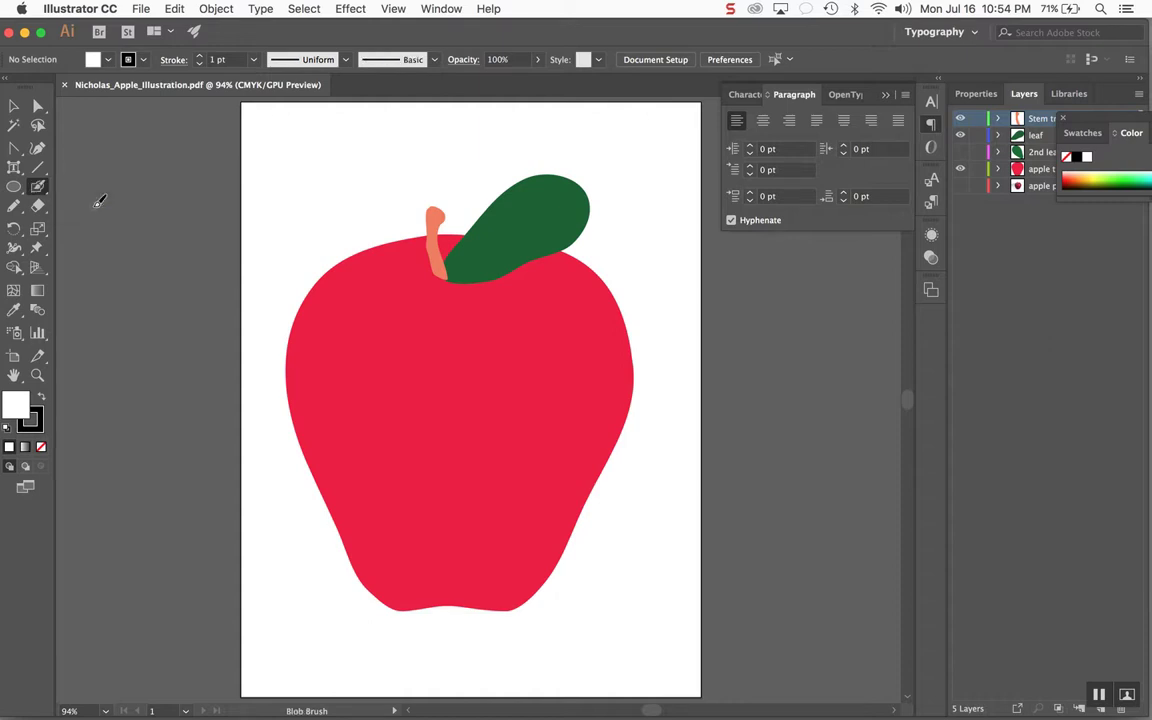
pyautogui.click(104, 60)
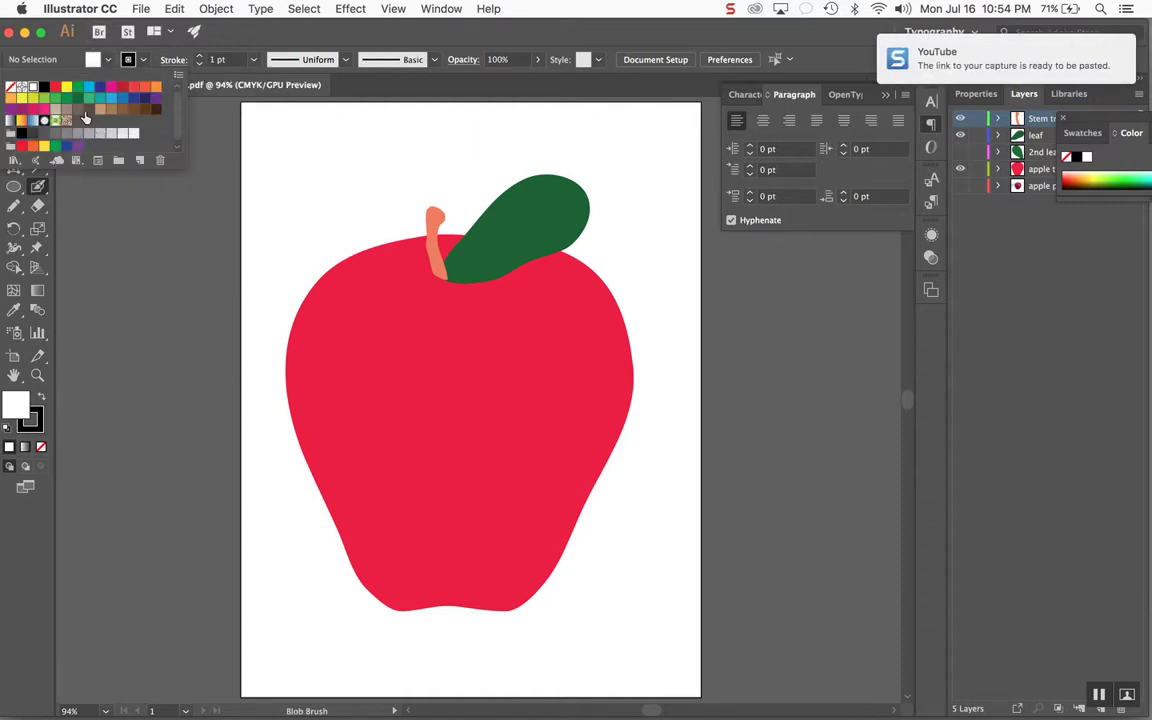
pyautogui.click(77, 87)
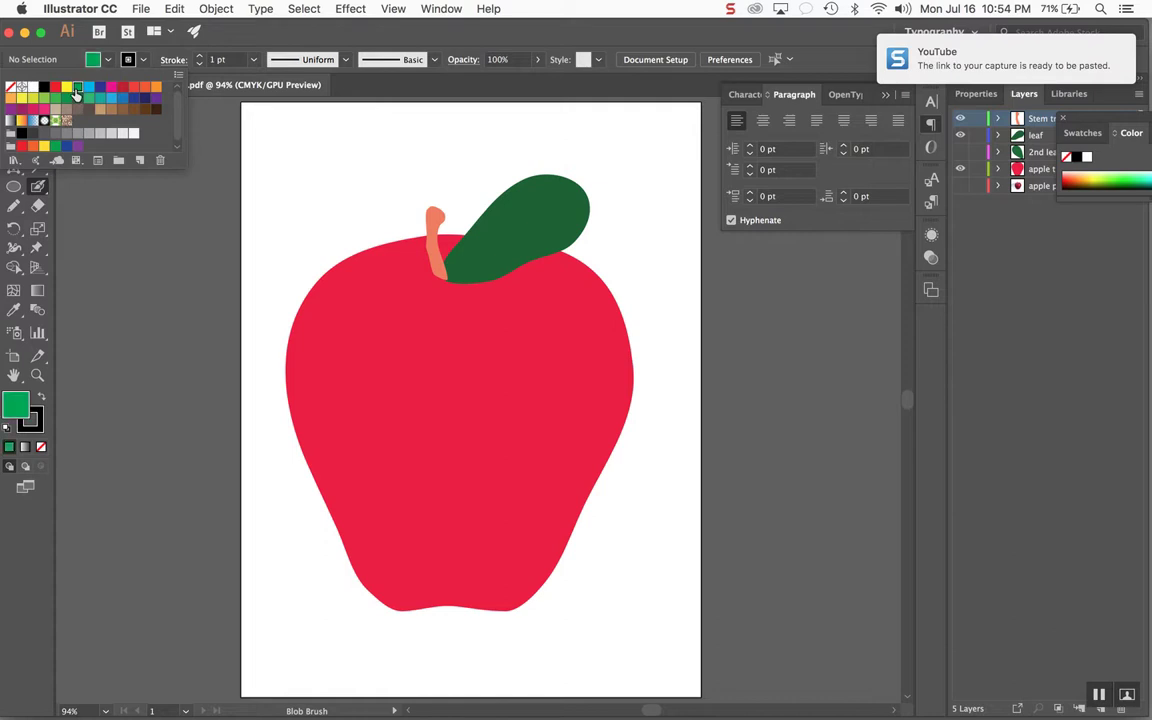
pyautogui.click(143, 62)
pyautogui.click(143, 62)
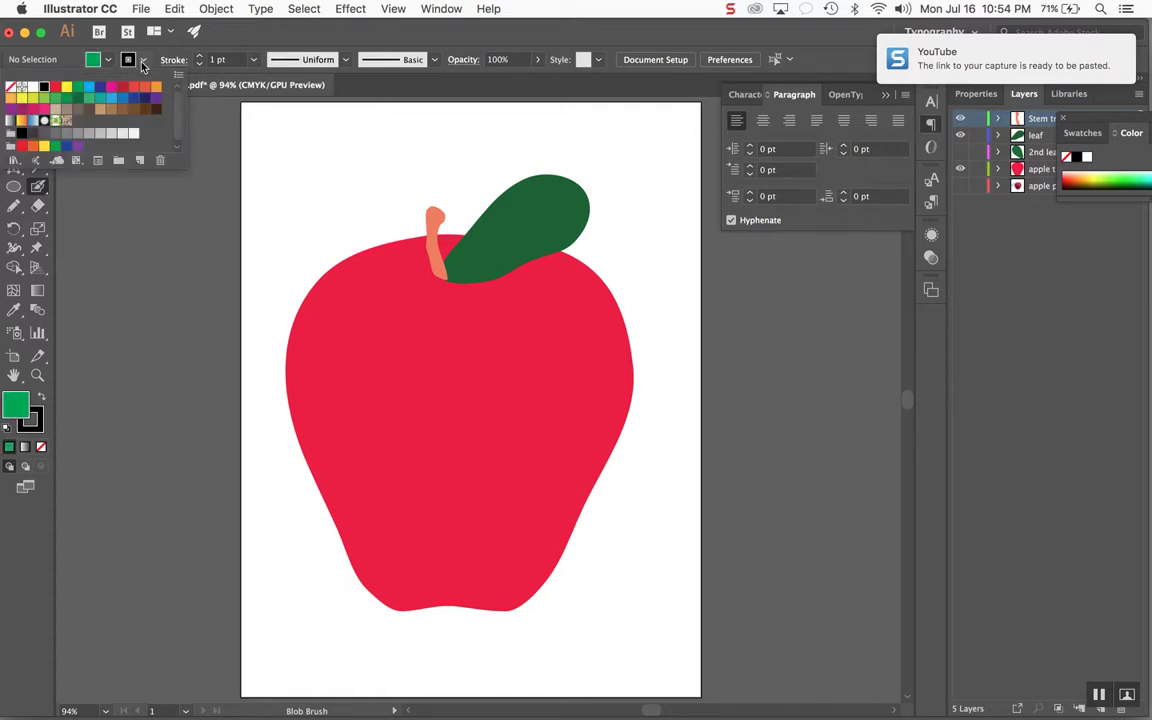
pyautogui.click(155, 87)
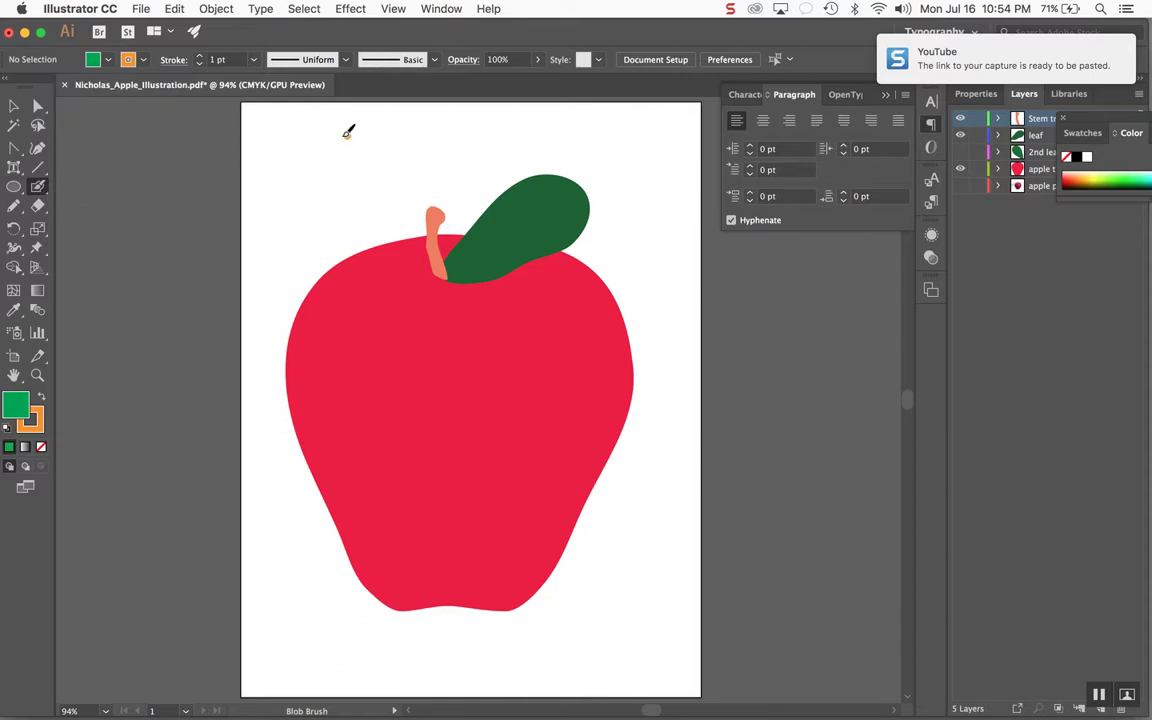
pyautogui.moveTo(349, 134)
pyautogui.mouseDown()
pyautogui.moveTo(316, 155)
pyautogui.moveTo(310, 188)
pyautogui.moveTo(282, 212)
pyautogui.moveTo(389, 168)
pyautogui.moveTo(399, 187)
pyautogui.moveTo(361, 166)
pyautogui.moveTo(265, 270)
pyautogui.moveTo(384, 212)
pyautogui.mouseUp()
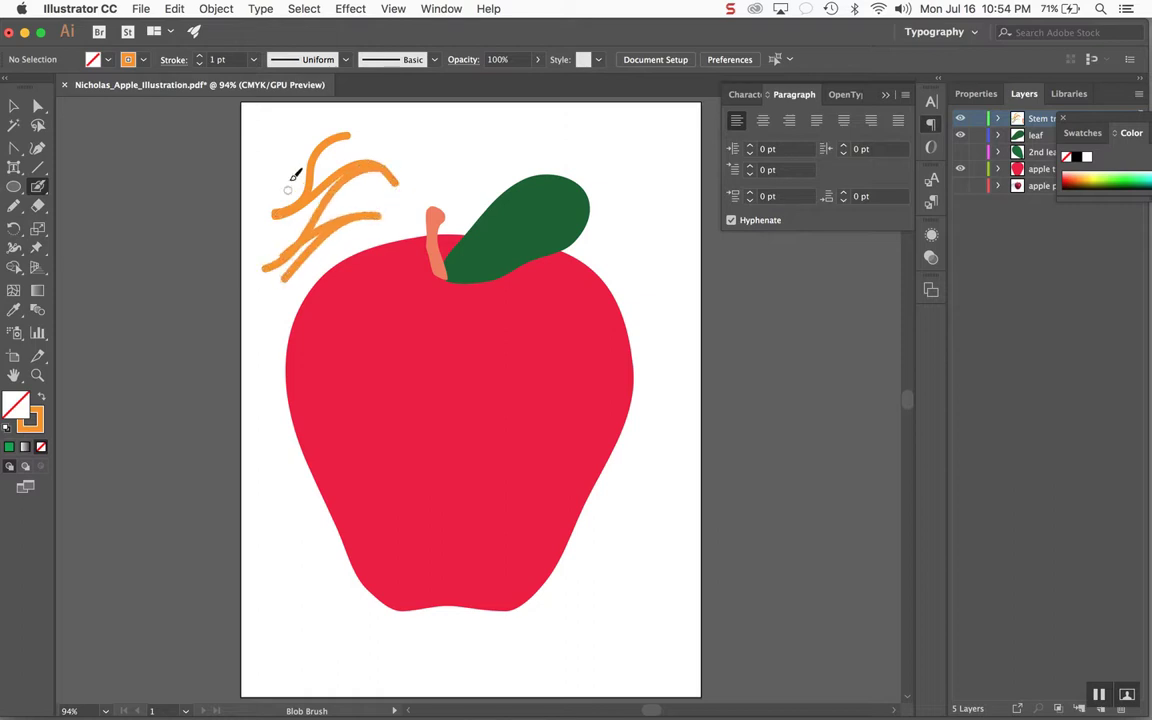
pyautogui.moveTo(268, 172); pyautogui.dragTo(400, 124)
pyautogui.moveTo(268, 168); pyautogui.dragTo(396, 182)
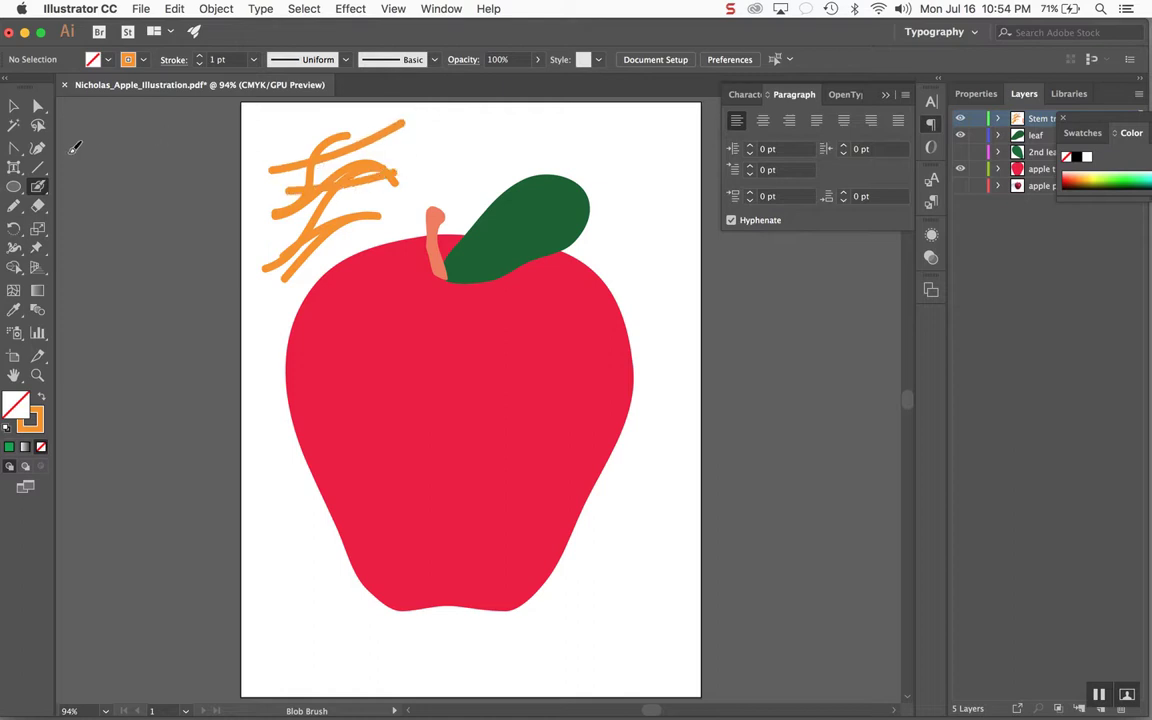
pyautogui.click(14, 106)
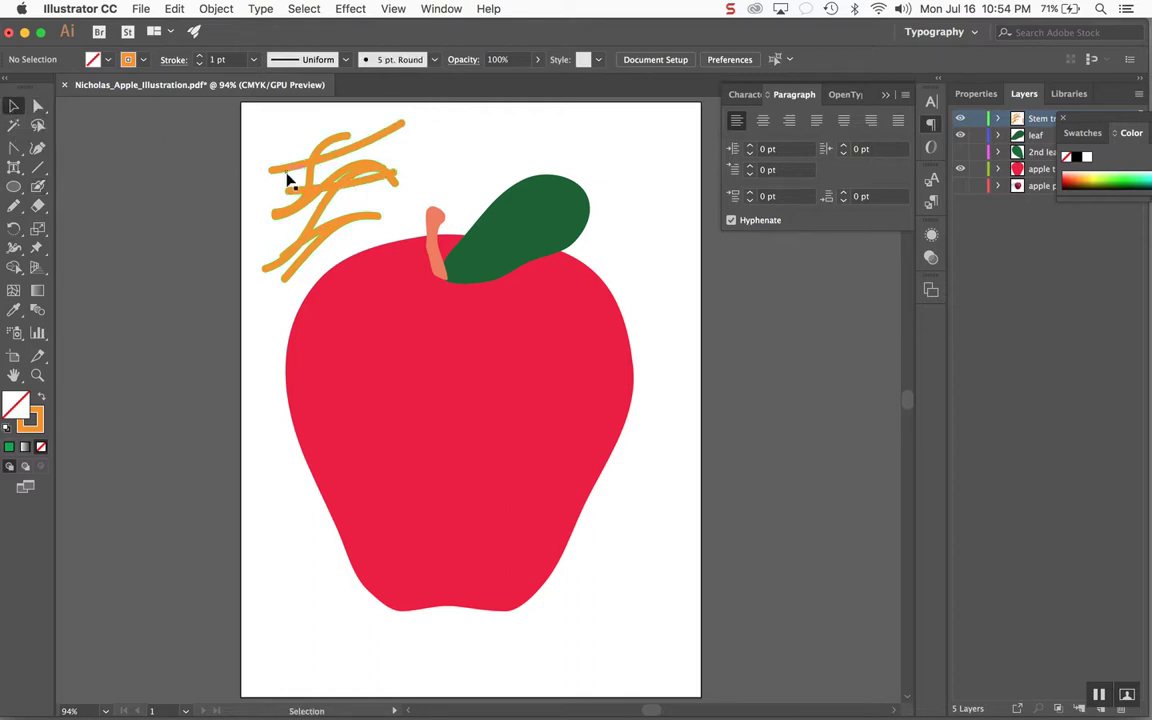
pyautogui.moveTo(360, 142); pyautogui.dragTo(258, 135)
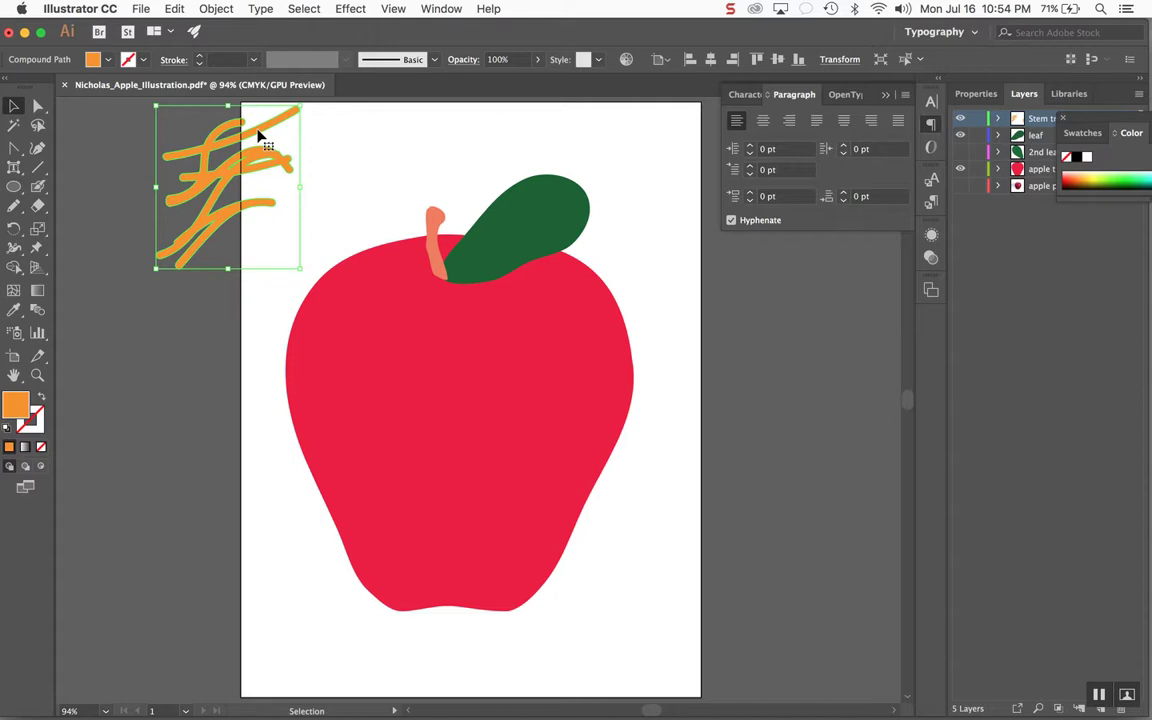
pyautogui.press('Delete')
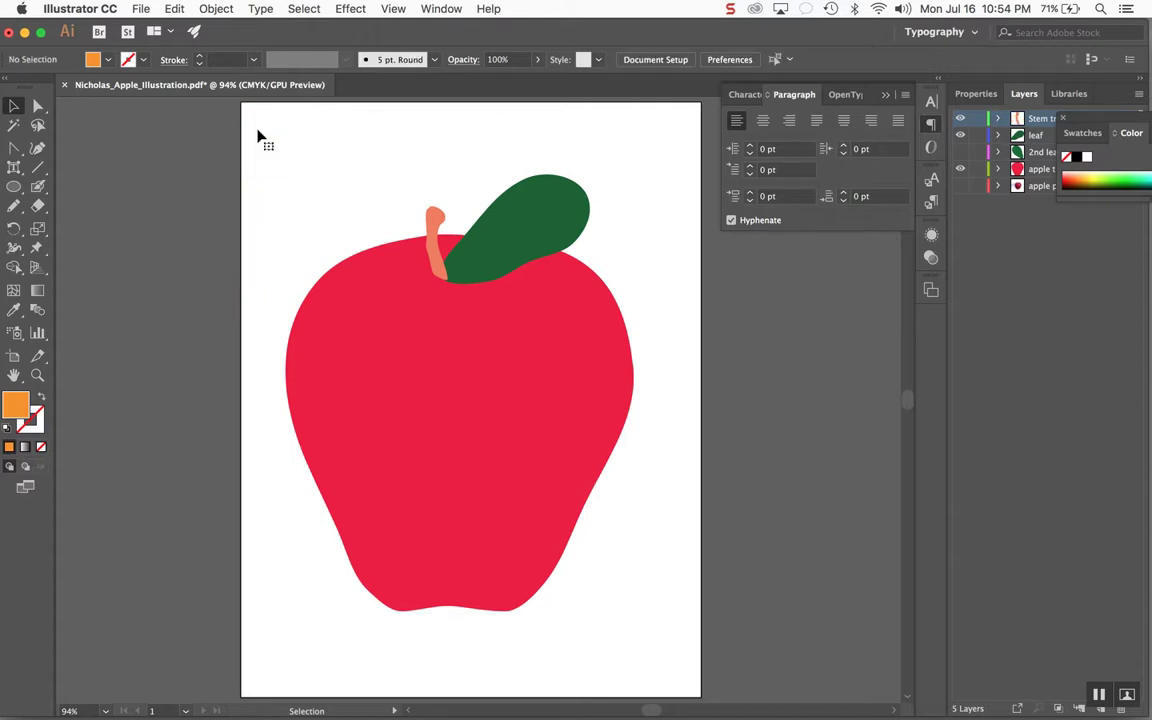
# Return to the Blob Brush and paint orange strokes down the apple's left edge
pyautogui.click(40, 188)
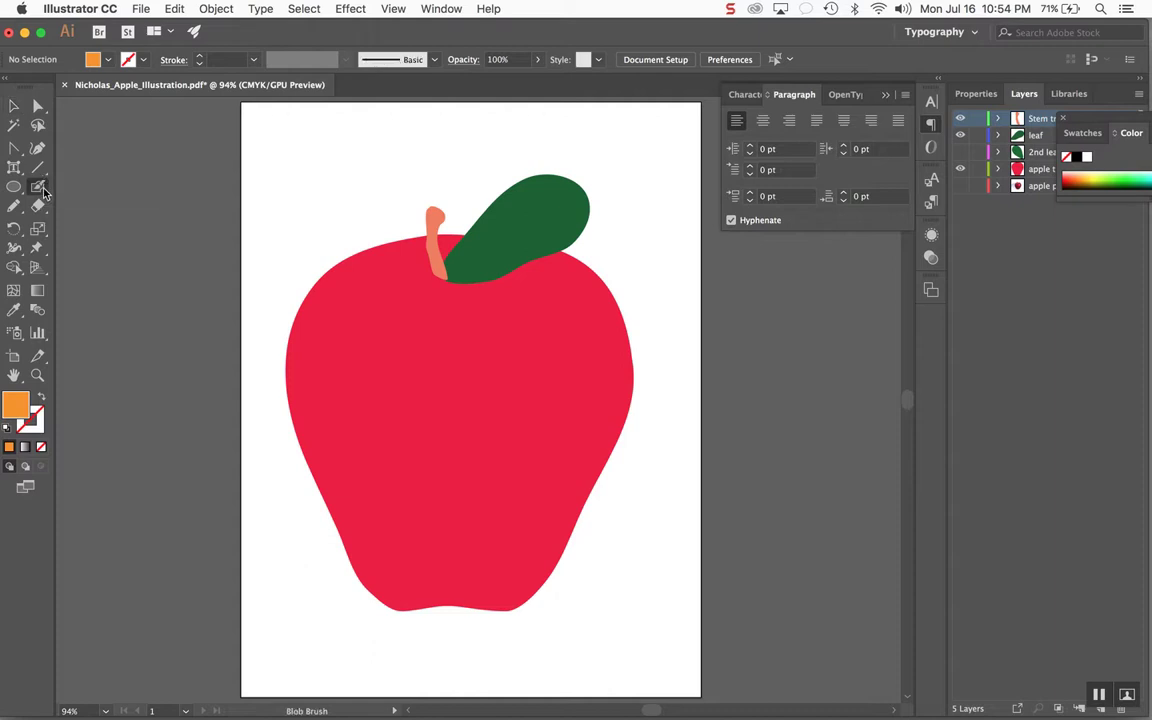
pyautogui.moveTo(400, 240)
pyautogui.mouseDown()
pyautogui.moveTo(360, 255)
pyautogui.moveTo(306, 309)
pyautogui.moveTo(306, 407)
pyautogui.moveTo(338, 456)
pyautogui.mouseUp()
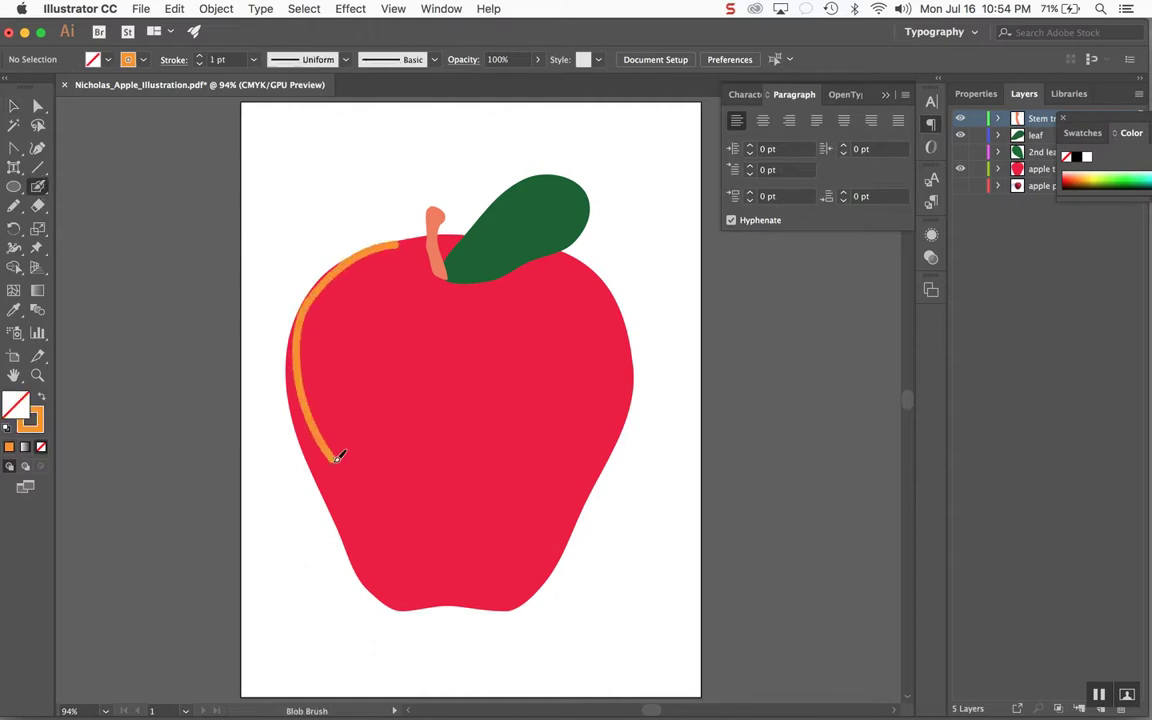
pyautogui.moveTo(345, 245)
pyautogui.mouseDown()
pyautogui.moveTo(318, 300)
pyautogui.moveTo(306, 416)
pyautogui.mouseUp()
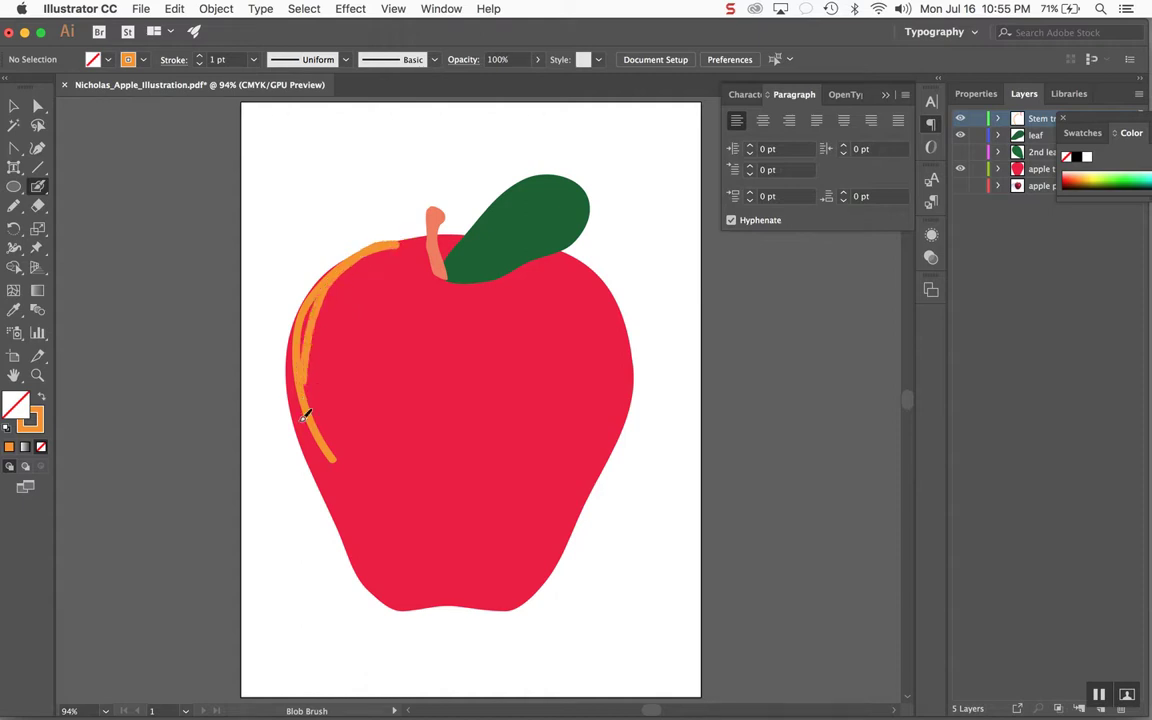
pyautogui.moveTo(405, 234)
pyautogui.mouseDown()
pyautogui.moveTo(385, 243)
pyautogui.moveTo(328, 370)
pyautogui.mouseUp()
pyautogui.moveTo(358, 215); pyautogui.dragTo(342, 370)
pyautogui.moveTo(355, 213); pyautogui.dragTo(348, 372)
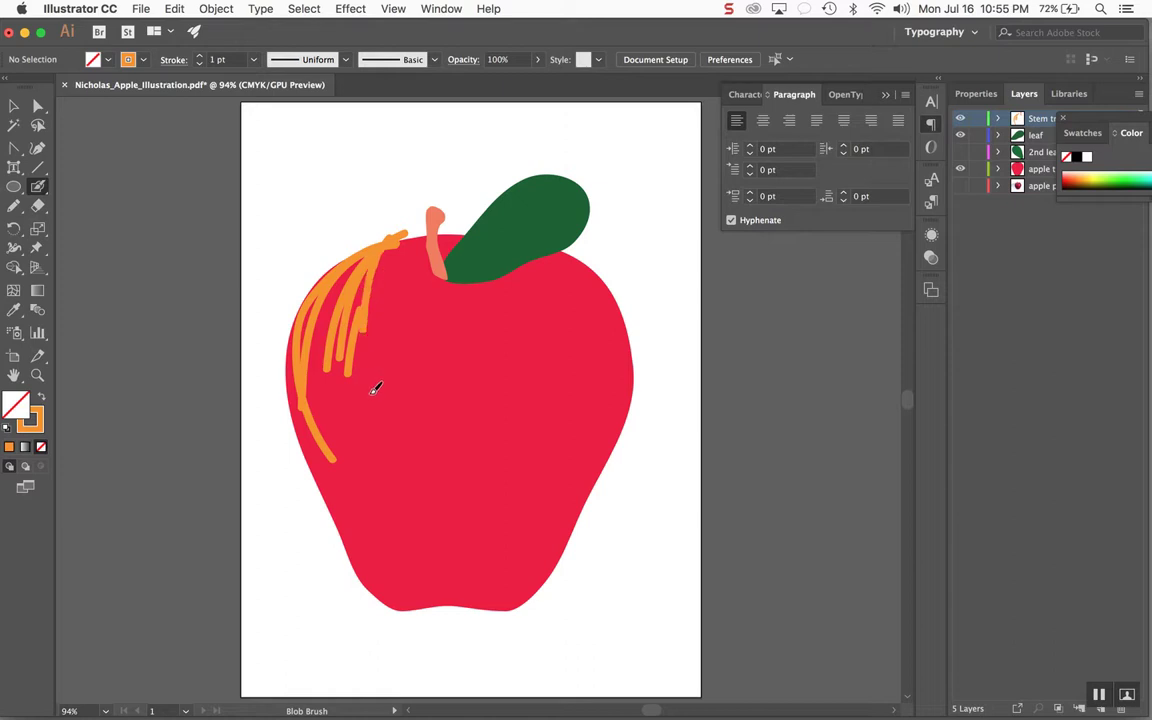
pyautogui.moveTo(322, 418); pyautogui.dragTo(372, 488)
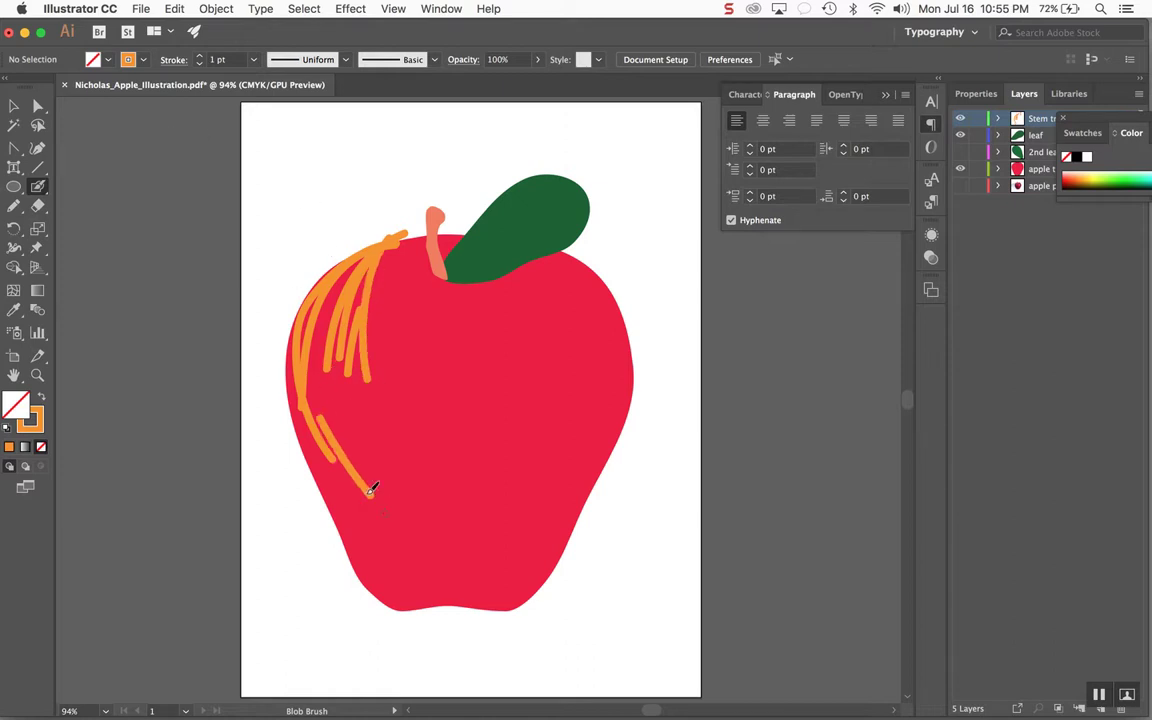
pyautogui.moveTo(319, 406); pyautogui.dragTo(370, 489)
pyautogui.moveTo(305, 405); pyautogui.dragTo(347, 497)
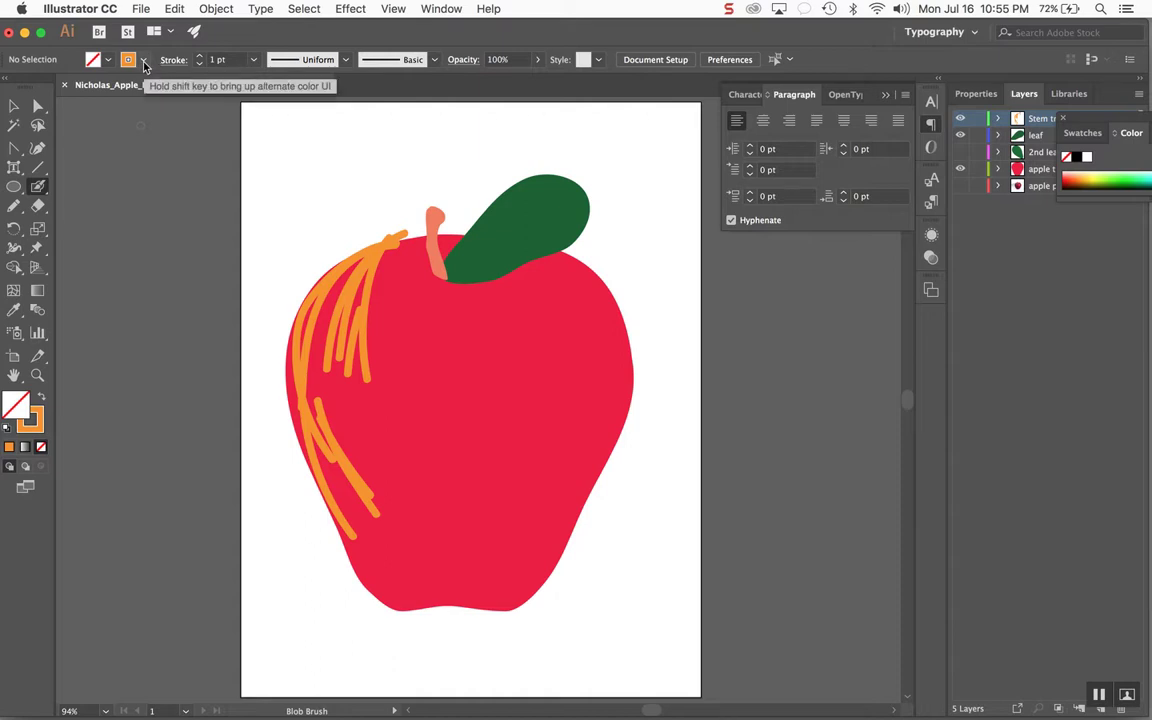
# Paint heavier orange strokes on the lower left, then thin 1 pt strokes toward the centre
pyautogui.click(199, 56)
pyautogui.click(199, 56)
pyautogui.click(199, 56)
pyautogui.click(199, 56)
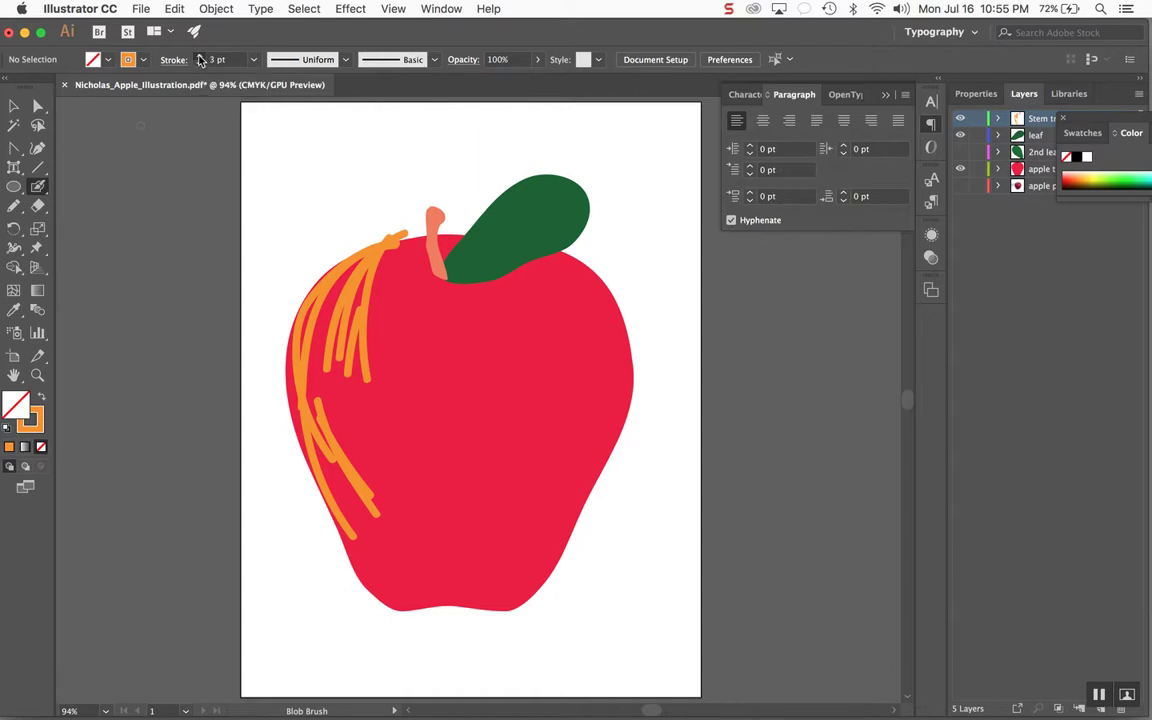
pyautogui.moveTo(347, 408)
pyautogui.mouseDown()
pyautogui.moveTo(359, 470)
pyautogui.moveTo(375, 504)
pyautogui.mouseUp()
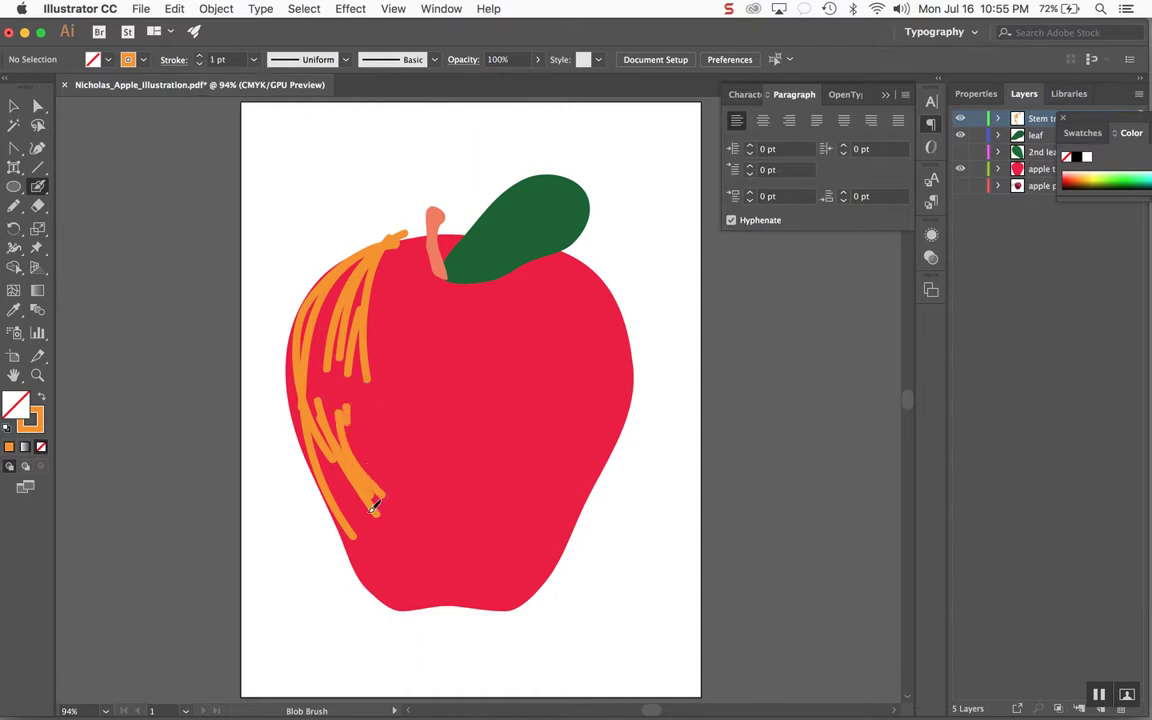
pyautogui.click(199, 63)
pyautogui.click(199, 63)
pyautogui.click(199, 63)
pyautogui.moveTo(395, 386); pyautogui.dragTo(405, 545)
pyautogui.moveTo(399, 440); pyautogui.dragTo(447, 540)
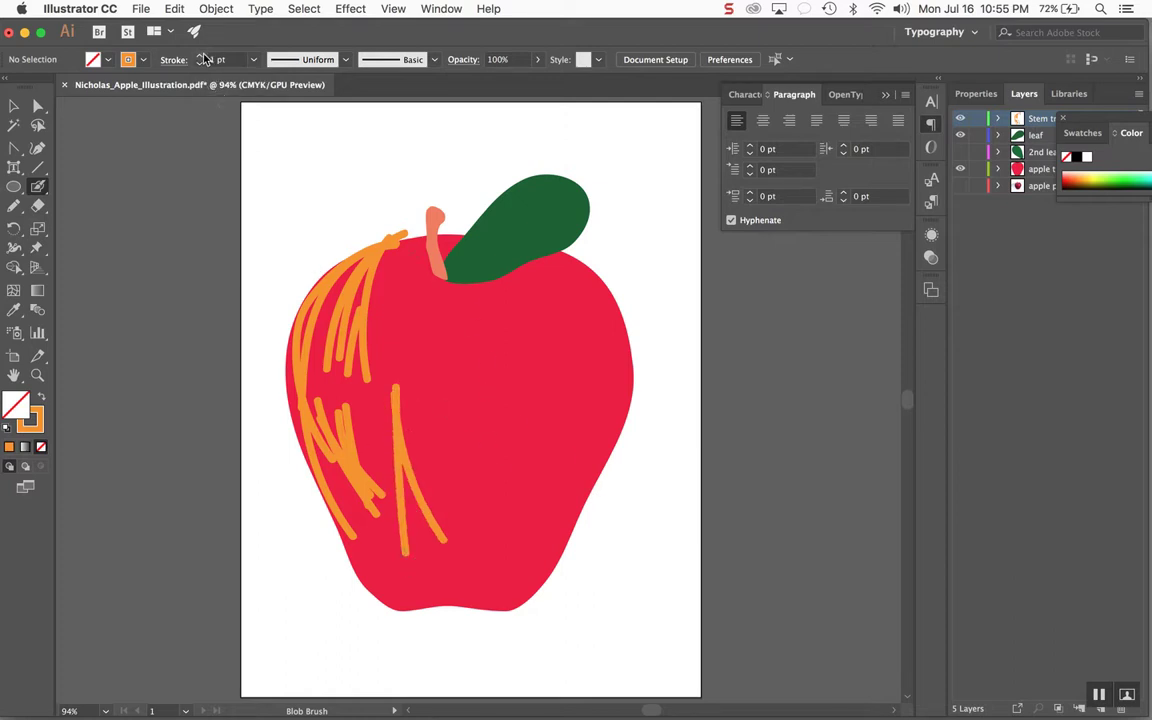
pyautogui.moveTo(366, 388); pyautogui.dragTo(368, 480)
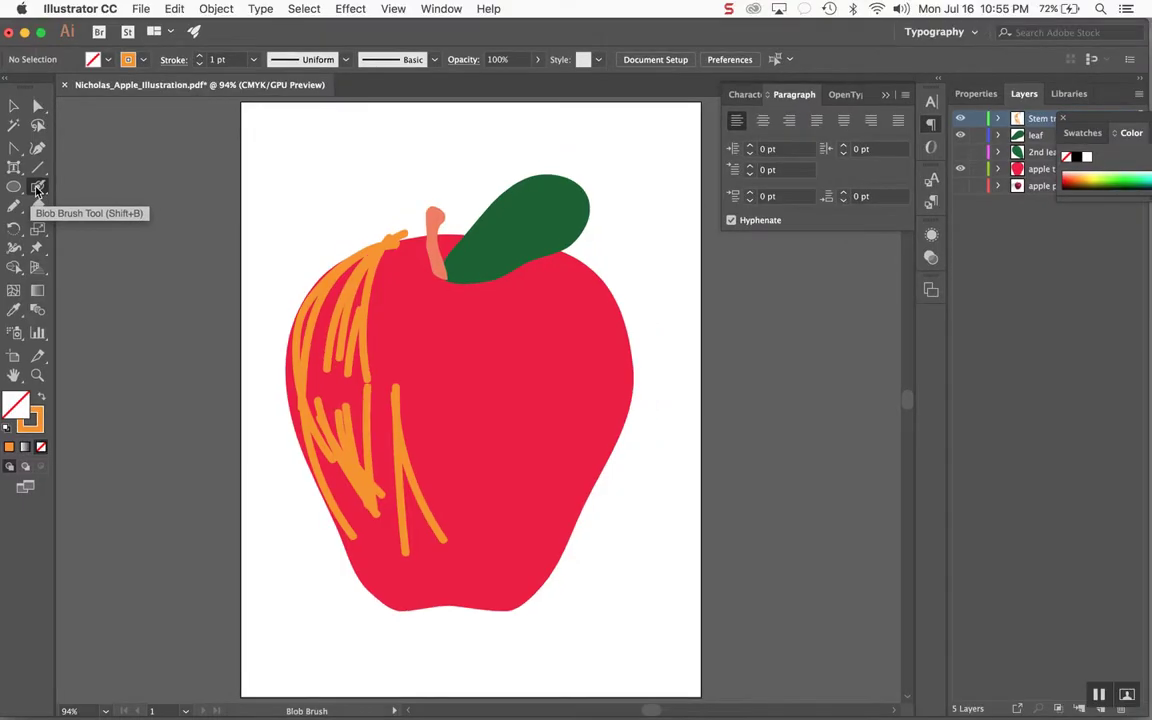
# Try a 43 pt Blob Brush size, then cancel the settings
pyautogui.doubleClick(57, 172)
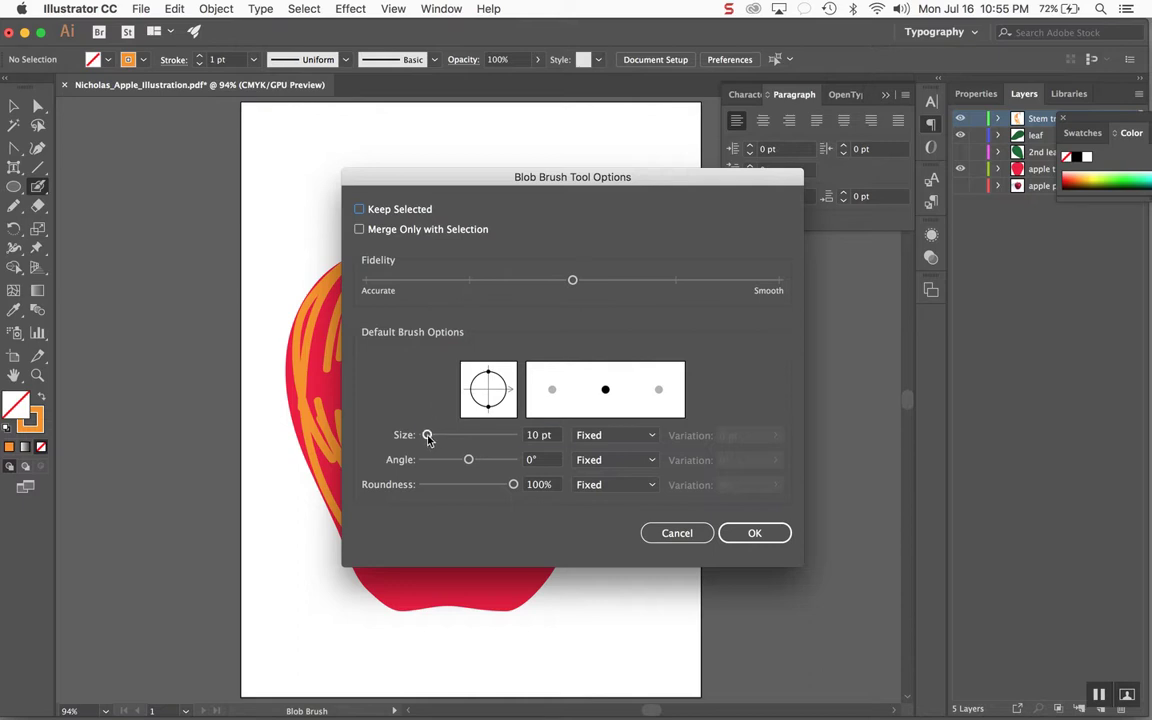
pyautogui.moveTo(427, 435); pyautogui.dragTo(443, 438)
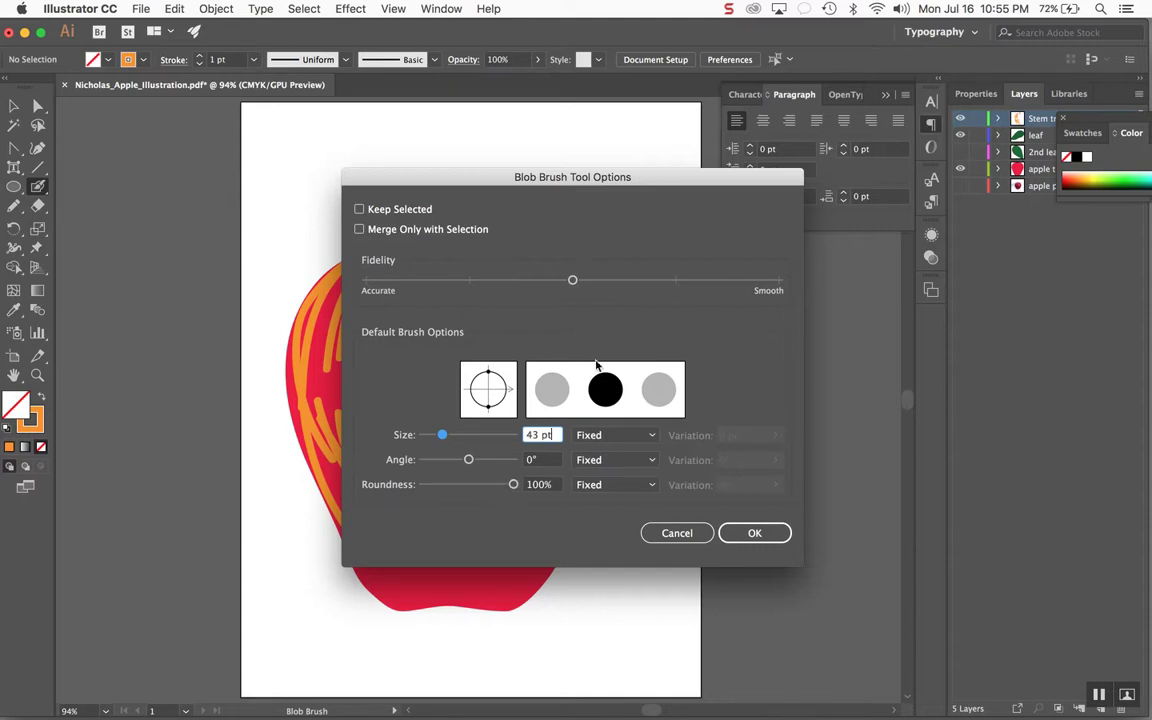
pyautogui.click(660, 532)
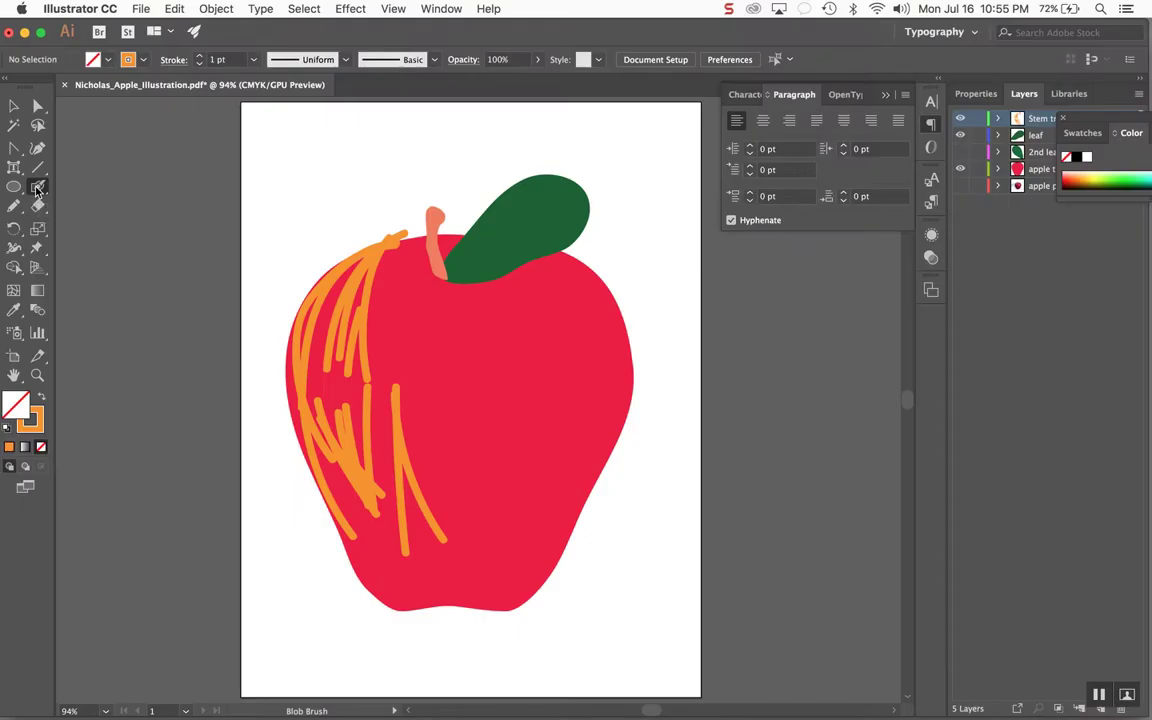
# Set the Blob Brush size to 39 pt and paint two broad orange strokes on the left
pyautogui.doubleClick(37, 188)
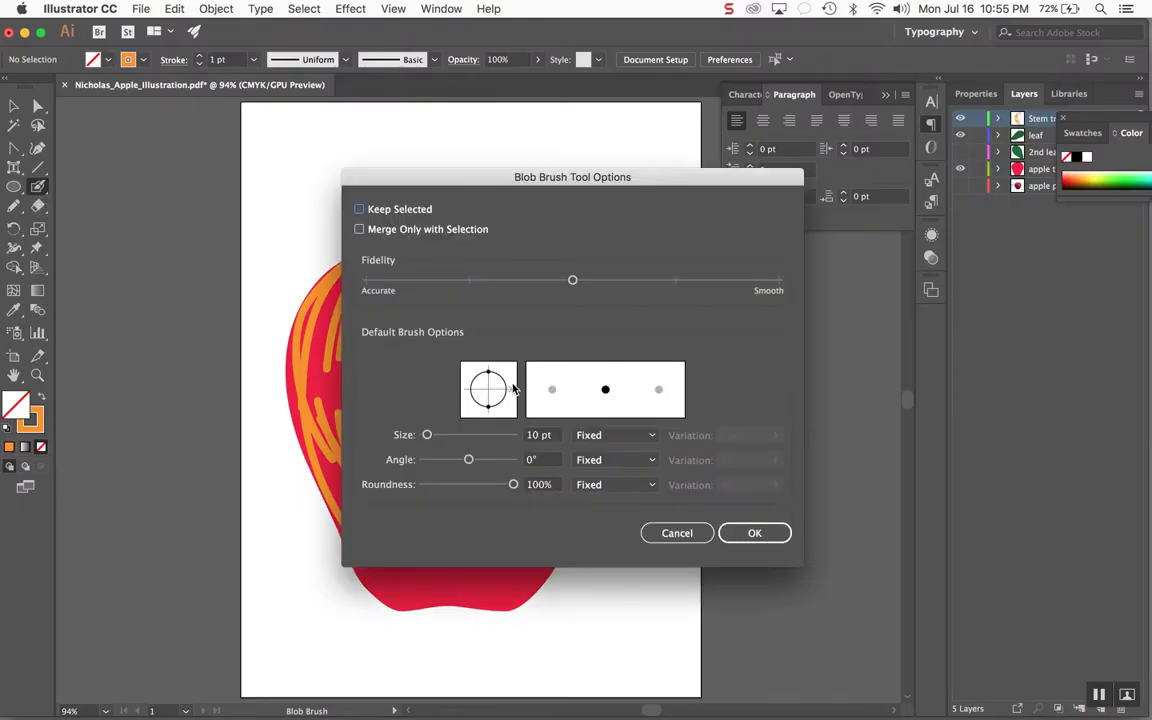
pyautogui.moveTo(430, 437); pyautogui.dragTo(445, 440)
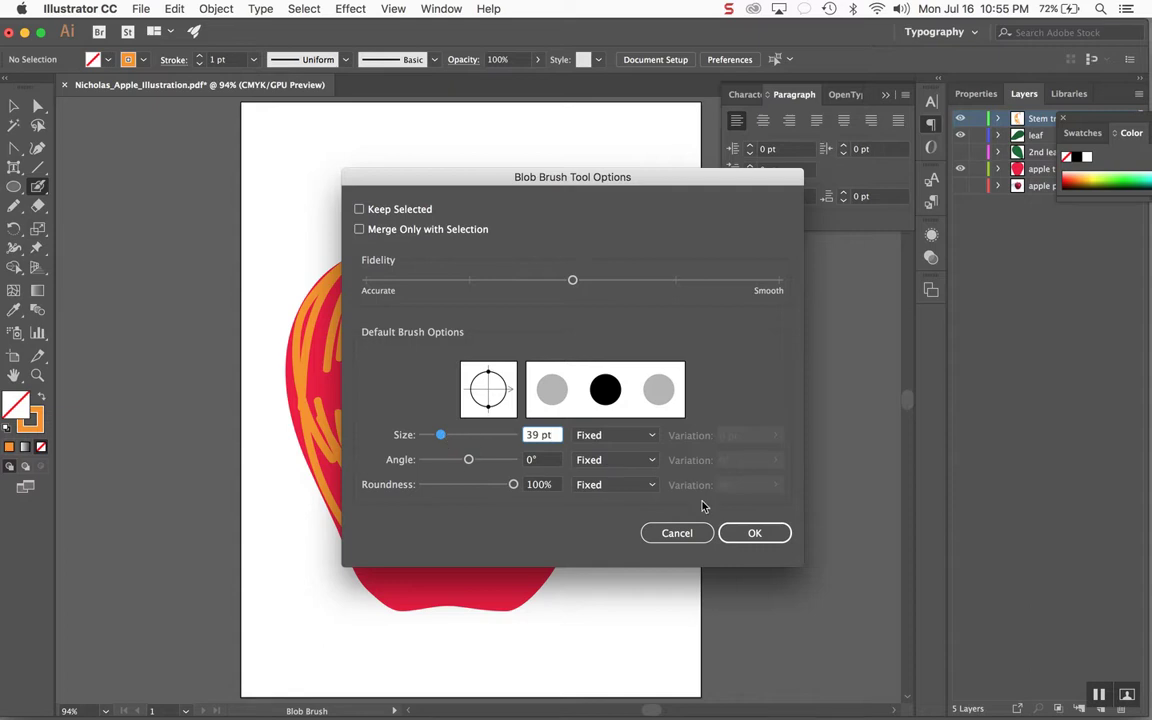
pyautogui.click(746, 532)
pyautogui.moveTo(399, 370)
pyautogui.mouseDown()
pyautogui.moveTo(406, 450)
pyautogui.moveTo(389, 376)
pyautogui.moveTo(348, 437)
pyautogui.moveTo(340, 405)
pyautogui.moveTo(347, 462)
pyautogui.moveTo(327, 461)
pyautogui.moveTo(373, 458)
pyautogui.mouseUp()
pyautogui.moveTo(314, 257)
pyautogui.mouseDown()
pyautogui.moveTo(378, 476)
pyautogui.moveTo(388, 229)
pyautogui.moveTo(368, 476)
pyautogui.moveTo(383, 455)
pyautogui.moveTo(432, 568)
pyautogui.moveTo(377, 537)
pyautogui.moveTo(330, 482)
pyautogui.mouseUp()
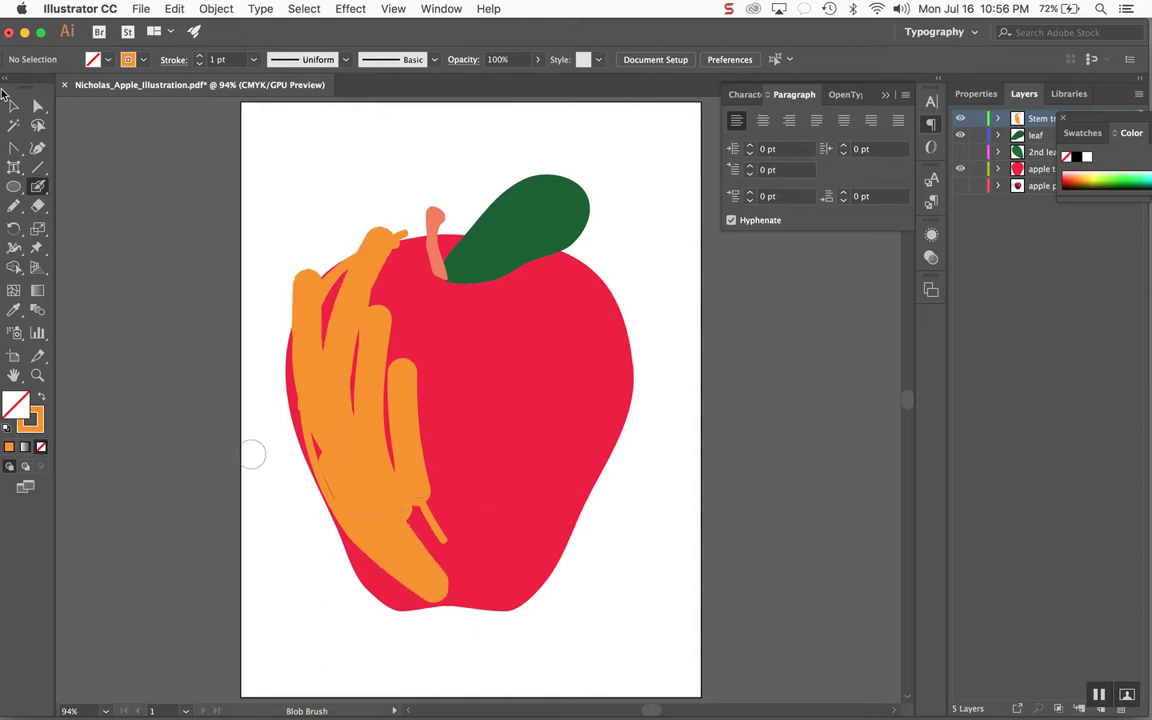
# Switch the stroke to red and paint red strokes over the orange scribbles
pyautogui.click(128, 58)
pyautogui.click(133, 86)
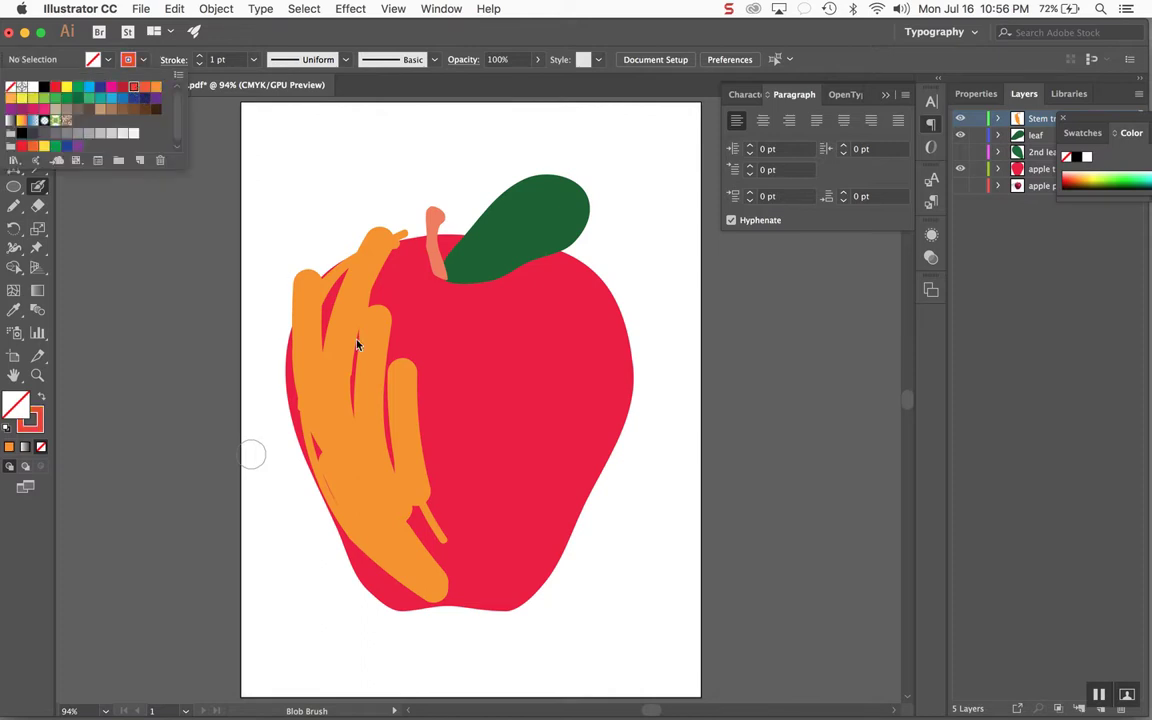
pyautogui.click(398, 428)
pyautogui.moveTo(405, 430); pyautogui.dragTo(452, 342)
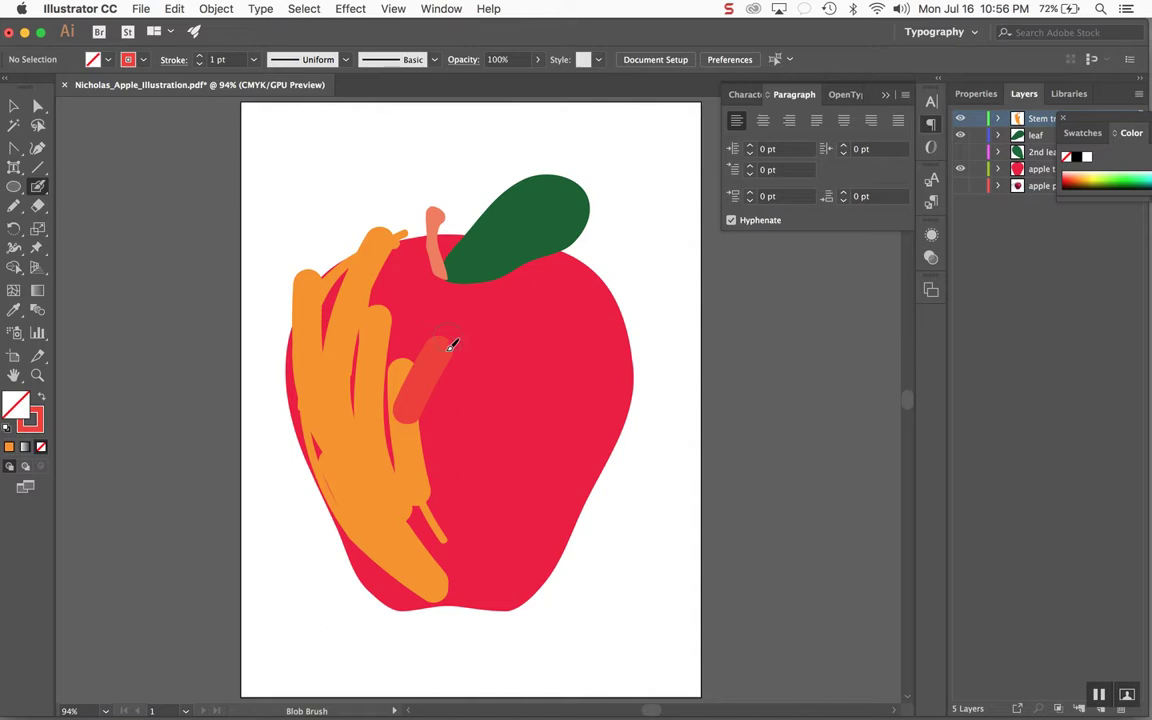
pyautogui.moveTo(392, 418); pyautogui.dragTo(374, 292)
pyautogui.moveTo(343, 435); pyautogui.dragTo(341, 354)
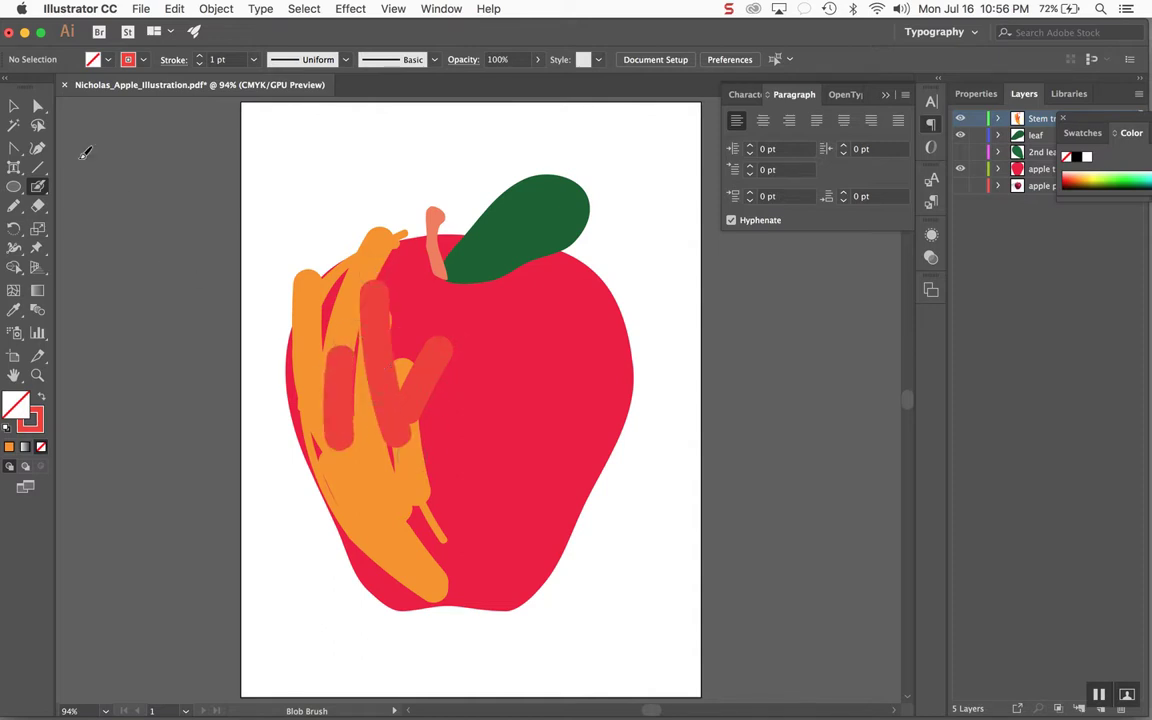
# Drag the red and orange scribbles off the apple and delete each one
pyautogui.click(13, 106)
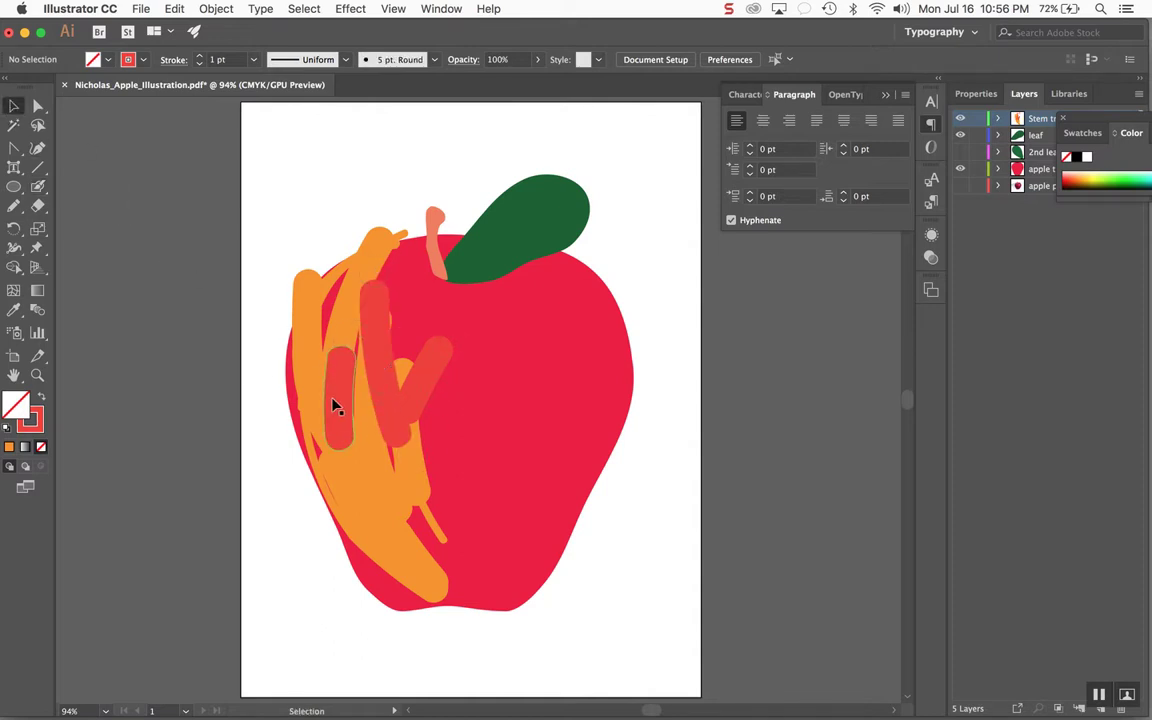
pyautogui.moveTo(335, 405); pyautogui.dragTo(213, 388)
pyautogui.moveTo(373, 365)
pyautogui.mouseDown()
pyautogui.moveTo(293, 378)
pyautogui.moveTo(110, 483)
pyautogui.mouseUp()
pyautogui.moveTo(347, 404)
pyautogui.mouseDown()
pyautogui.moveTo(165, 265)
pyautogui.moveTo(83, 273)
pyautogui.mouseUp()
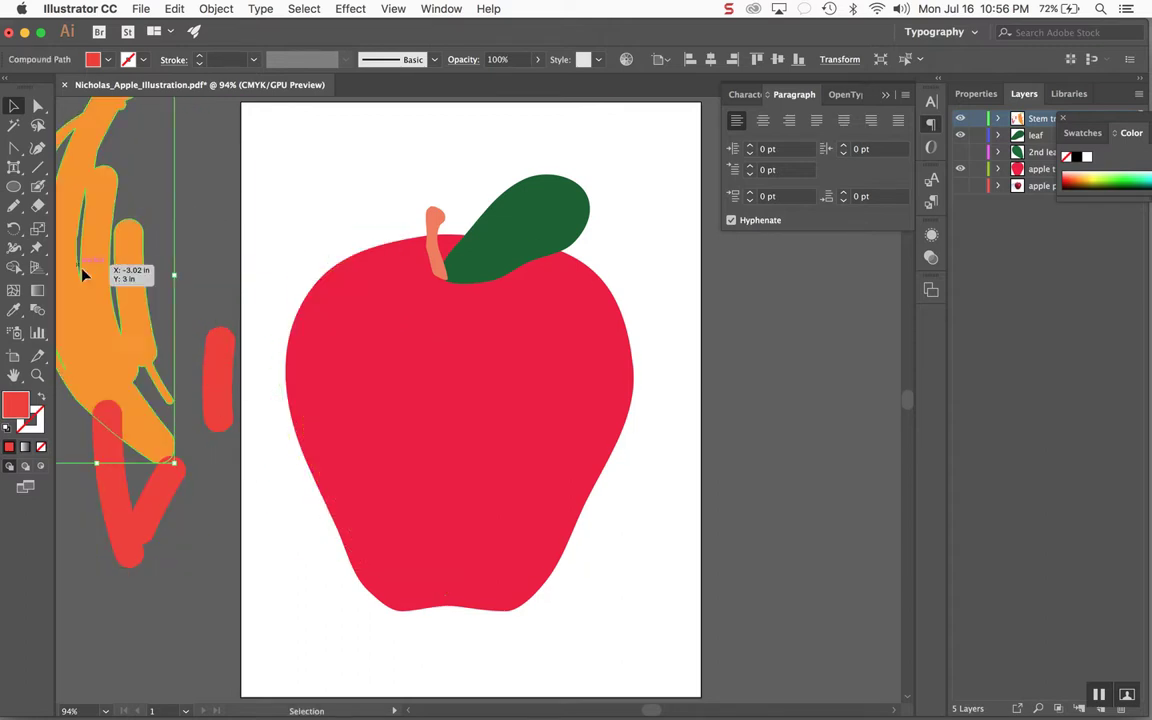
pyautogui.moveTo(127, 385); pyautogui.dragTo(250, 458)
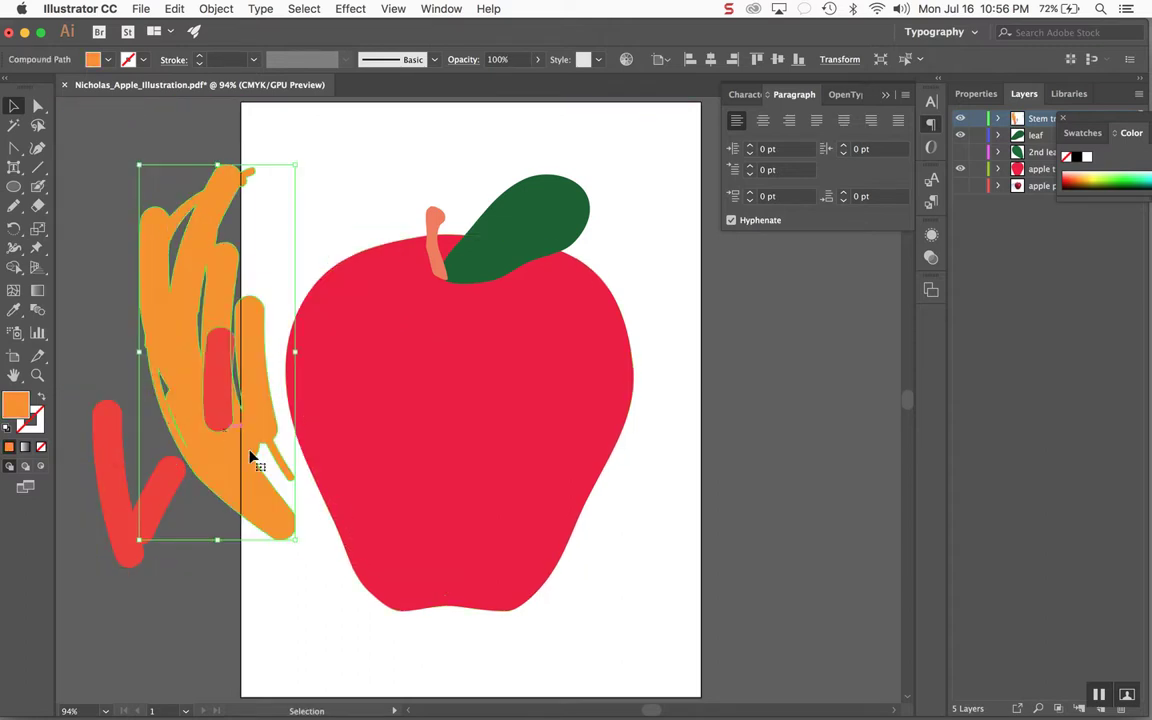
pyautogui.press('Delete')
pyautogui.click(218, 390)
pyautogui.press('Delete')
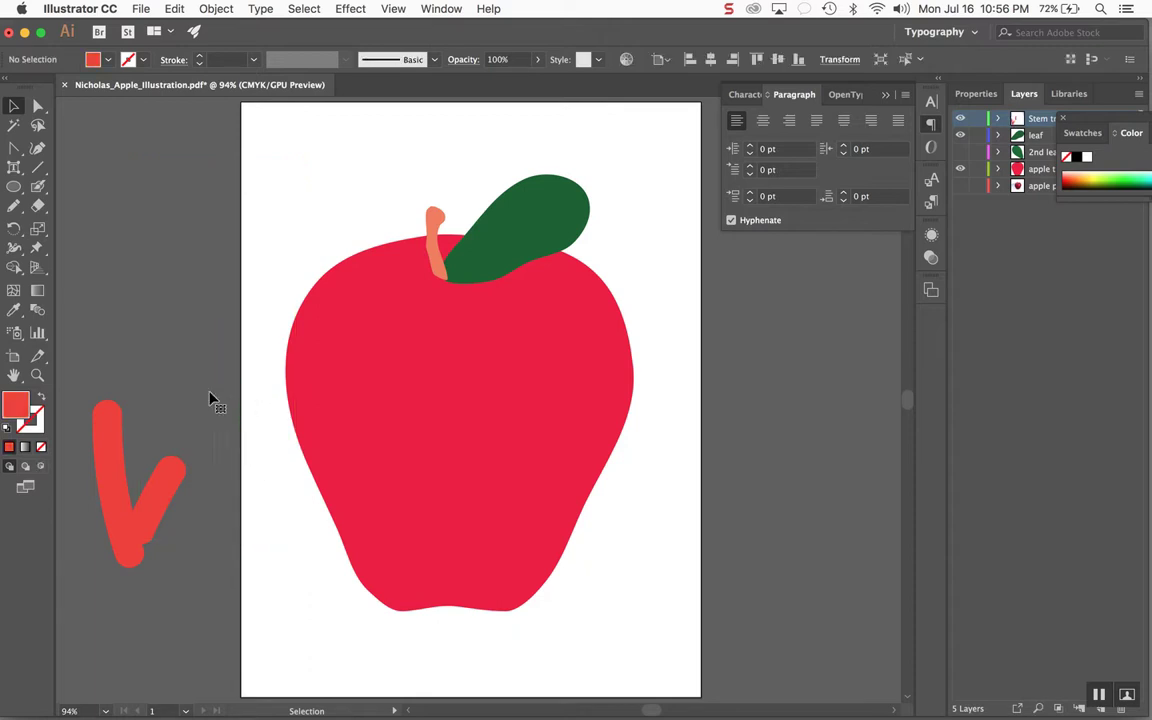
pyautogui.click(110, 470)
pyautogui.press('Delete')
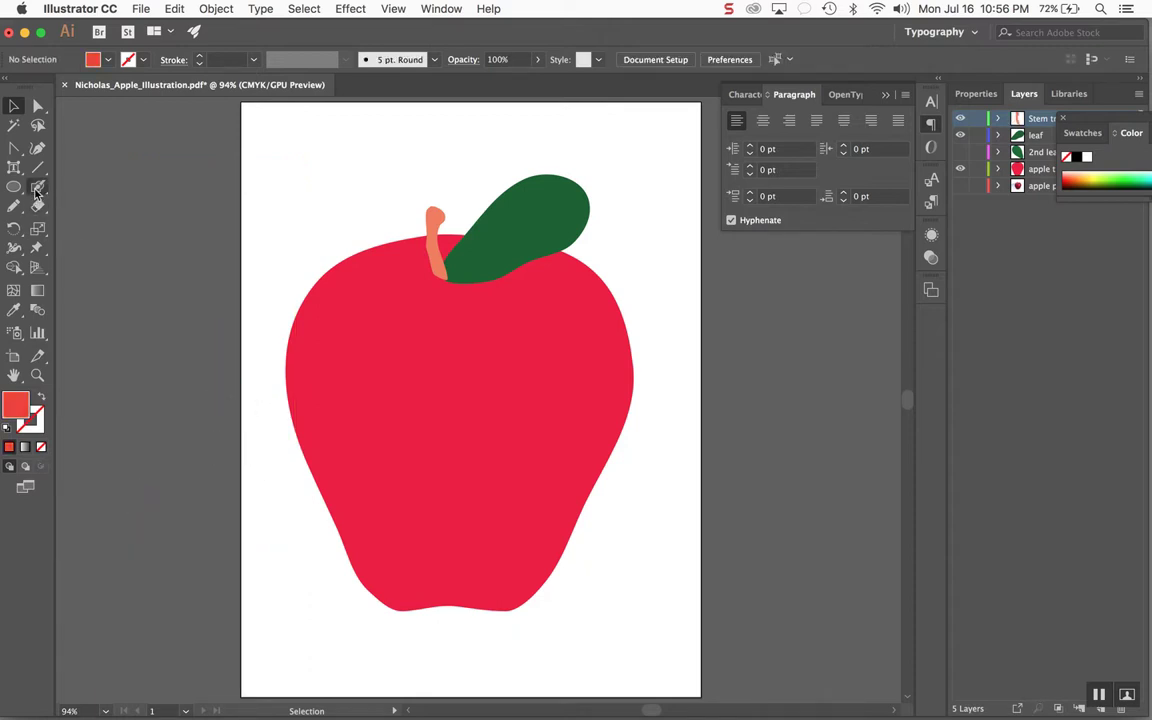
pyautogui.moveTo(37, 186); pyautogui.dragTo(87, 192)
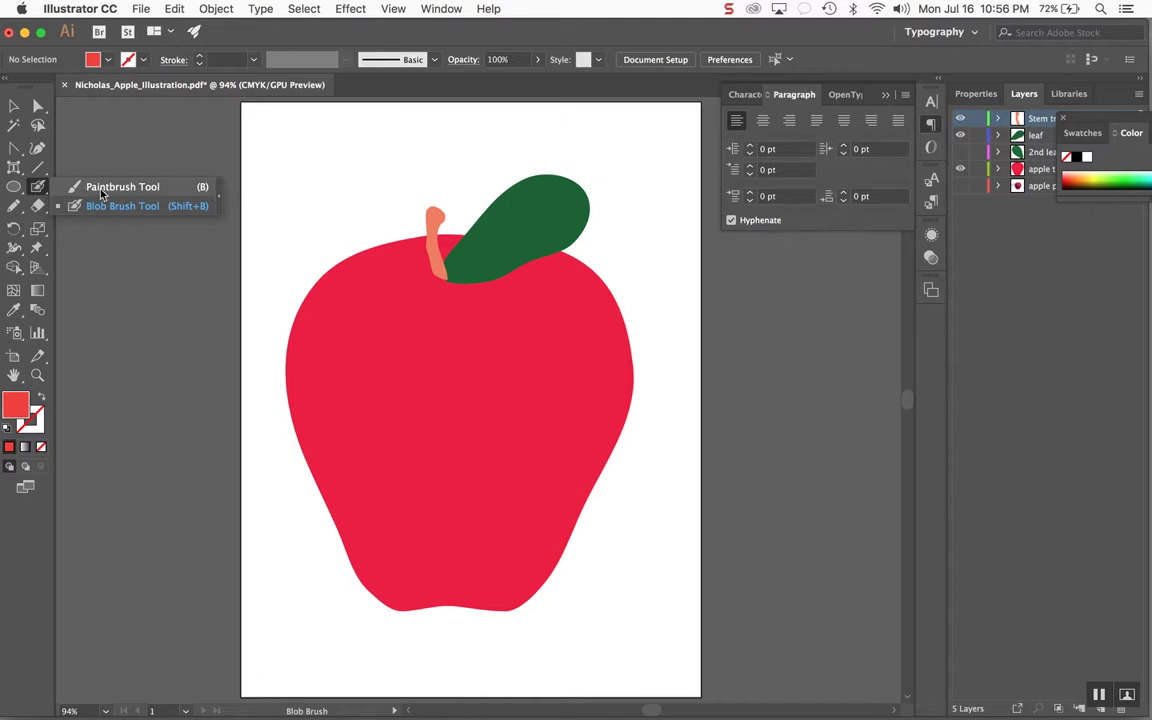
# Switch to the regular Paintbrush, draw test strokes near the apple, and undo them
pyautogui.click(112, 187)
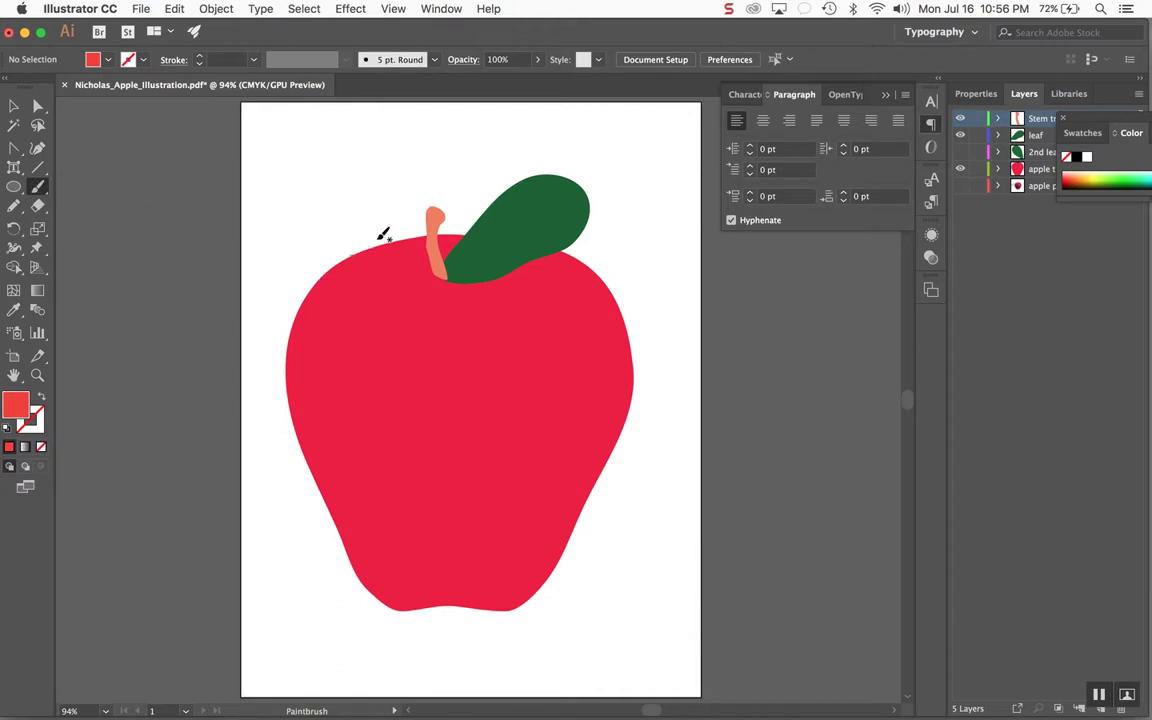
pyautogui.moveTo(381, 237); pyautogui.dragTo(298, 401)
pyautogui.hotkey('shift', 'x')
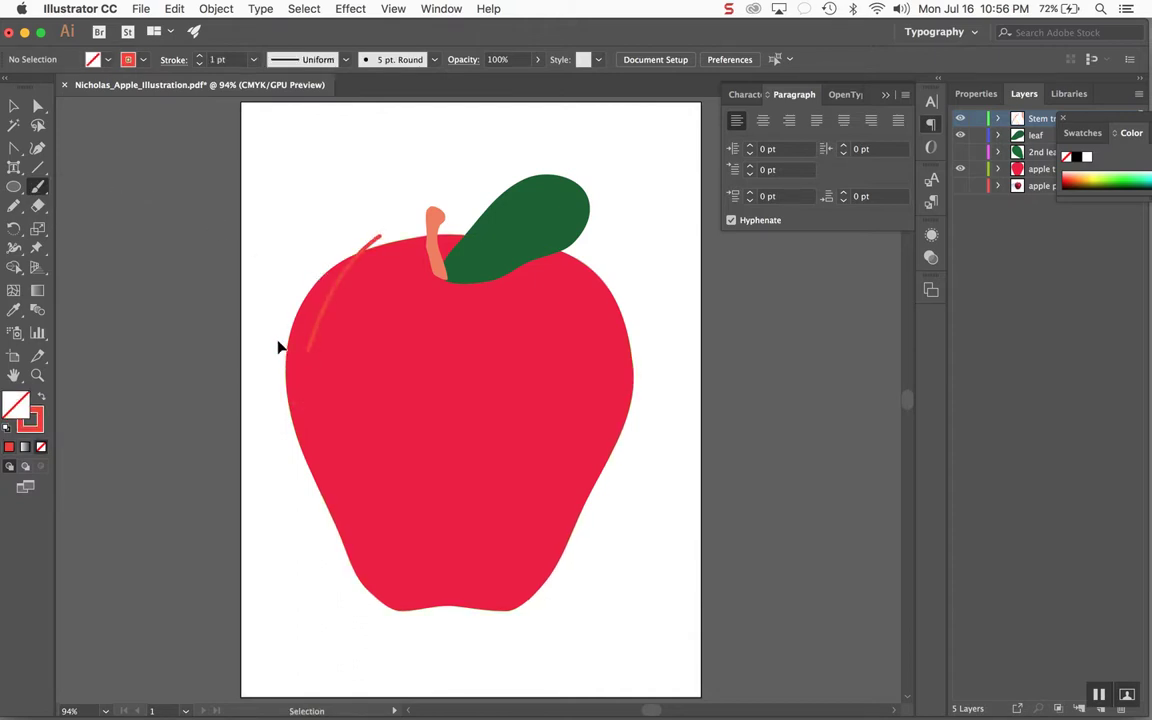
pyautogui.hotkey('ctrl', 'z')
pyautogui.moveTo(378, 176); pyautogui.dragTo(262, 322)
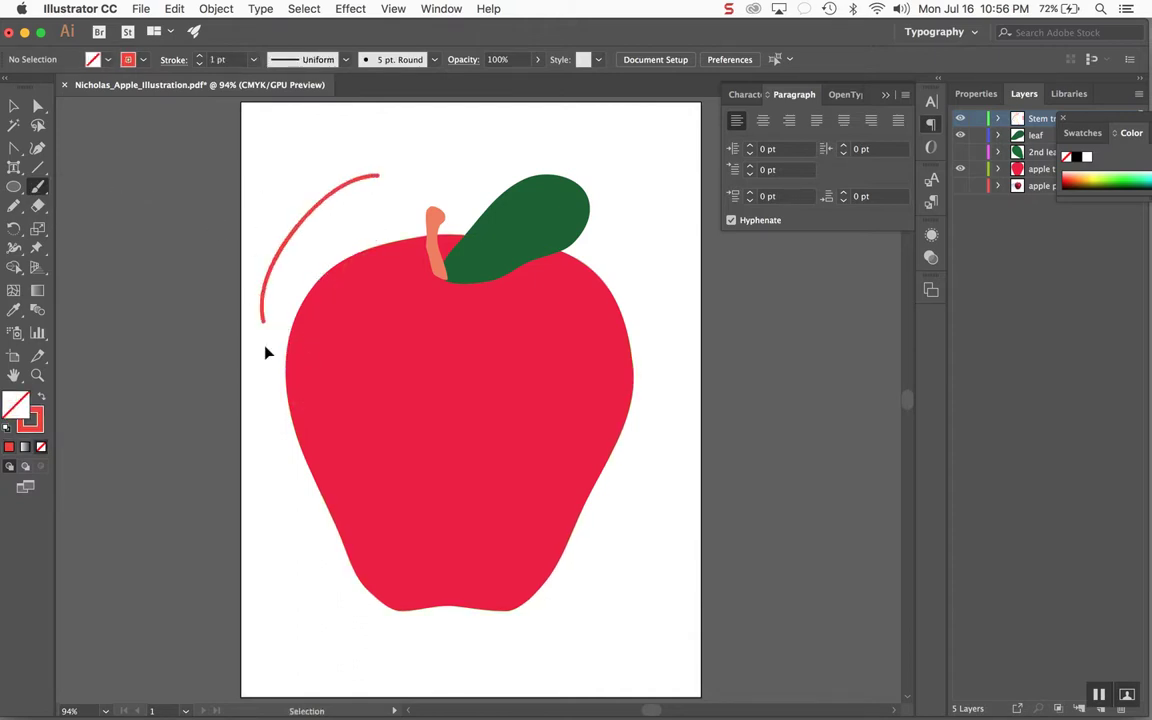
pyautogui.hotkey('ctrl', 'z')
pyautogui.hotkey('shift', 'x')
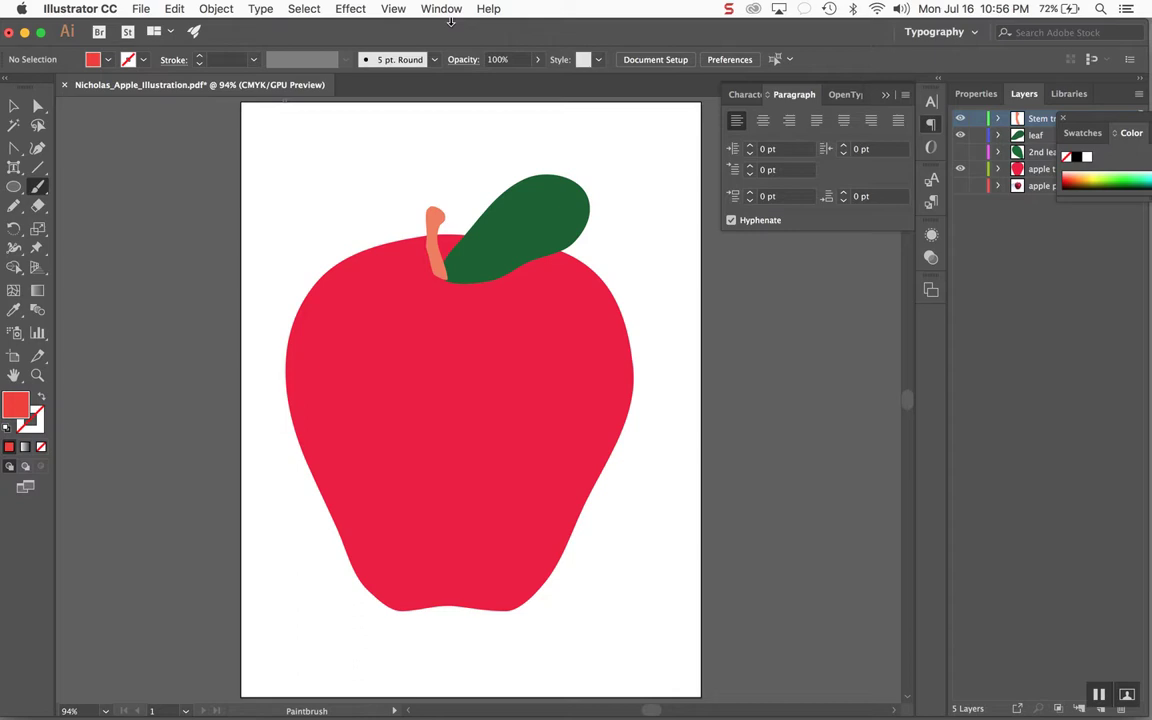
pyautogui.click(445, 9)
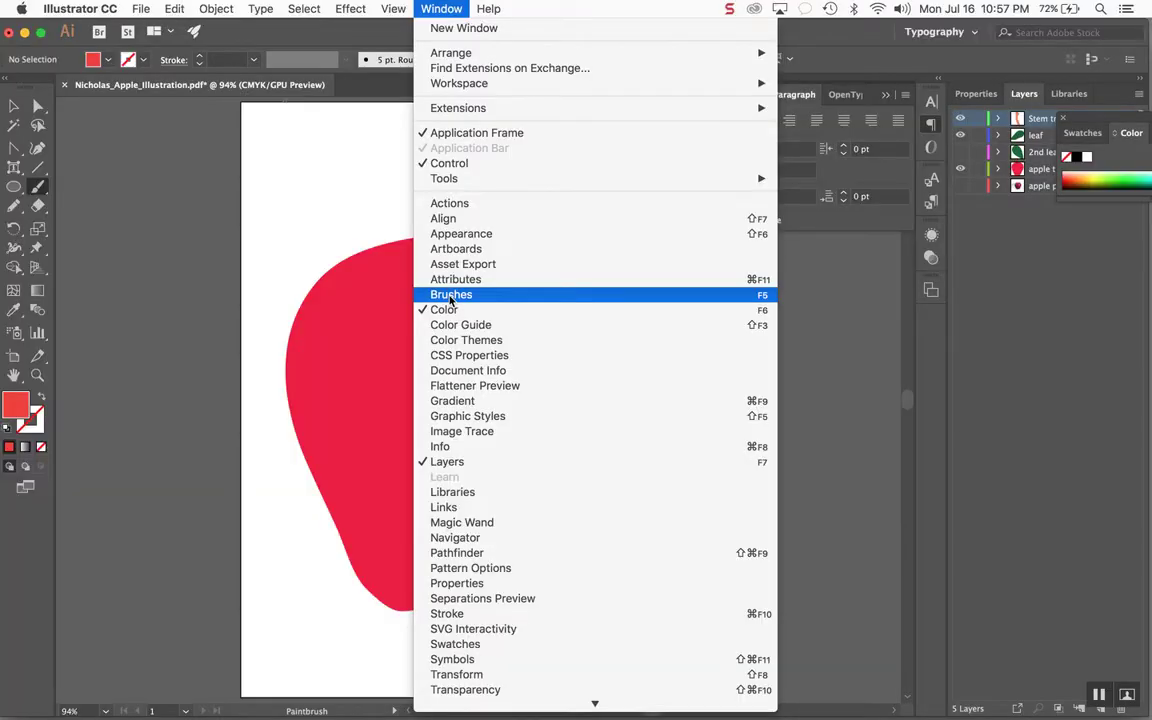
# Open the Brushes panel, dock it beside the Paragraph panel, and make it taller
pyautogui.click(451, 296)
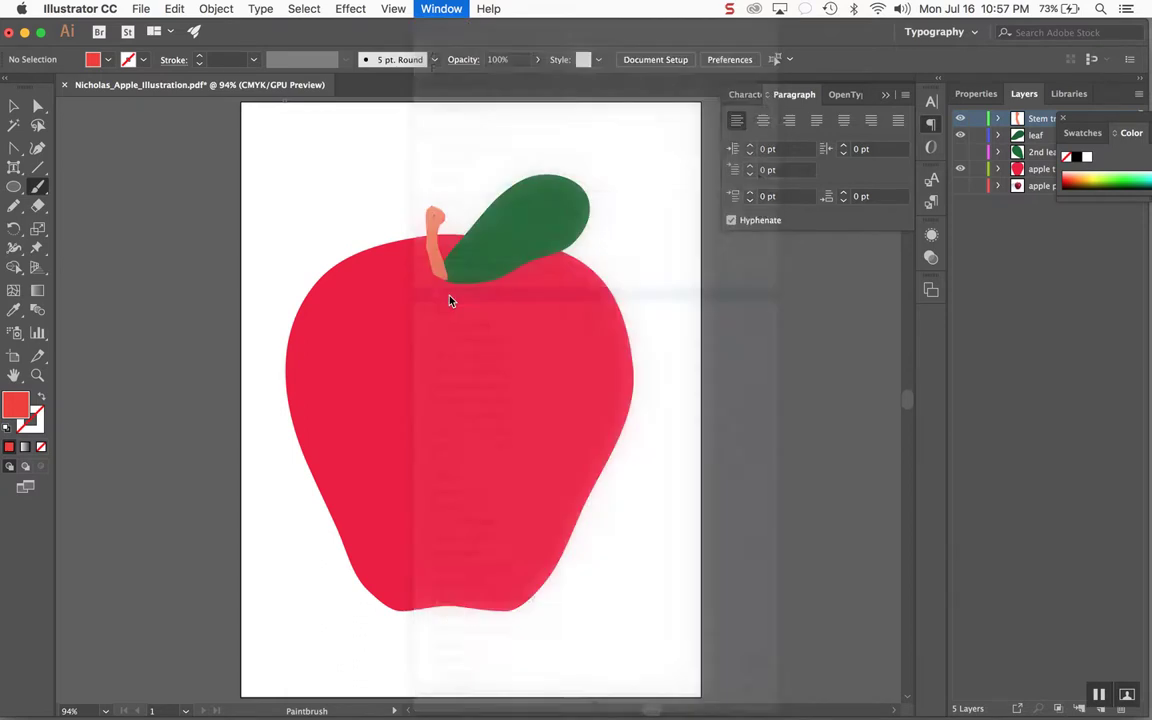
pyautogui.moveTo(521, 272)
pyautogui.mouseDown()
pyautogui.moveTo(706, 138)
pyautogui.moveTo(829, 153)
pyautogui.mouseUp()
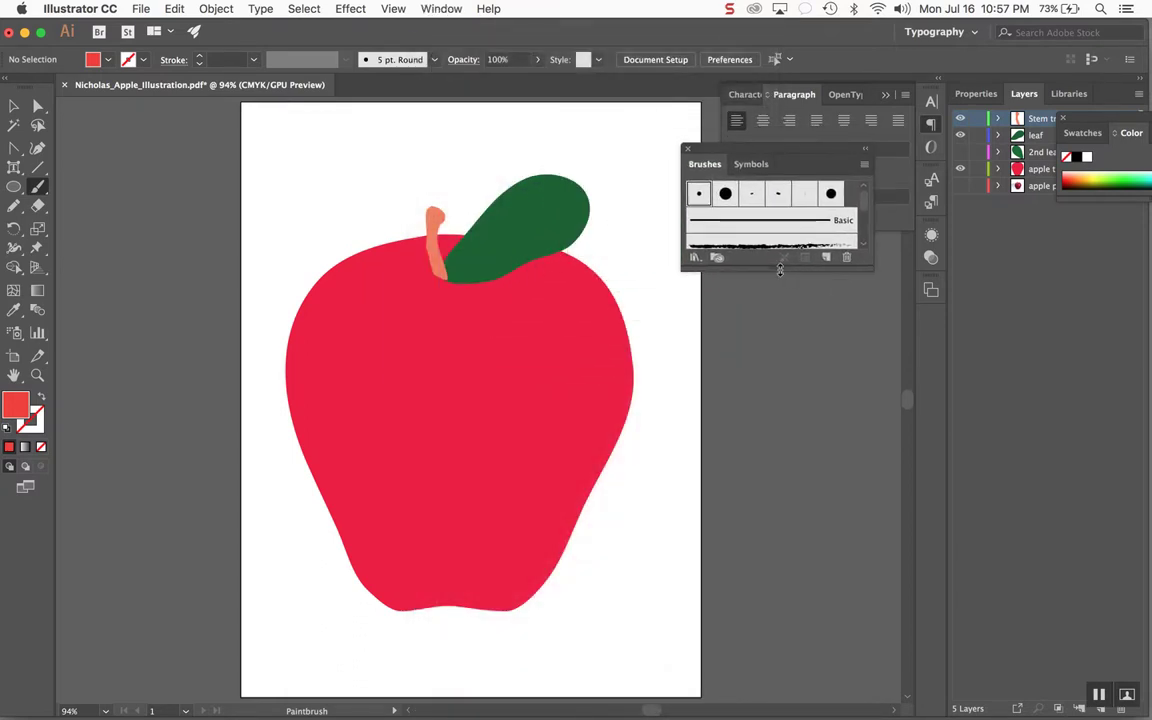
pyautogui.moveTo(780, 268); pyautogui.dragTo(770, 574)
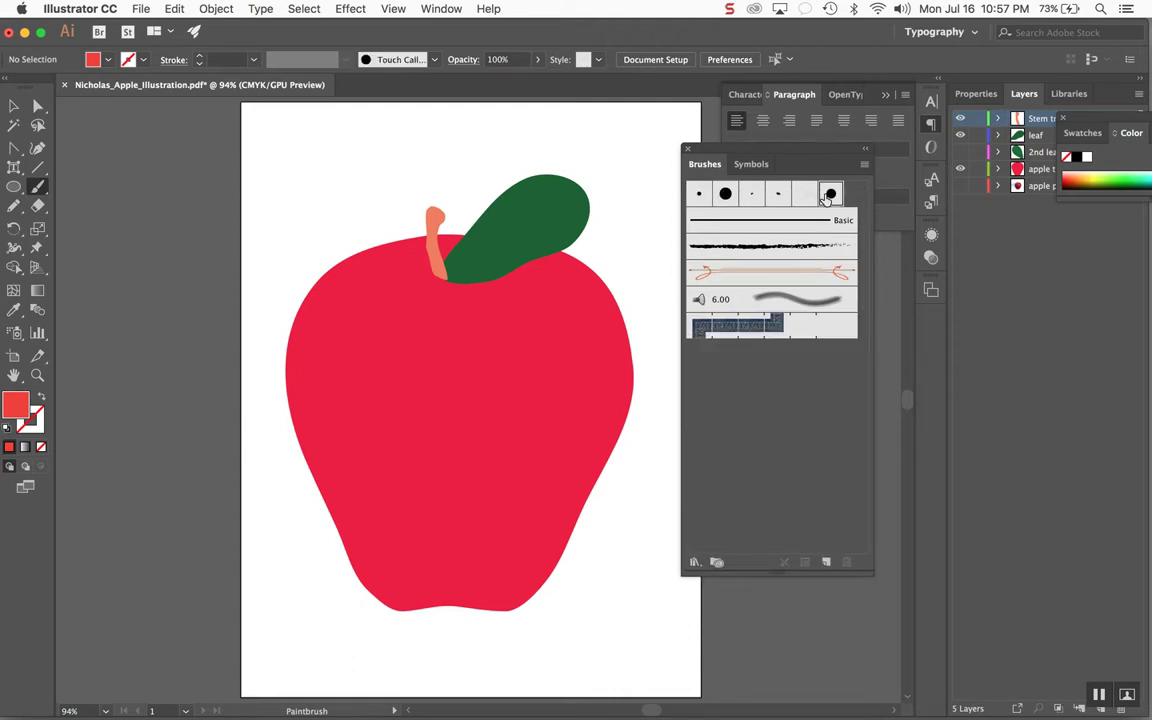
# Try the calligraphic, charcoal, arrow, soft 6.00 and denim brushes in the panel
pyautogui.click(827, 197)
pyautogui.click(726, 249)
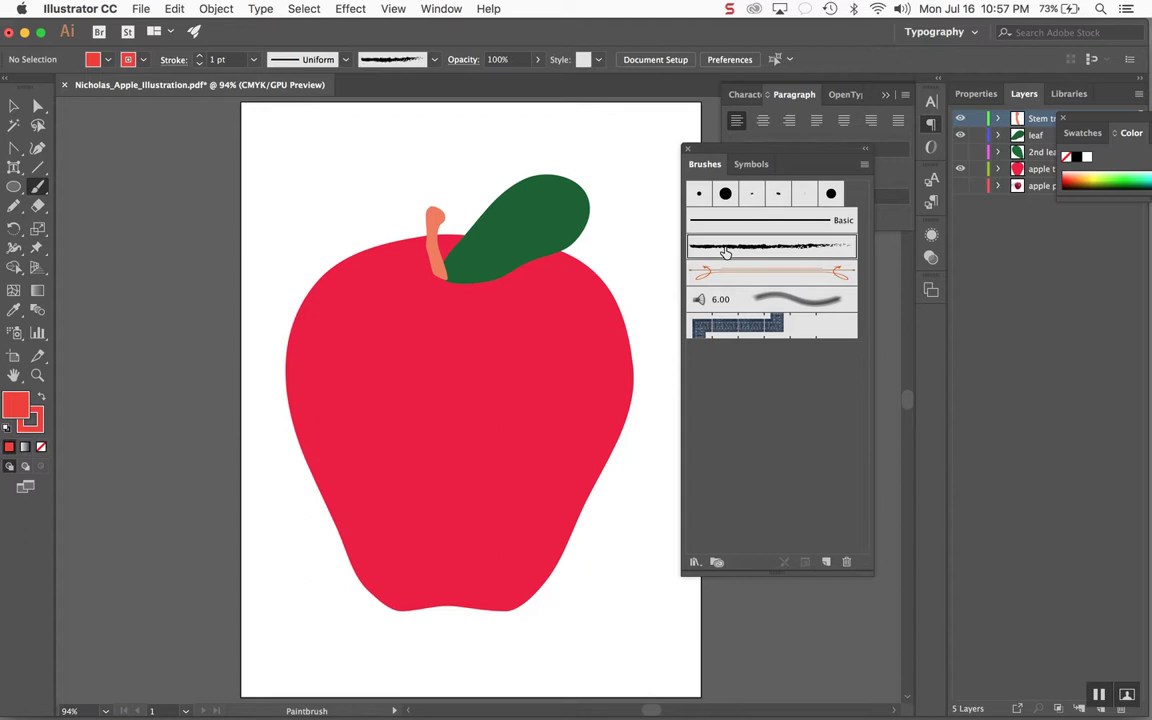
pyautogui.click(730, 271)
pyautogui.click(735, 299)
pyautogui.click(738, 325)
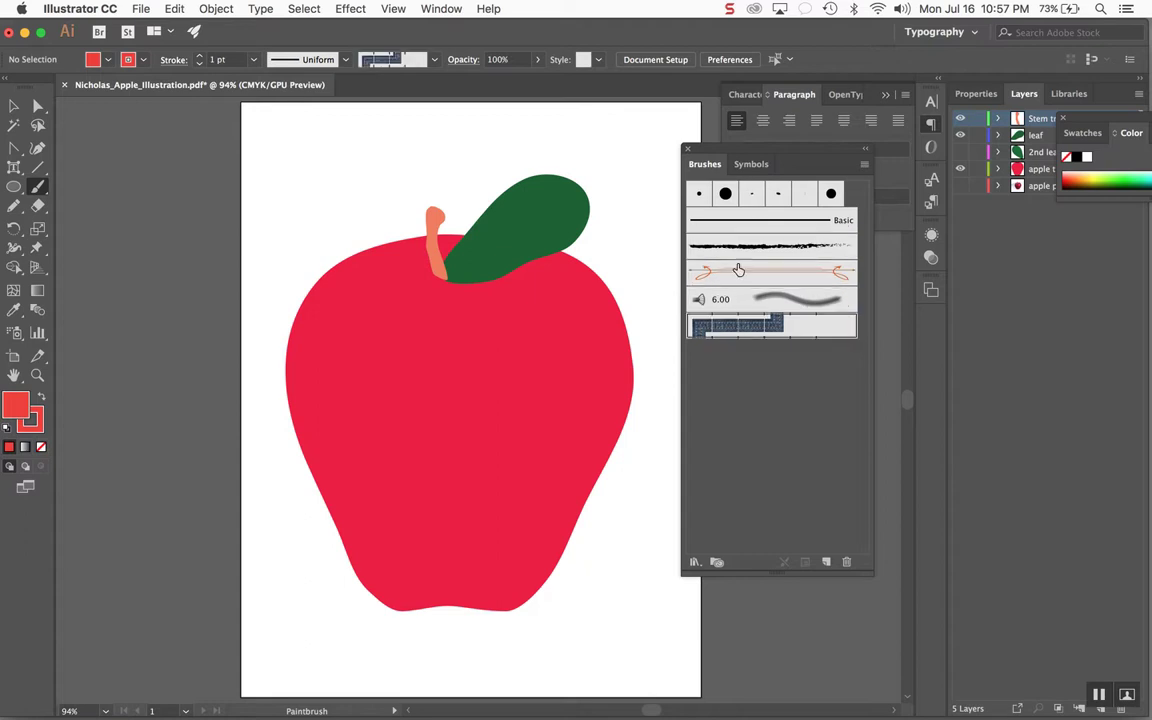
pyautogui.click(737, 229)
# Draw three thin charcoal strokes left of the apple
pyautogui.click(738, 242)
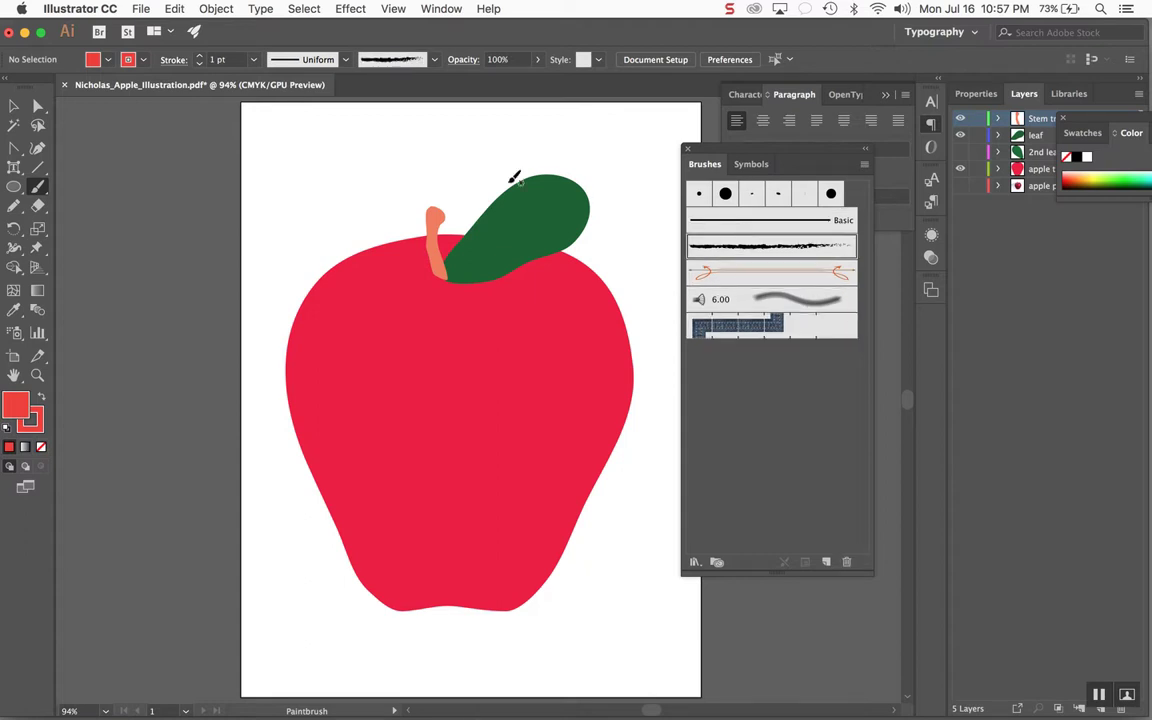
pyautogui.moveTo(416, 142); pyautogui.dragTo(262, 310)
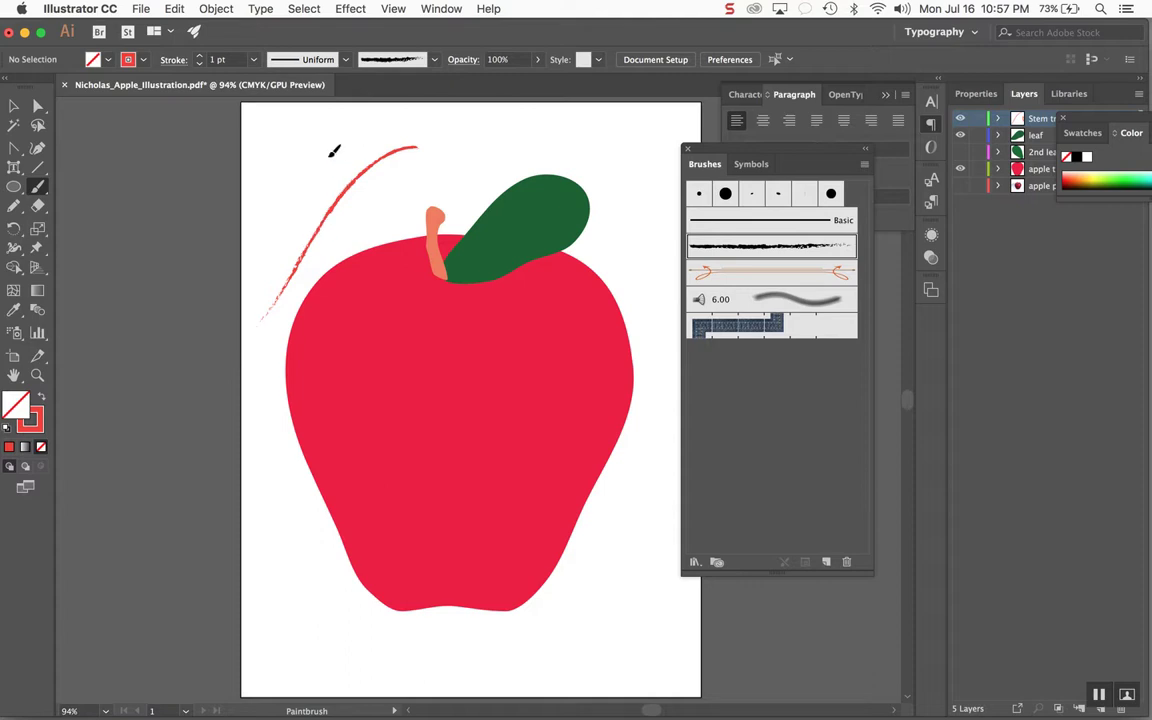
pyautogui.moveTo(343, 146); pyautogui.dragTo(254, 384)
pyautogui.moveTo(388, 175); pyautogui.dragTo(223, 245)
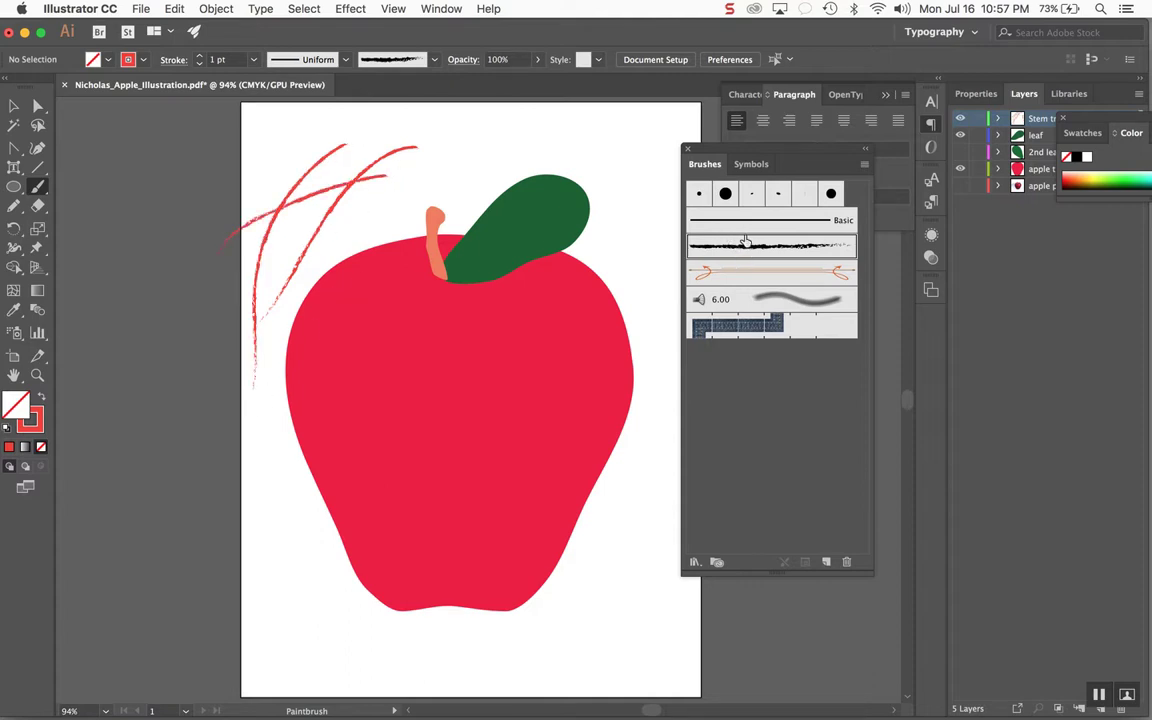
# Paint a pale pink 6.00-brush stroke and three denim pattern strokes beside the apple
pyautogui.click(760, 309)
pyautogui.moveTo(345, 120); pyautogui.dragTo(232, 478)
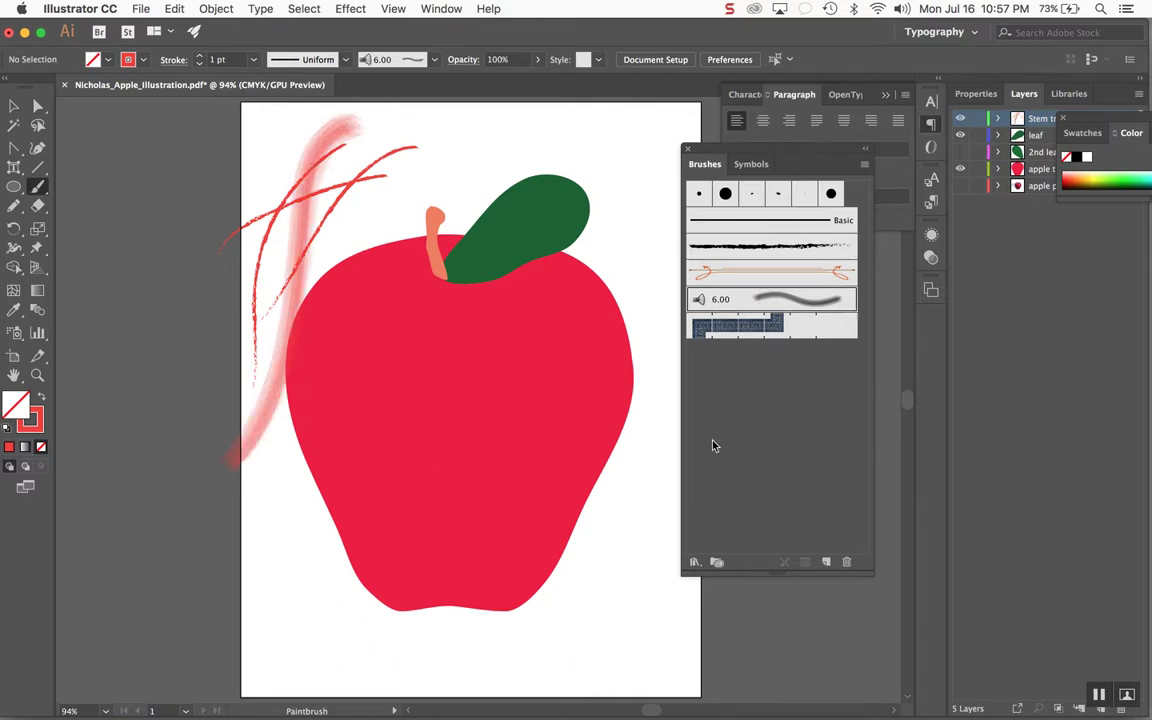
pyautogui.click(757, 340)
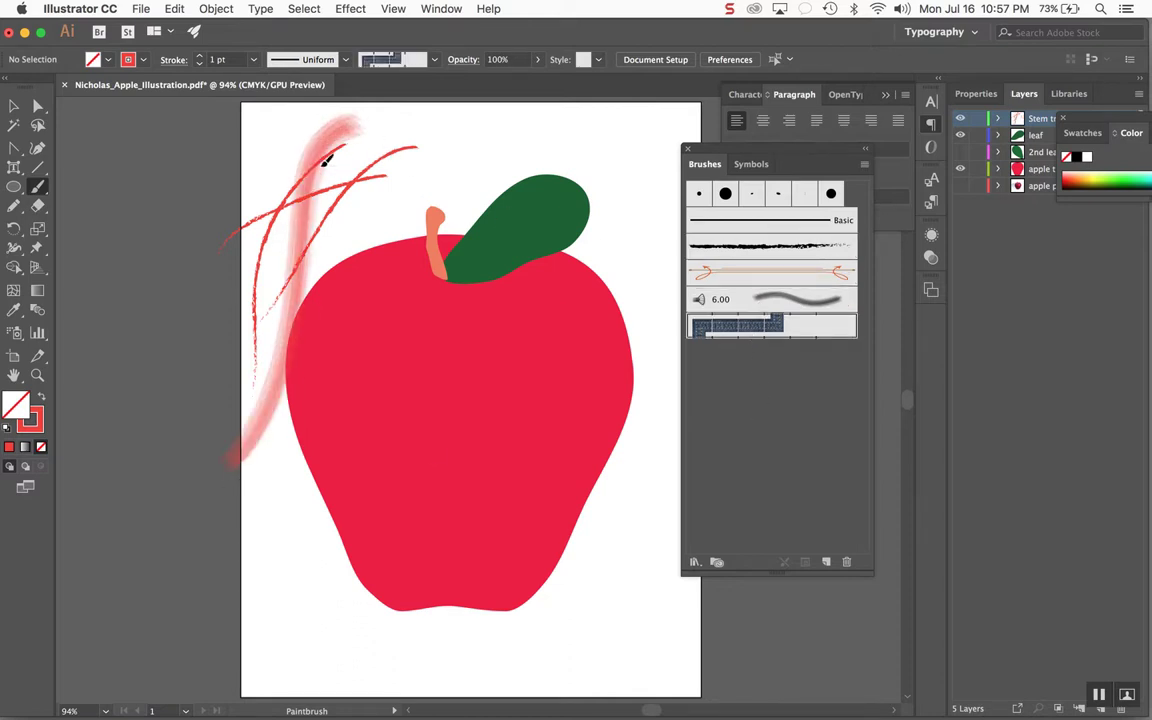
pyautogui.moveTo(211, 278); pyautogui.dragTo(205, 428)
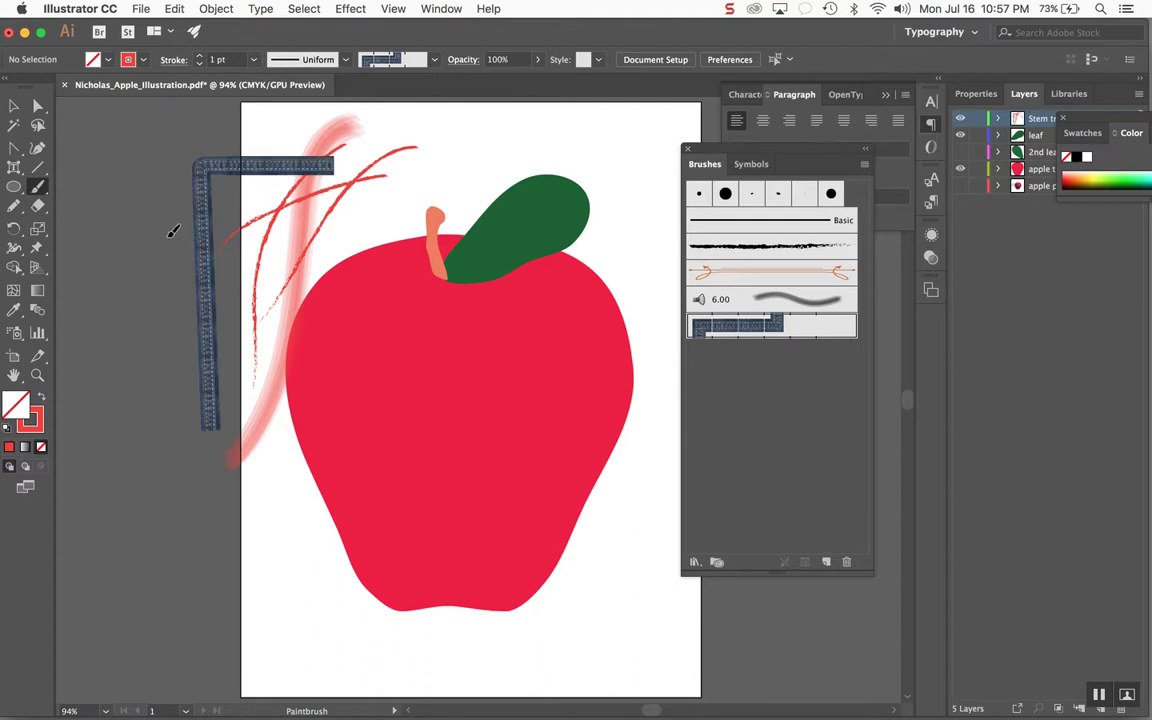
pyautogui.moveTo(170, 237); pyautogui.dragTo(337, 120)
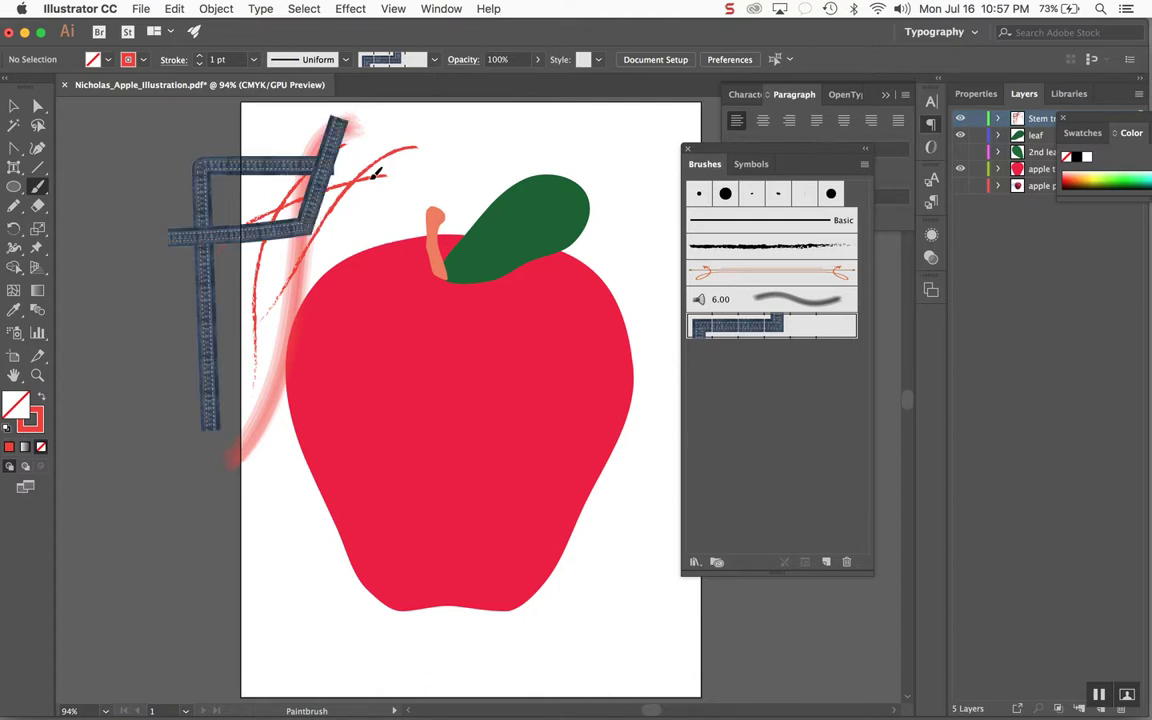
pyautogui.moveTo(335, 252); pyautogui.dragTo(337, 248)
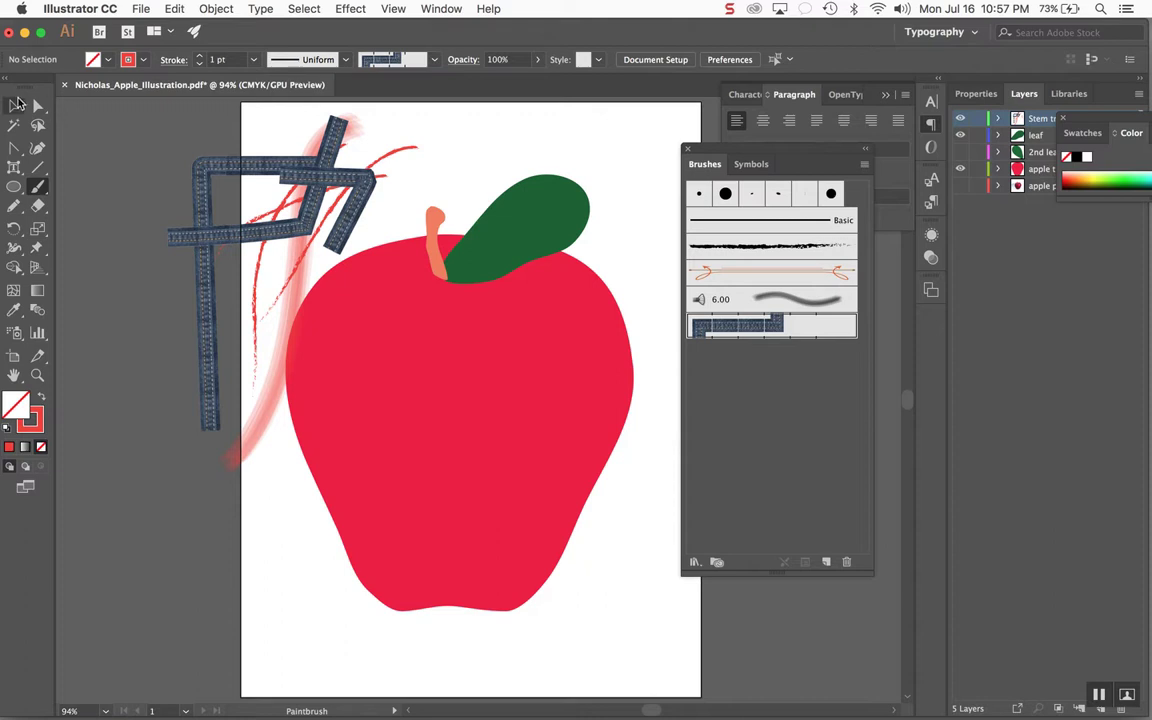
pyautogui.click(13, 105)
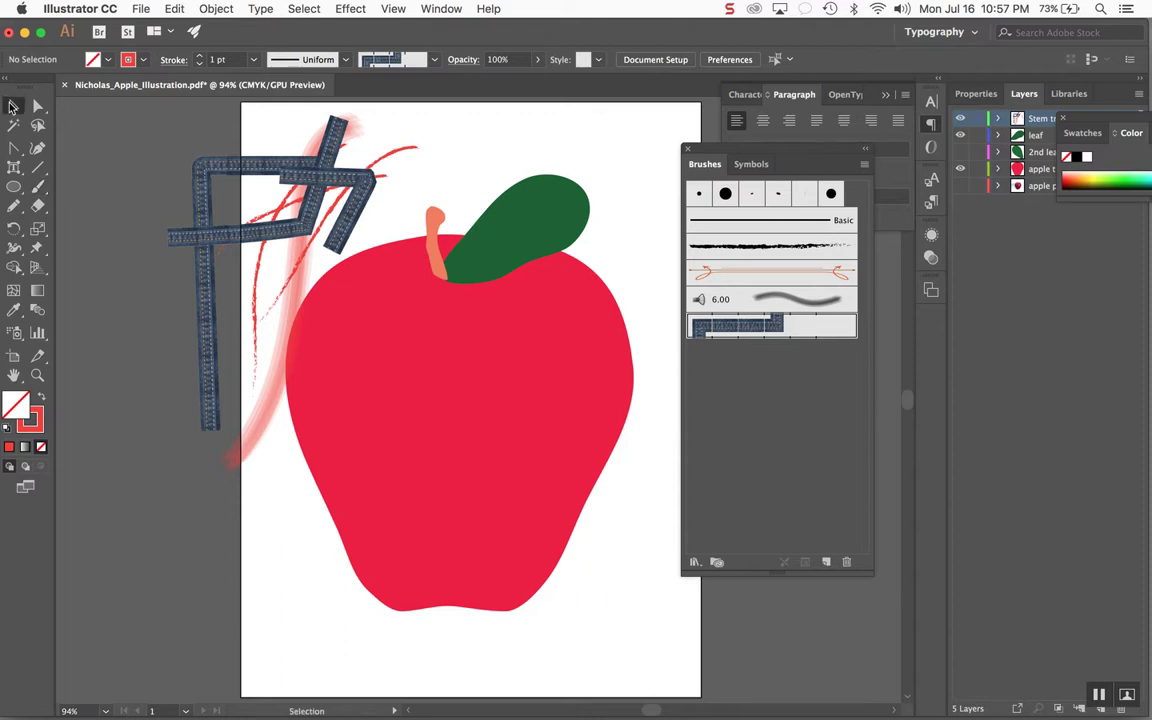
pyautogui.click(200, 155)
pyautogui.moveTo(222, 162); pyautogui.dragTo(82, 170)
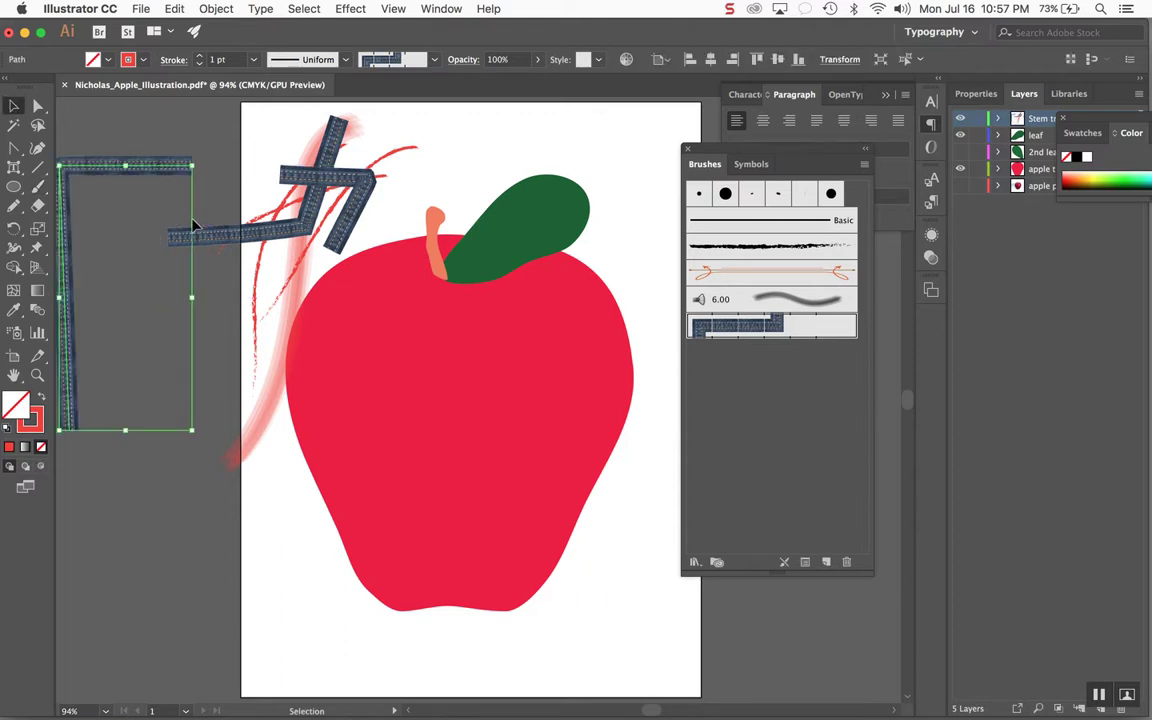
pyautogui.moveTo(216, 237); pyautogui.dragTo(155, 225)
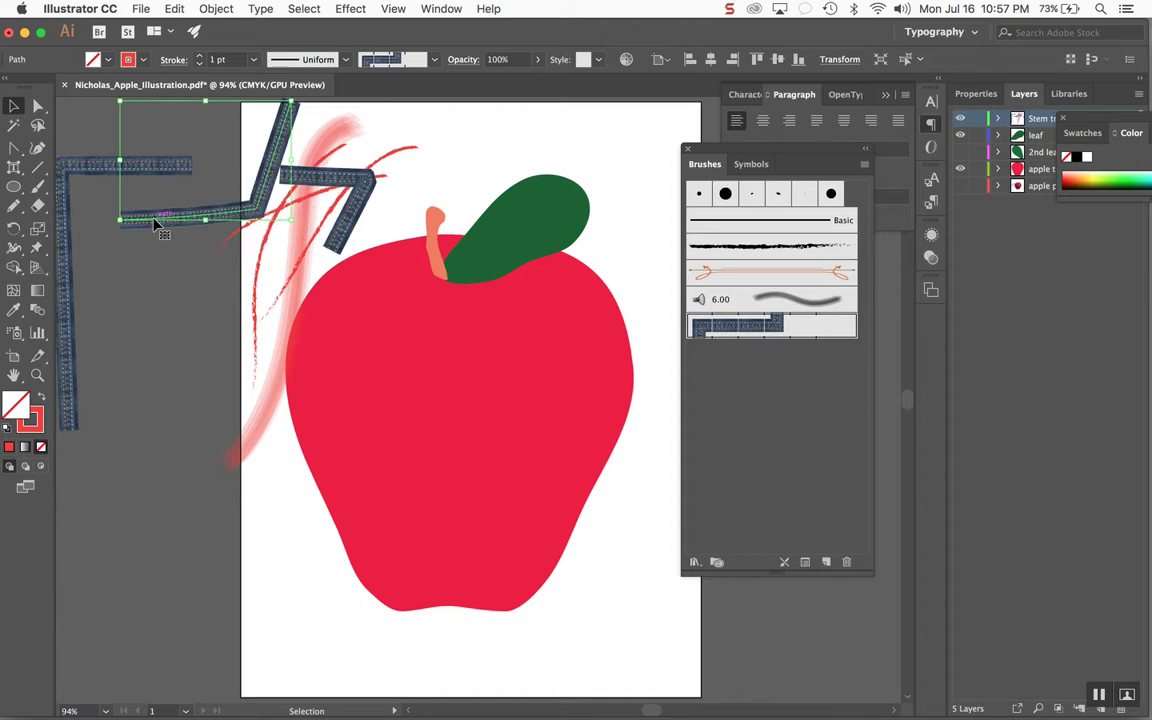
pyautogui.press('Delete')
pyautogui.moveTo(300, 178); pyautogui.dragTo(224, 181)
pyautogui.press('Delete')
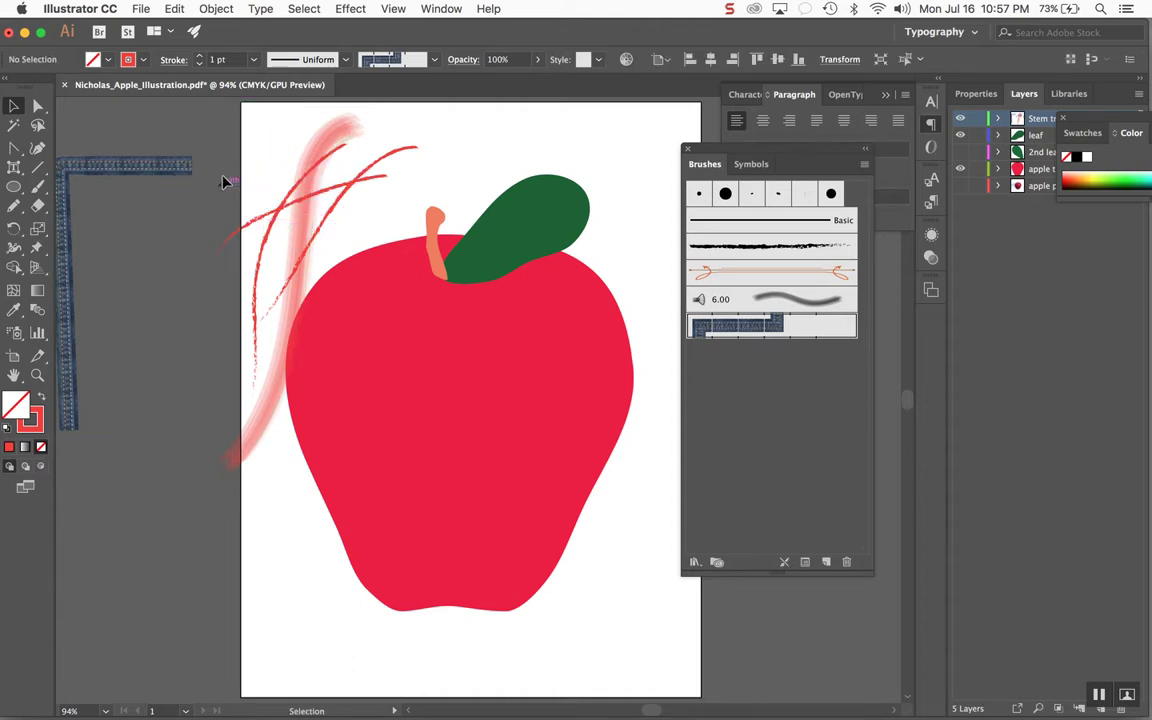
pyautogui.click(321, 149)
pyautogui.press('Delete')
pyautogui.click(313, 180)
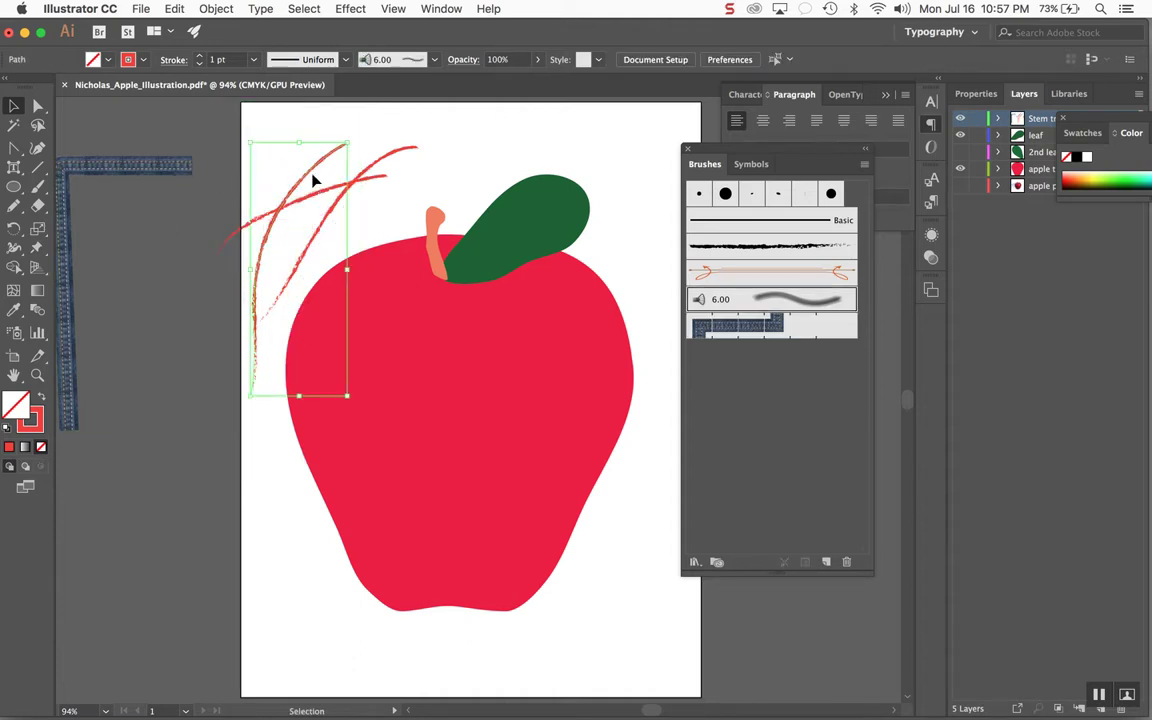
pyautogui.press('Delete')
pyautogui.click(320, 200)
pyautogui.press('Delete')
pyautogui.click(334, 216)
pyautogui.press('Delete')
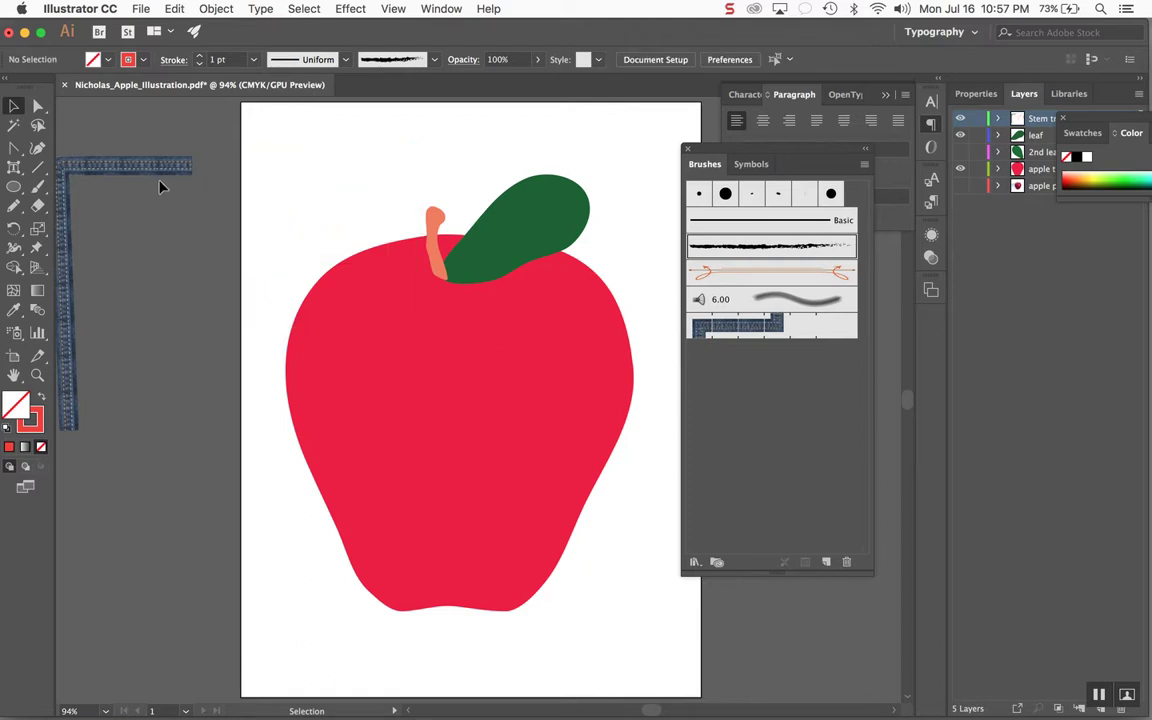
pyautogui.moveTo(265, 138); pyautogui.dragTo(55, 385)
pyautogui.press('Delete')
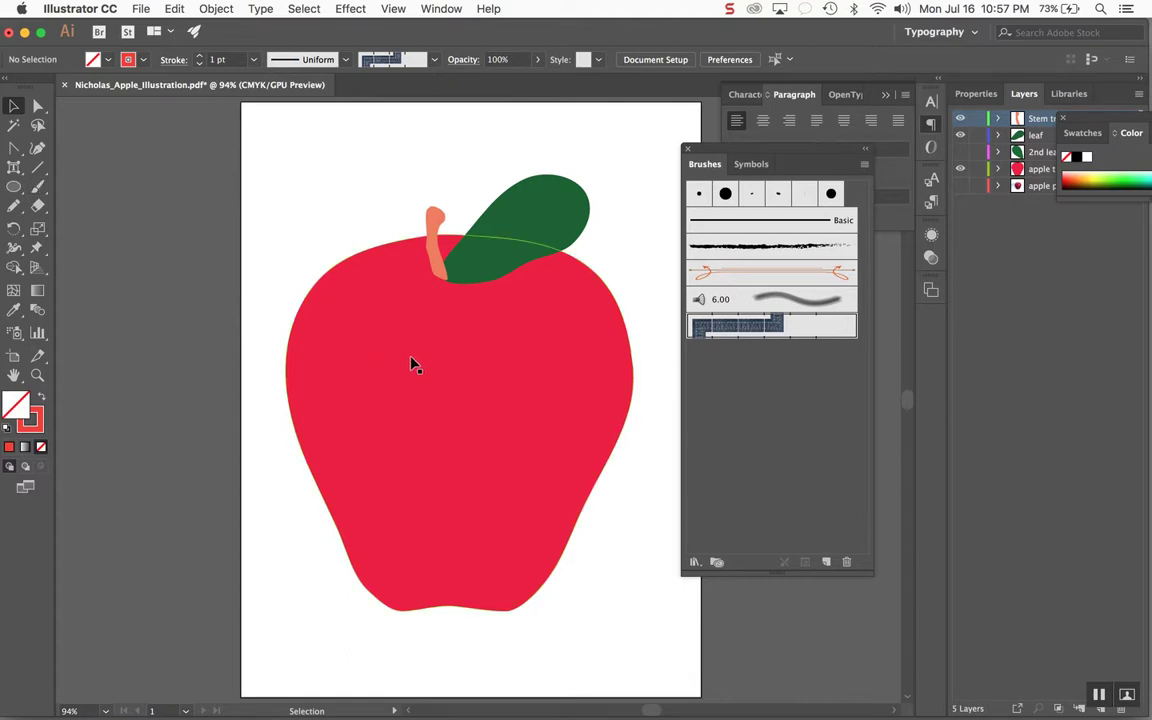
# Select the Paintbrush and browse Open Brush Library > Artistic in the Brushes panel menu without opening one
pyautogui.click(37, 186)
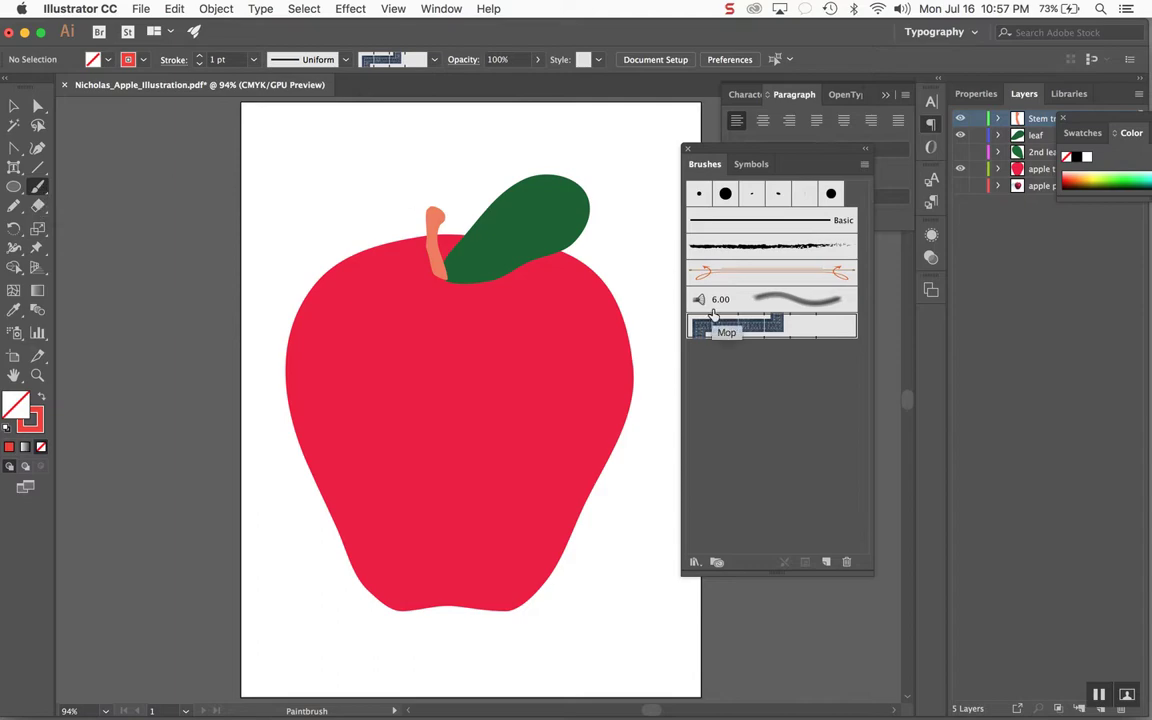
pyautogui.click(865, 166)
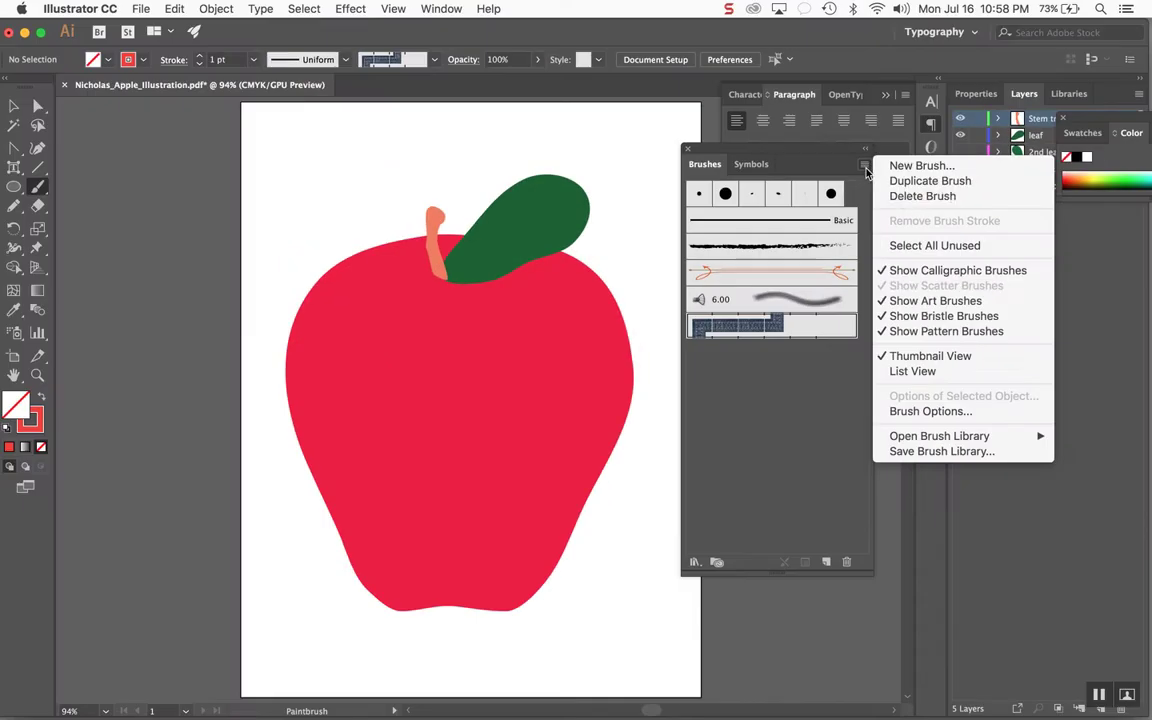
pyautogui.moveTo(945, 440)
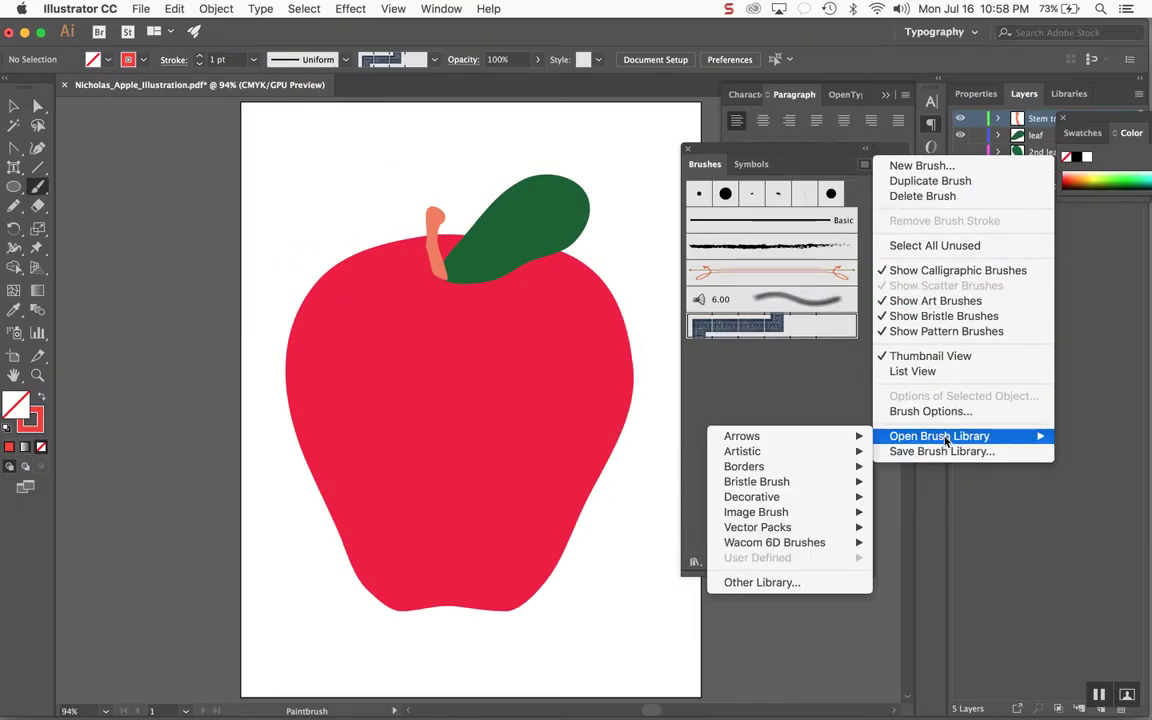
pyautogui.moveTo(800, 455)
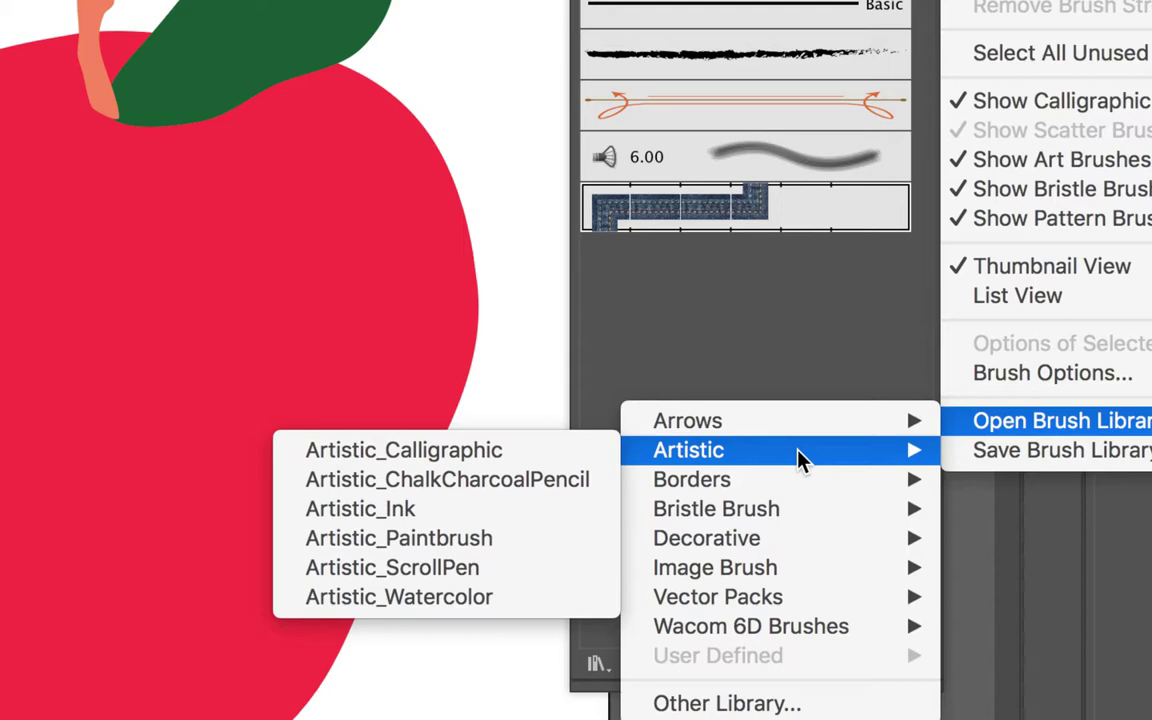
pyautogui.click(797, 378)
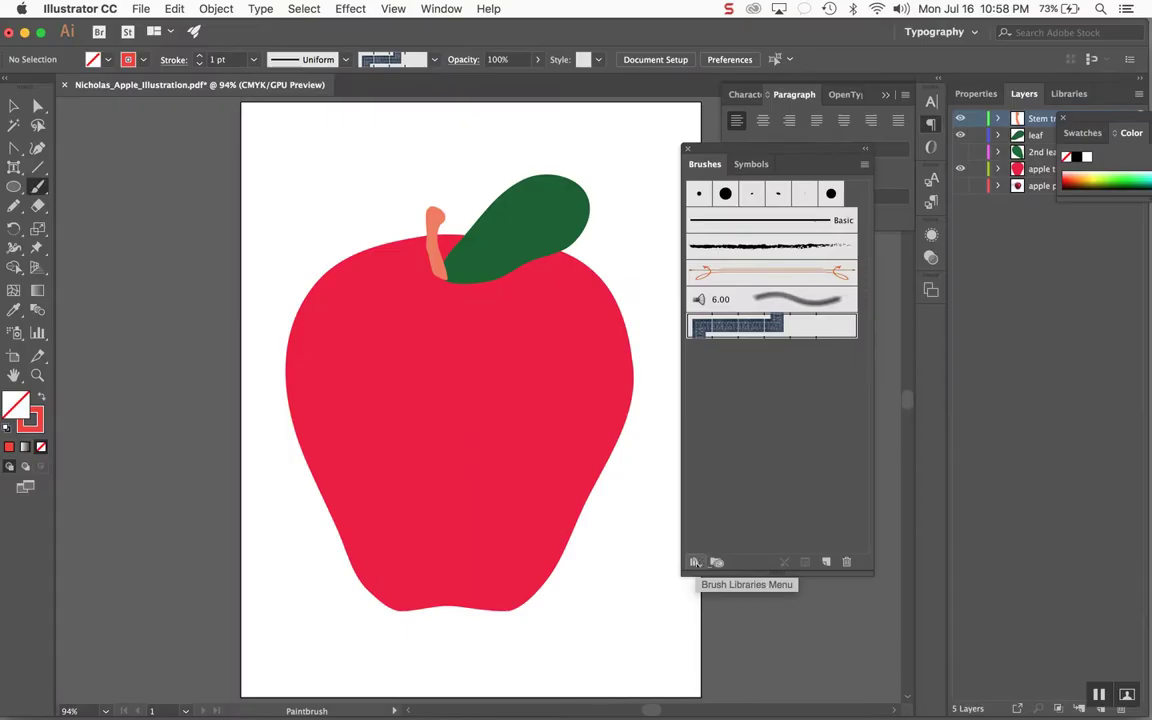
pyautogui.click(696, 563)
# Open the Artistic_Ink library, reposition and enlarge it, and add five ink brushes including Dry Ink
pyautogui.moveTo(742, 575)
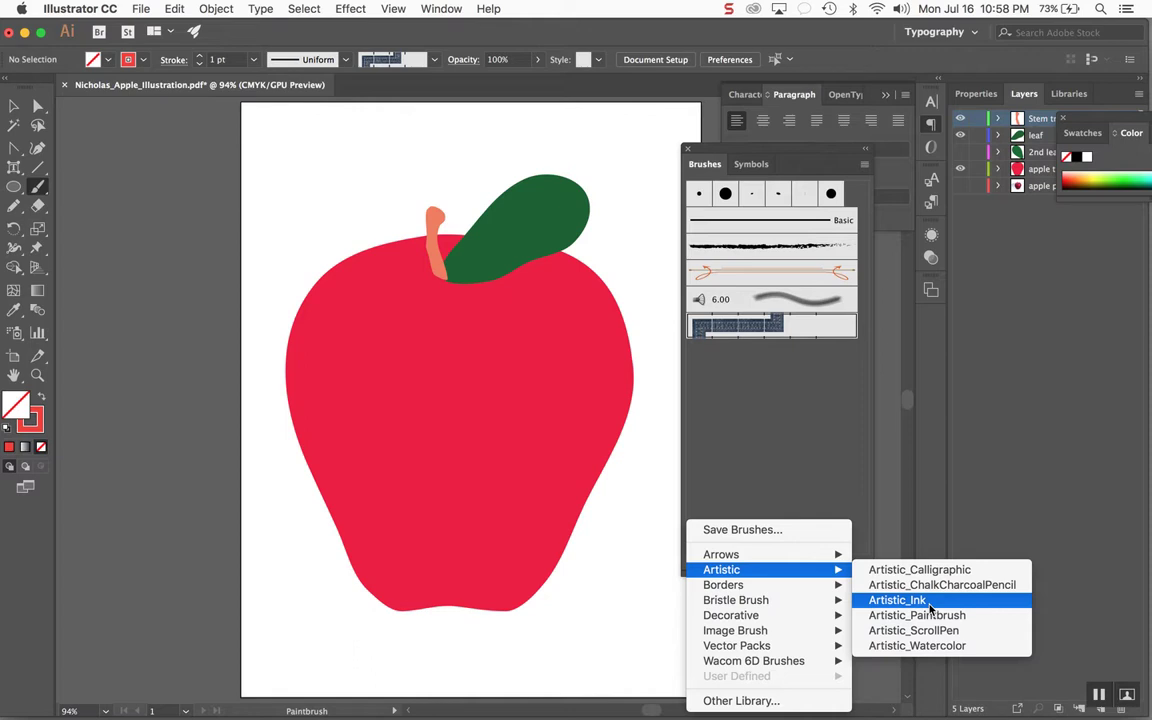
pyautogui.click(897, 600)
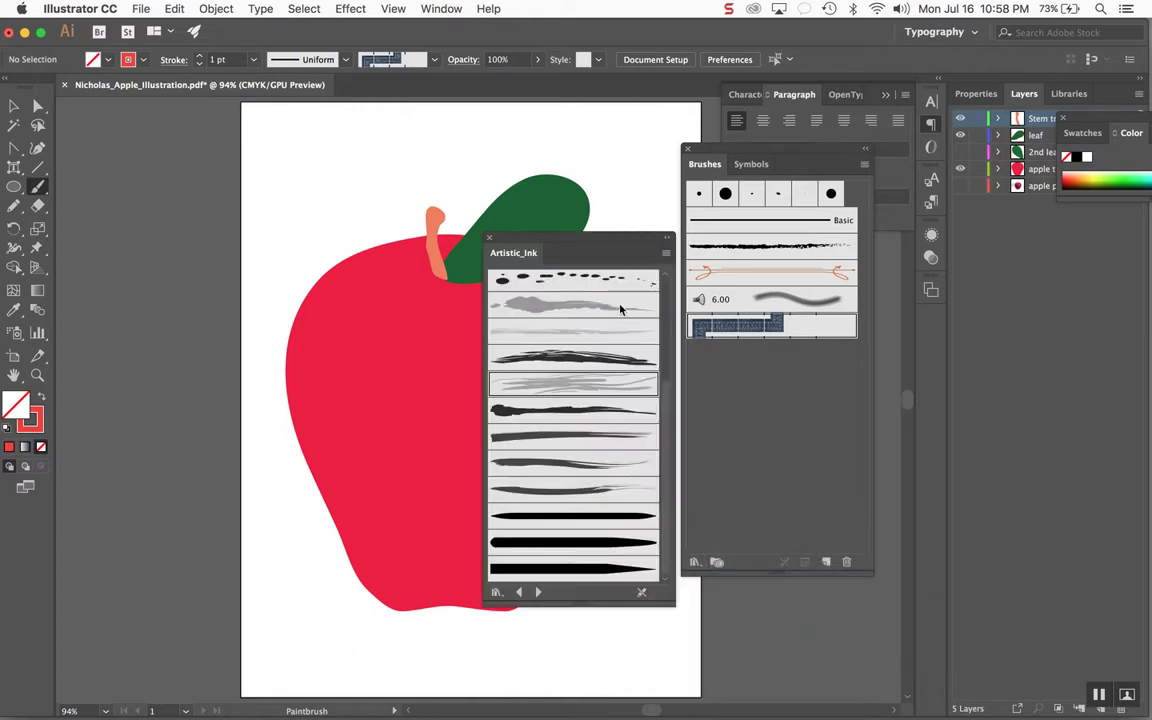
pyautogui.moveTo(598, 248); pyautogui.dragTo(609, 155)
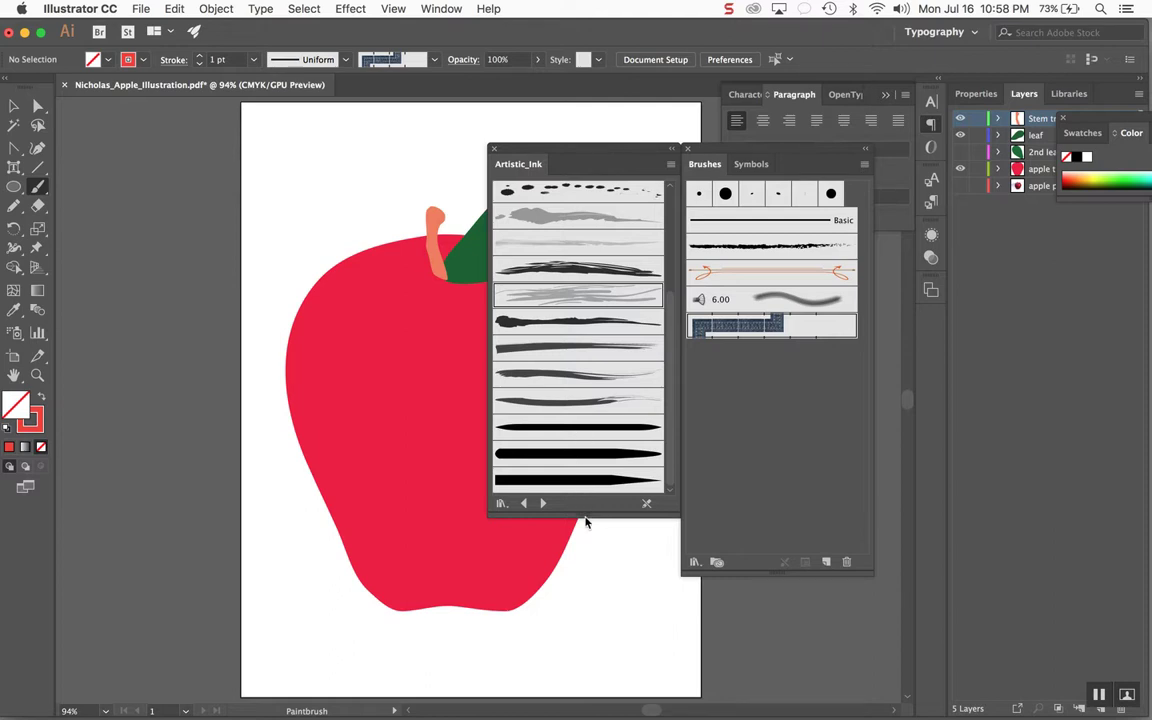
pyautogui.moveTo(585, 515); pyautogui.dragTo(587, 580)
pyautogui.click(567, 330)
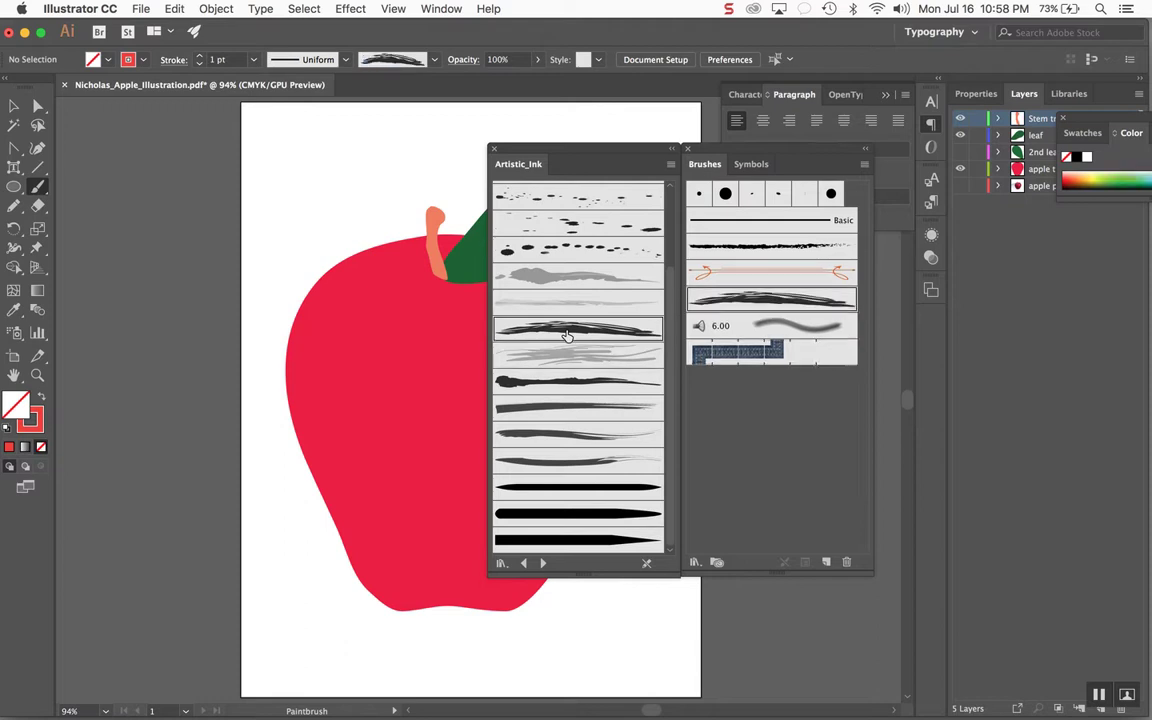
pyautogui.click(577, 279)
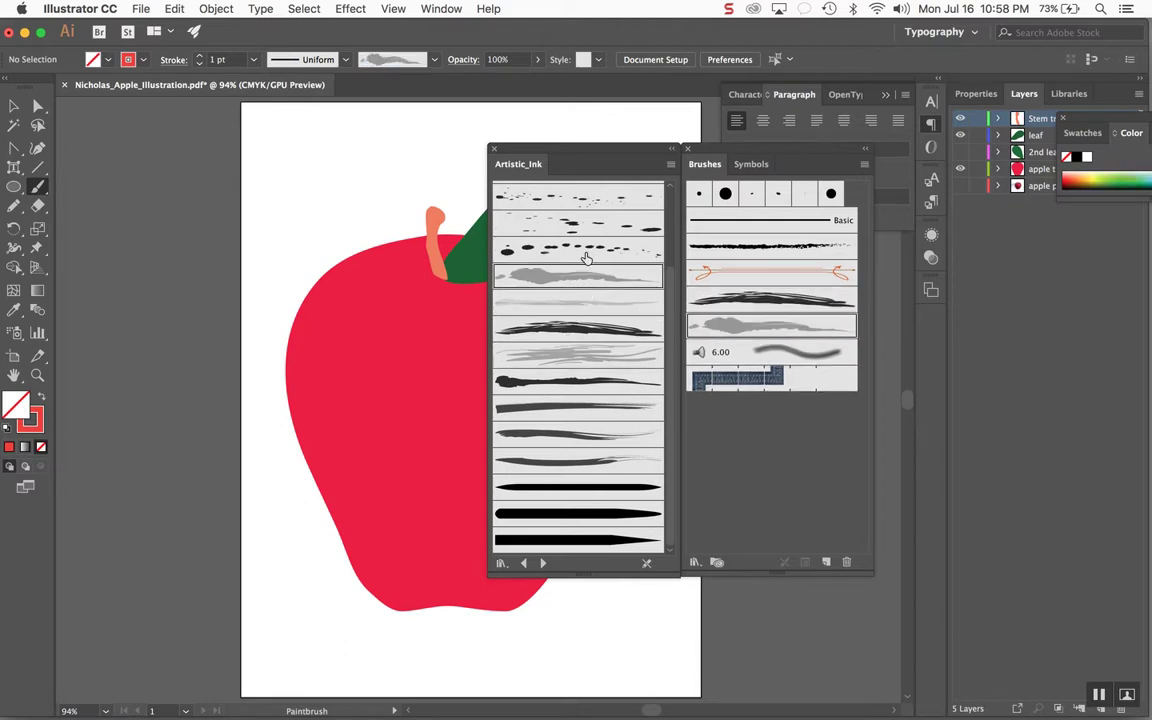
pyautogui.click(587, 257)
pyautogui.click(575, 358)
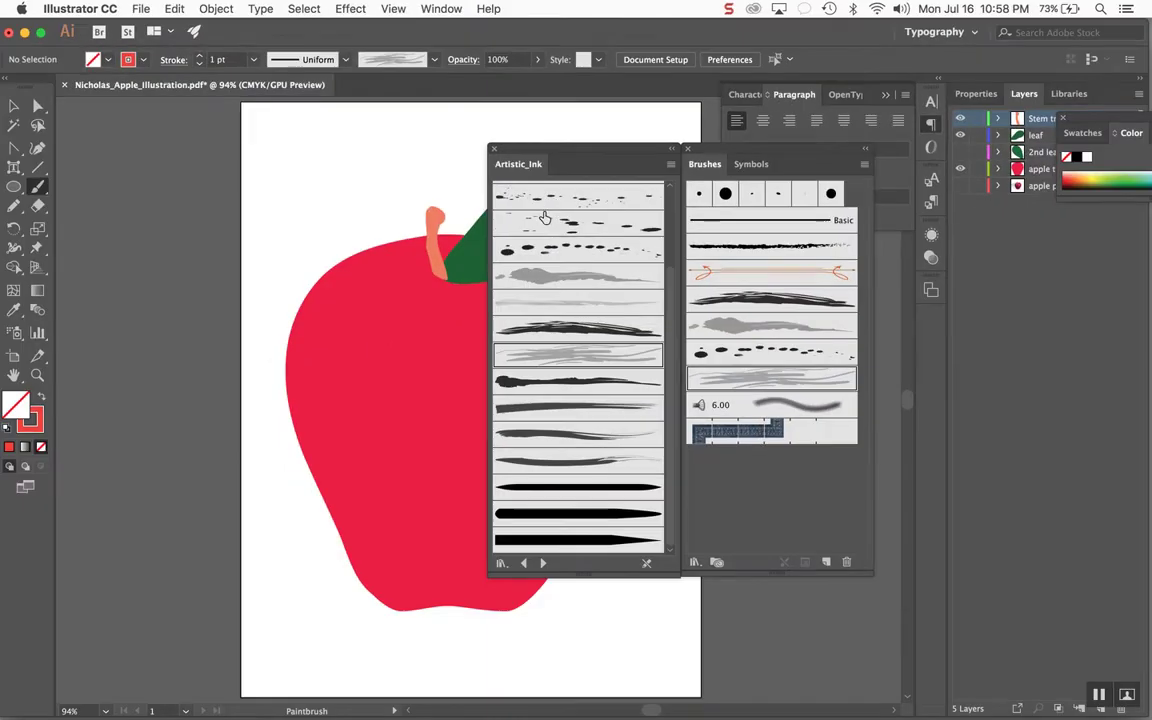
pyautogui.click(580, 464)
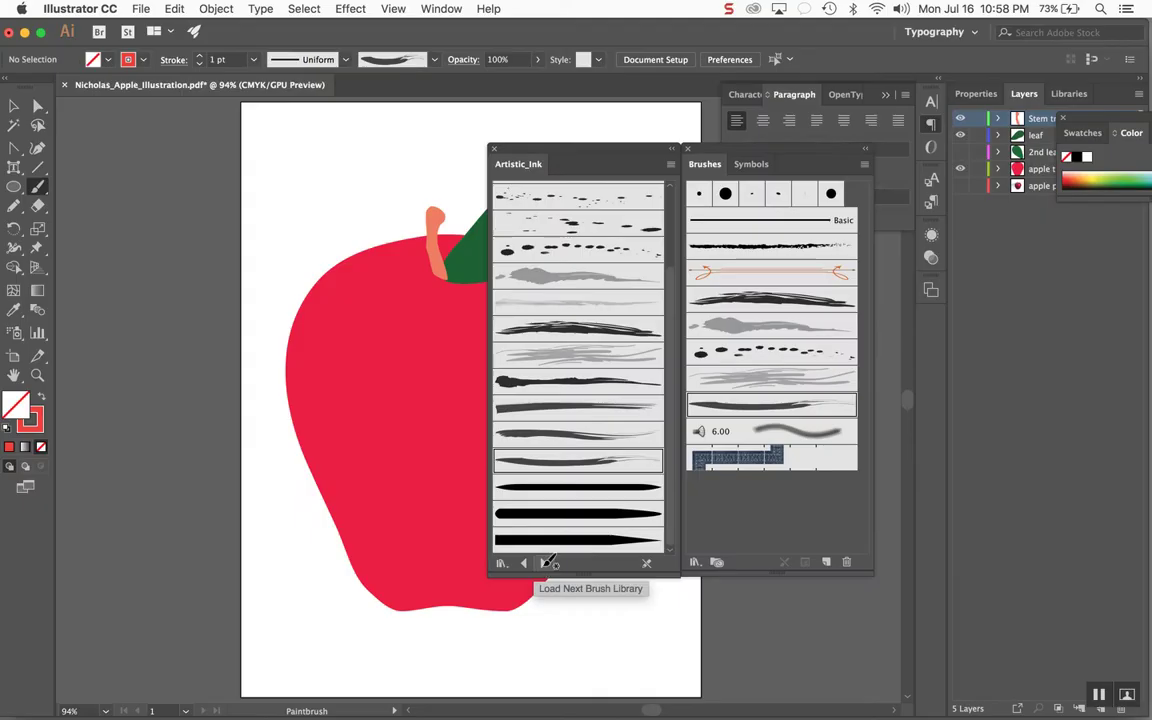
# Advance to the Artistic_Watercolor library and add three watercolor brushes
pyautogui.click(551, 570)
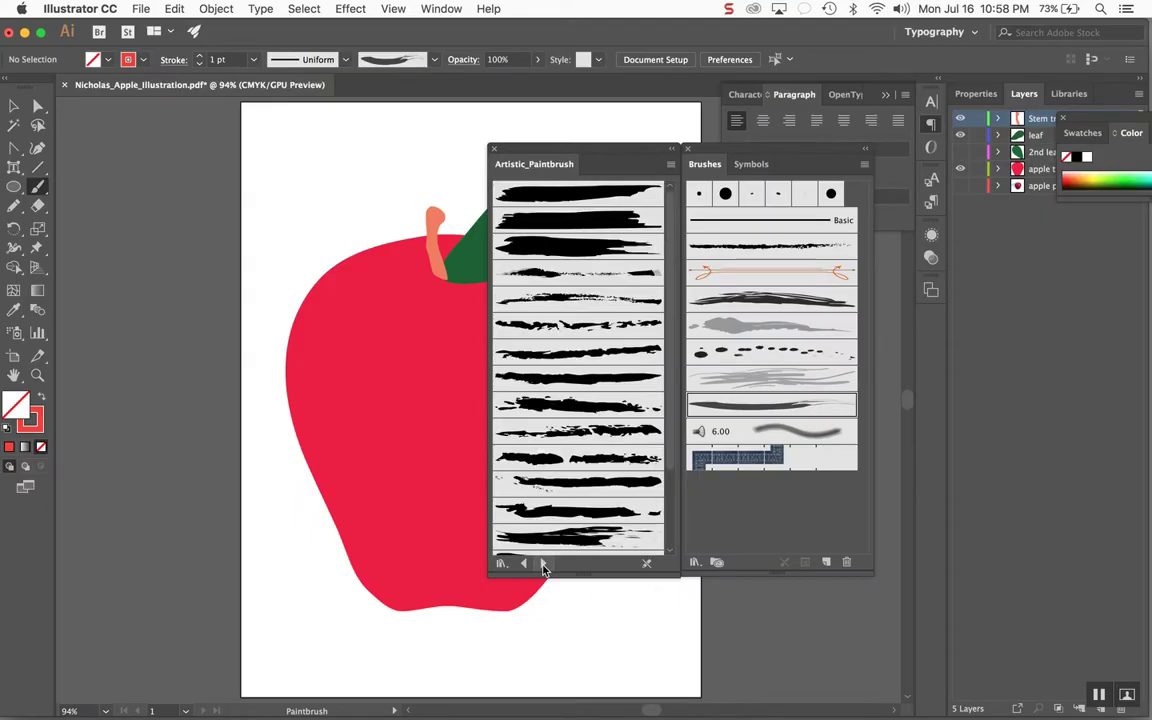
pyautogui.click(542, 563)
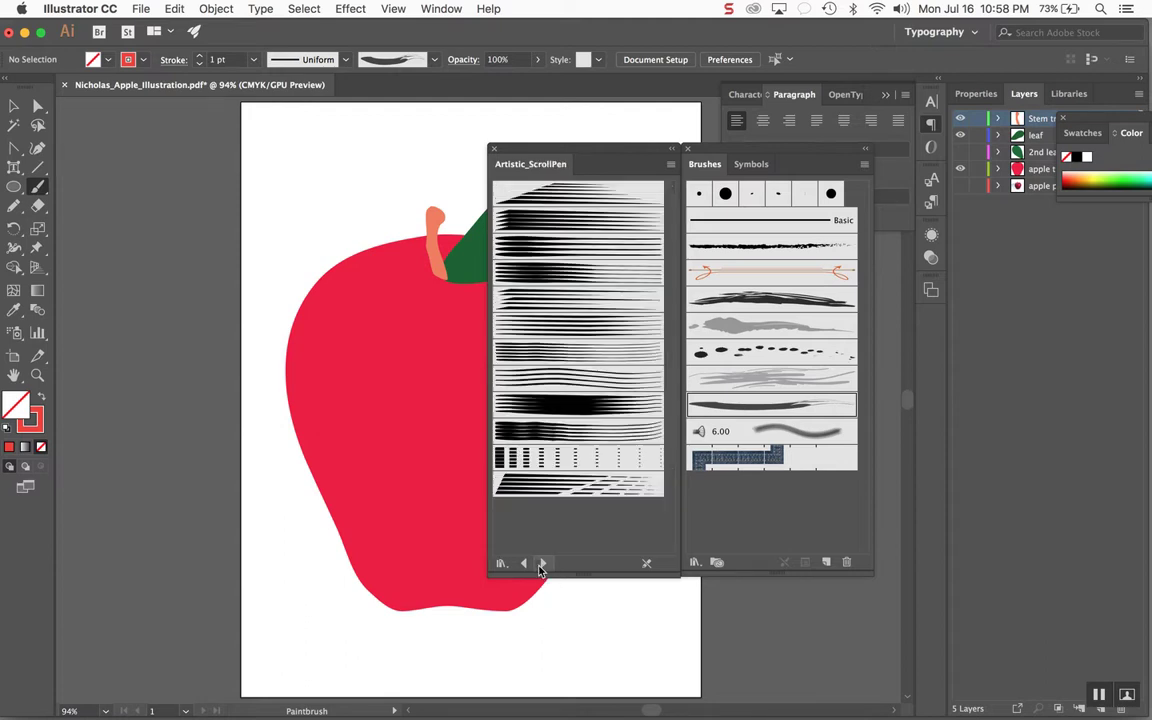
pyautogui.click(541, 564)
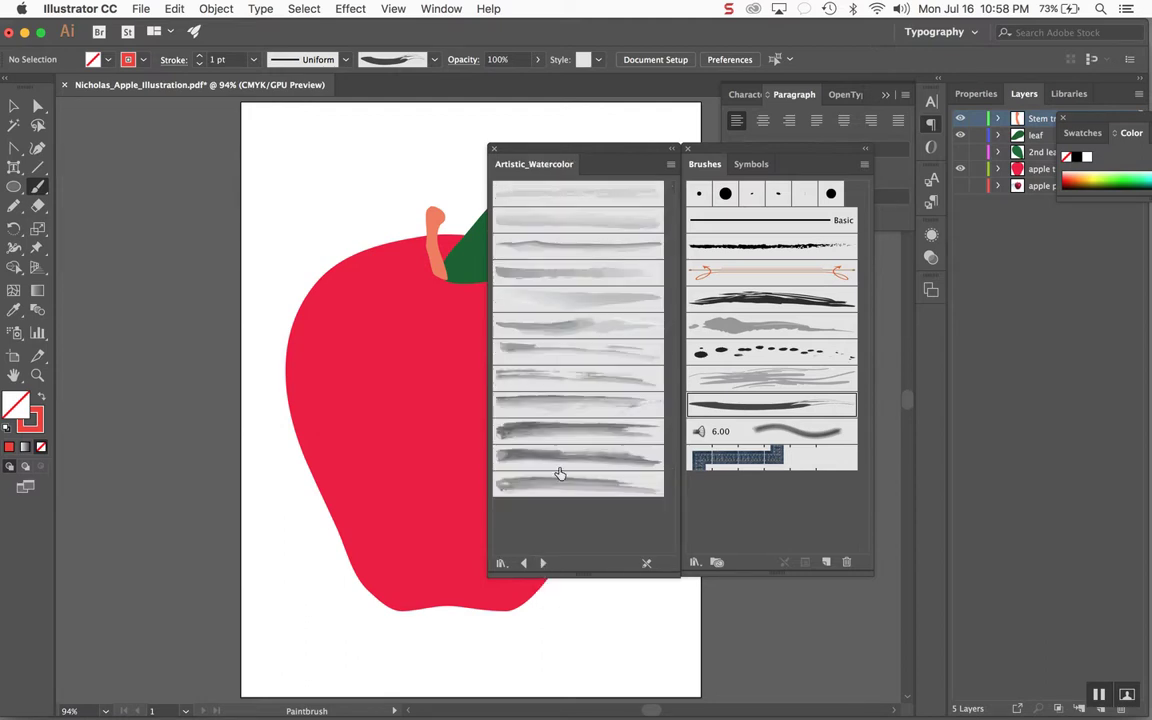
pyautogui.click(584, 323)
pyautogui.click(580, 349)
pyautogui.click(581, 399)
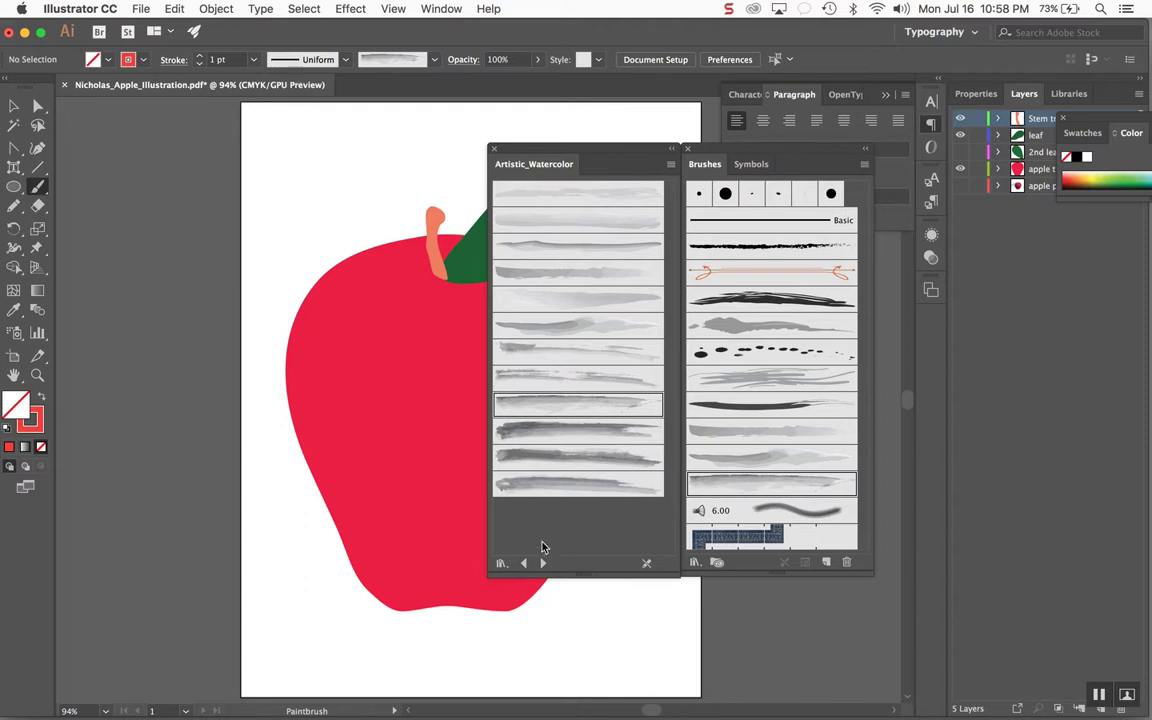
# Step through the Borders, Decorative and other libraries to the Hand Drawn pack and add its line brush
pyautogui.click(542, 563)
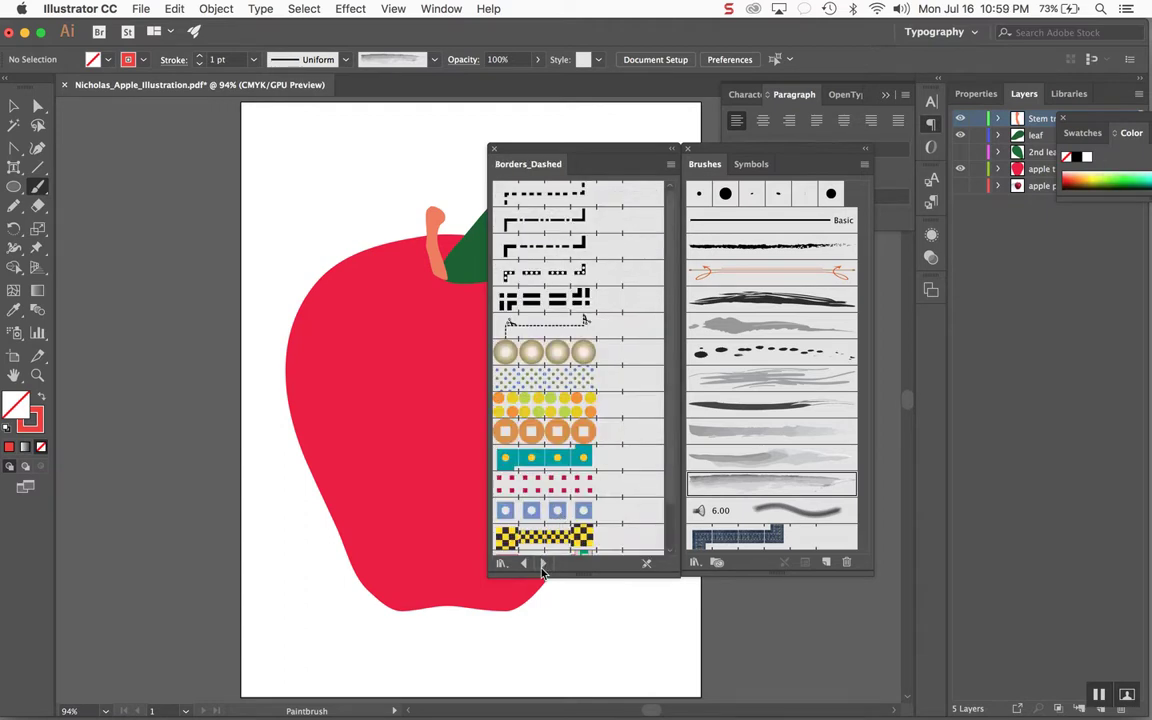
pyautogui.click(542, 564)
pyautogui.click(542, 564)
pyautogui.click(542, 564)
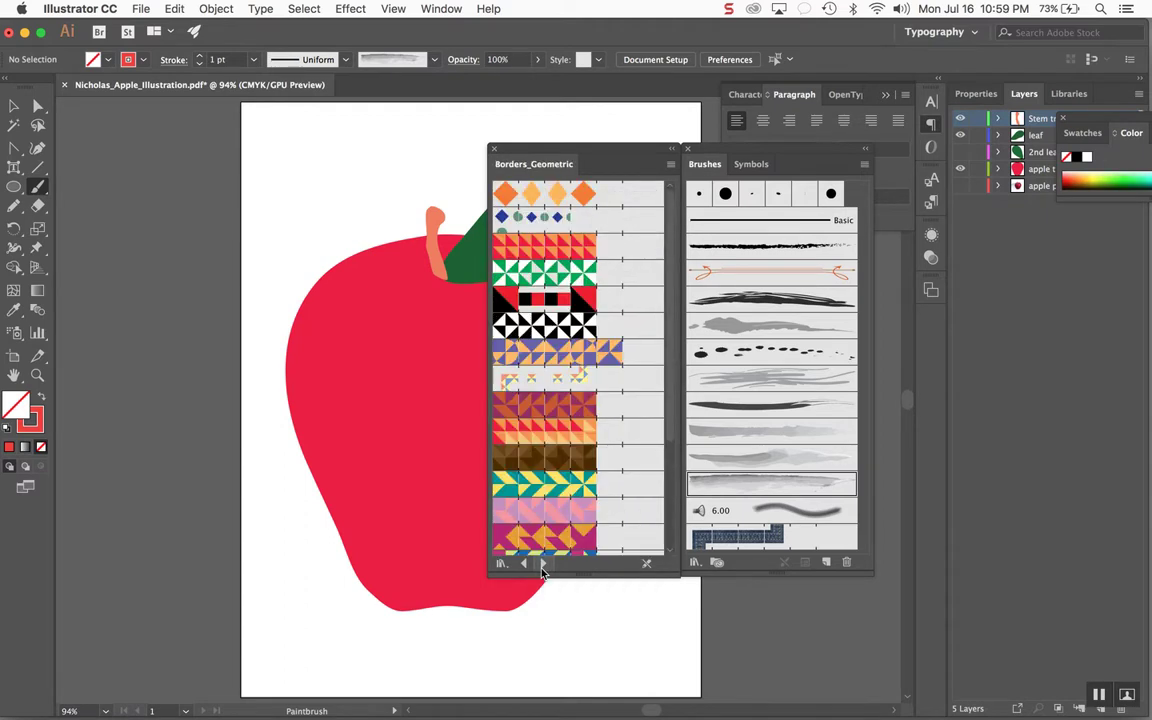
pyautogui.click(542, 564)
pyautogui.click(542, 564)
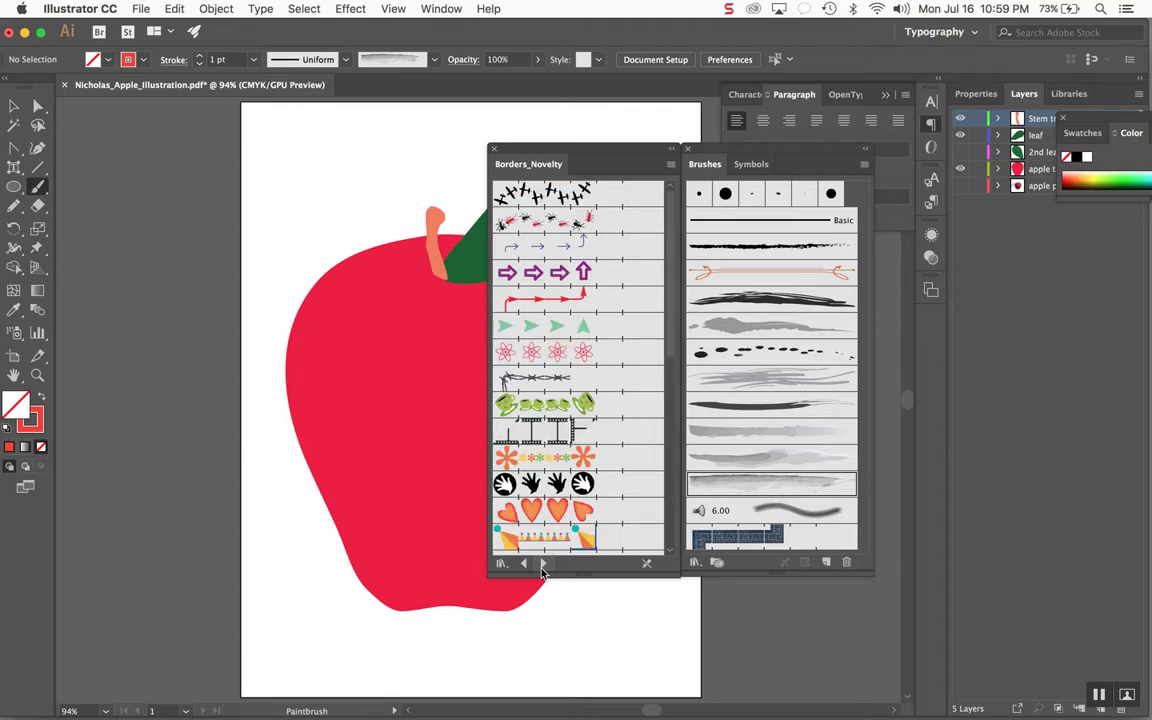
pyautogui.click(542, 564)
pyautogui.click(542, 564)
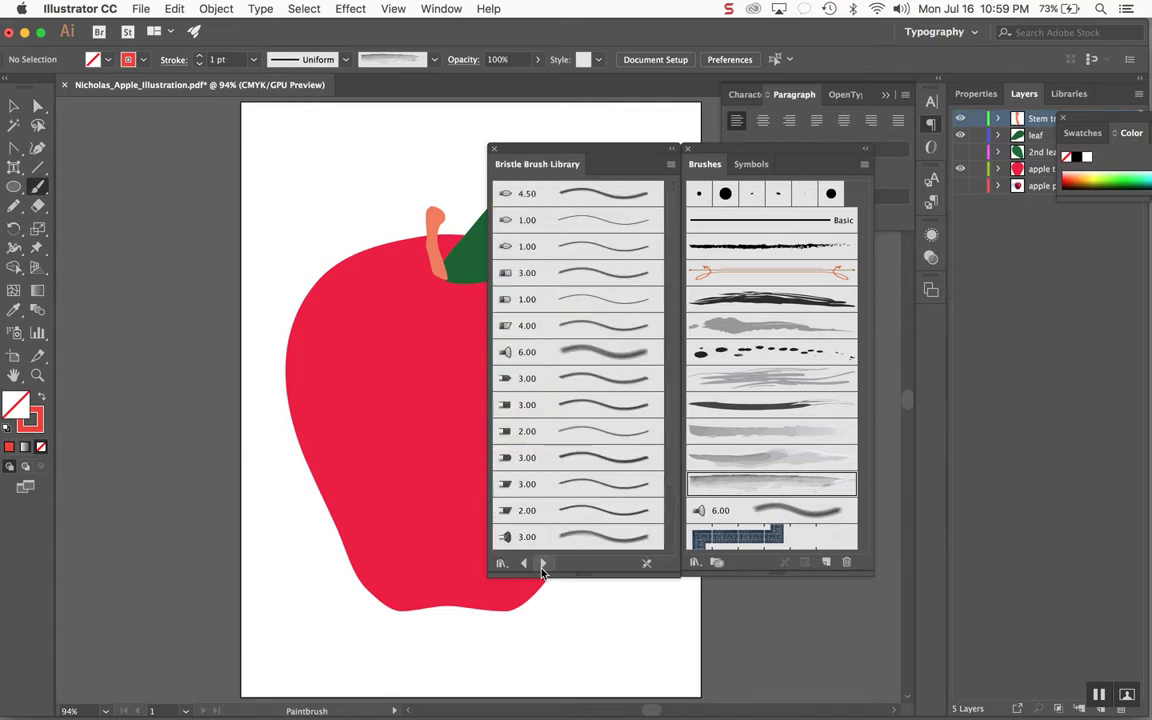
pyautogui.click(542, 564)
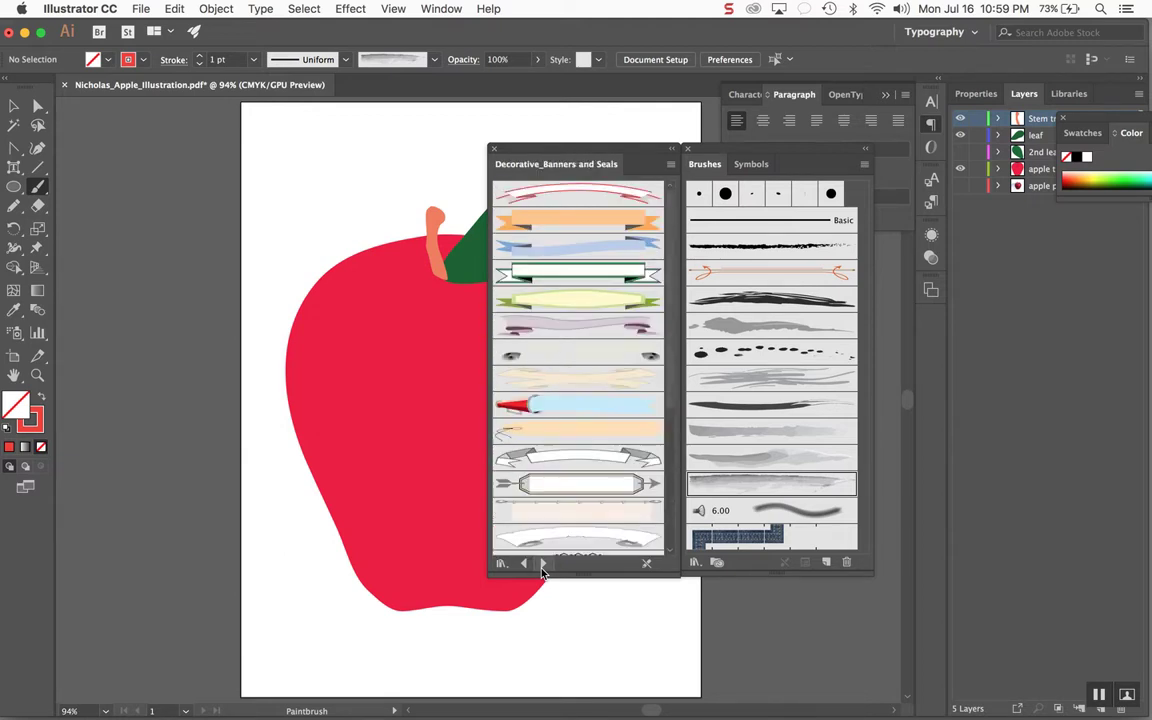
pyautogui.click(542, 564)
pyautogui.click(542, 564)
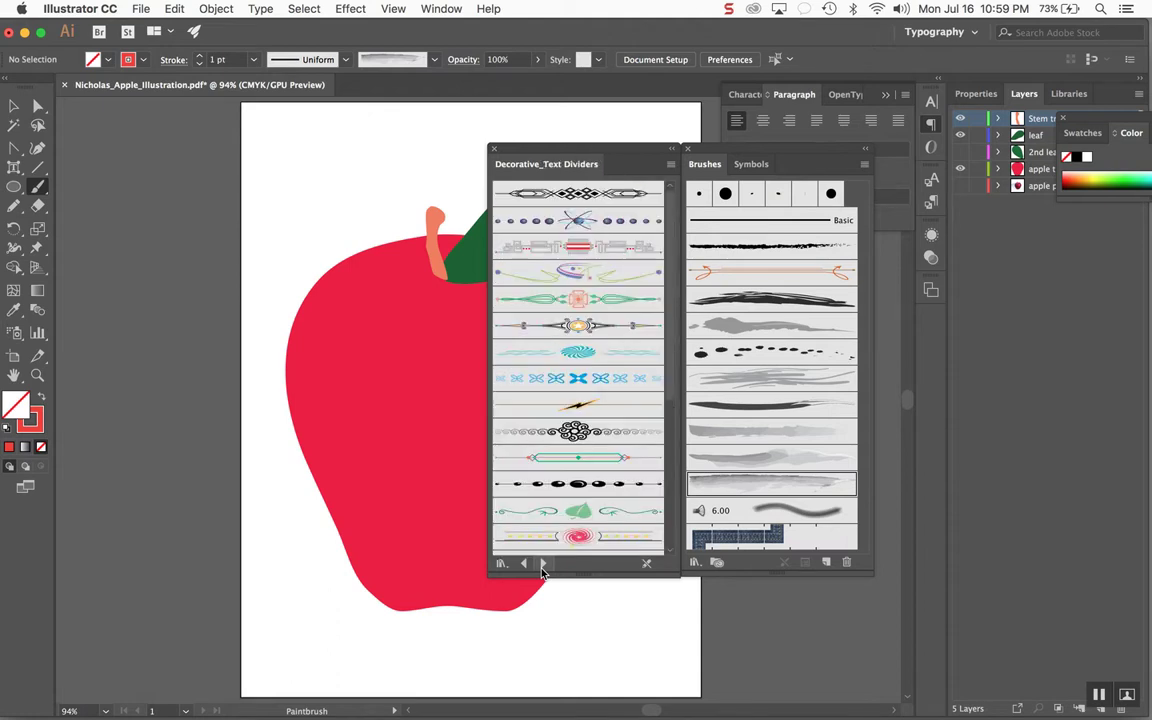
pyautogui.click(542, 564)
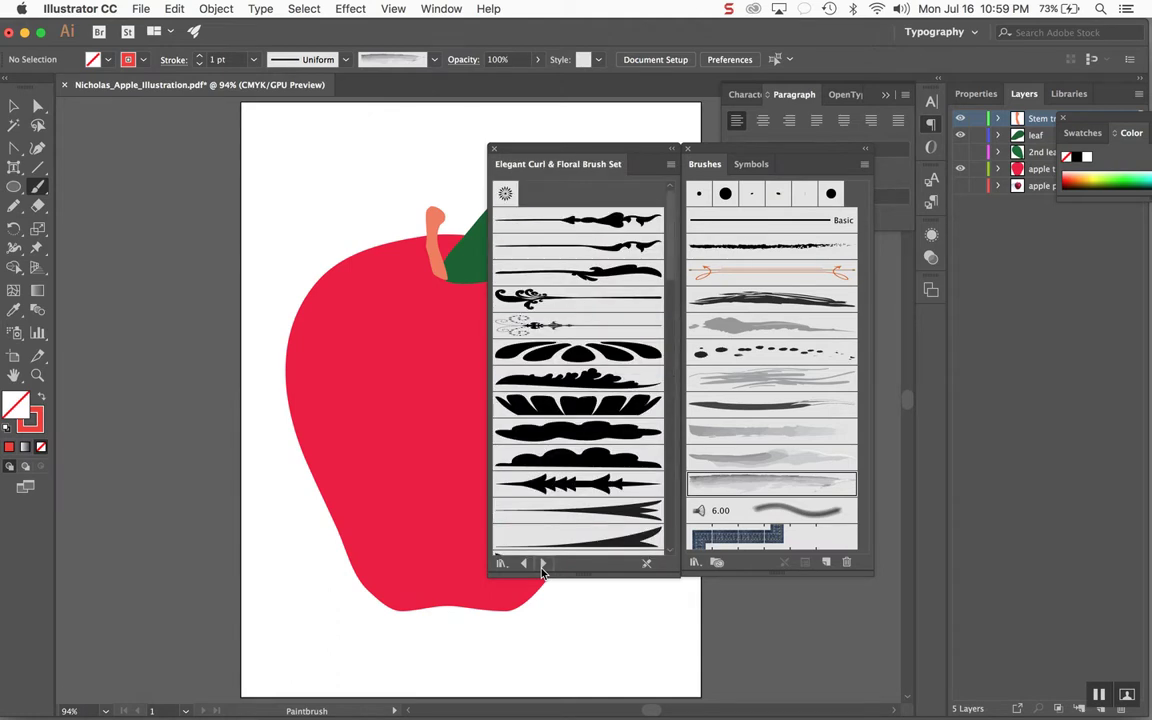
pyautogui.click(542, 564)
pyautogui.click(542, 564)
pyautogui.click(542, 564)
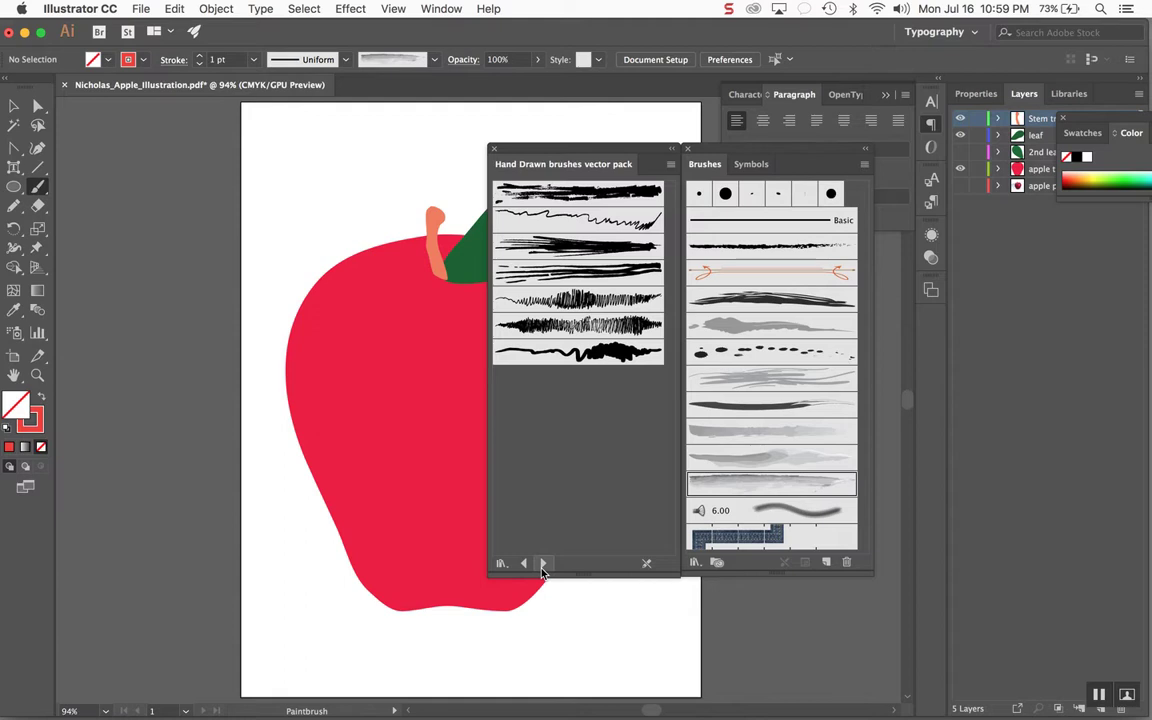
pyautogui.click(612, 270)
# From the 6d Art Pen Brushes library, paint two red scribbles along the apple's left and lower-left edge
pyautogui.click(614, 325)
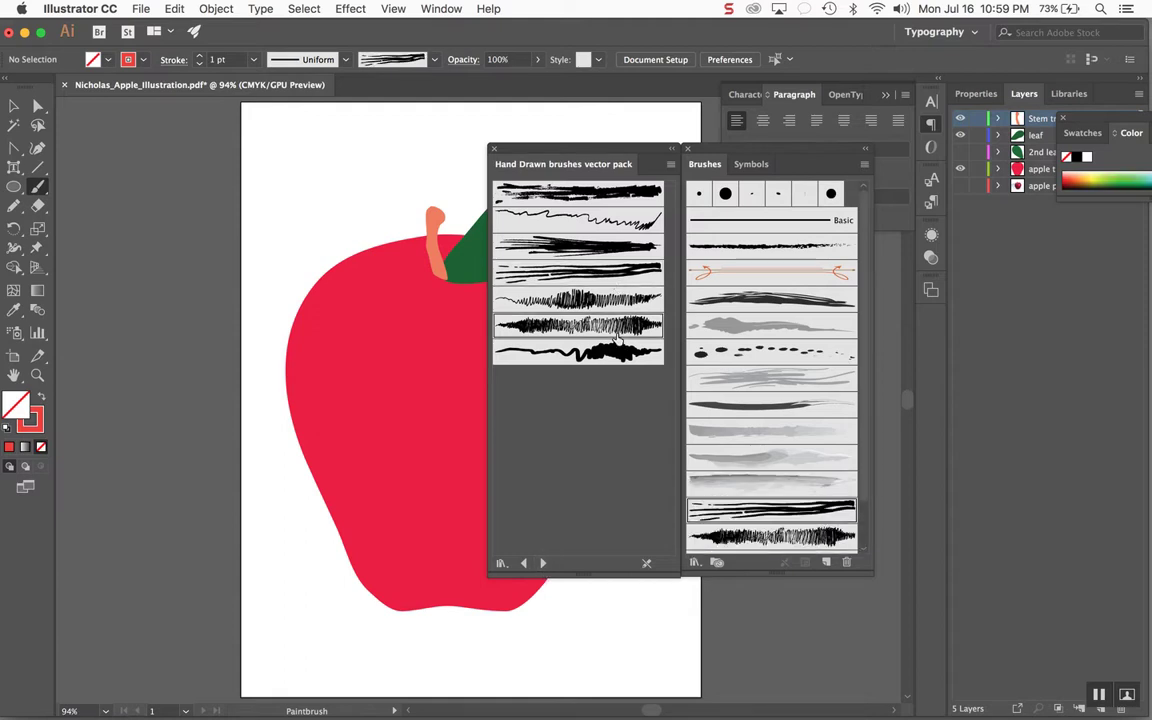
pyautogui.click(542, 564)
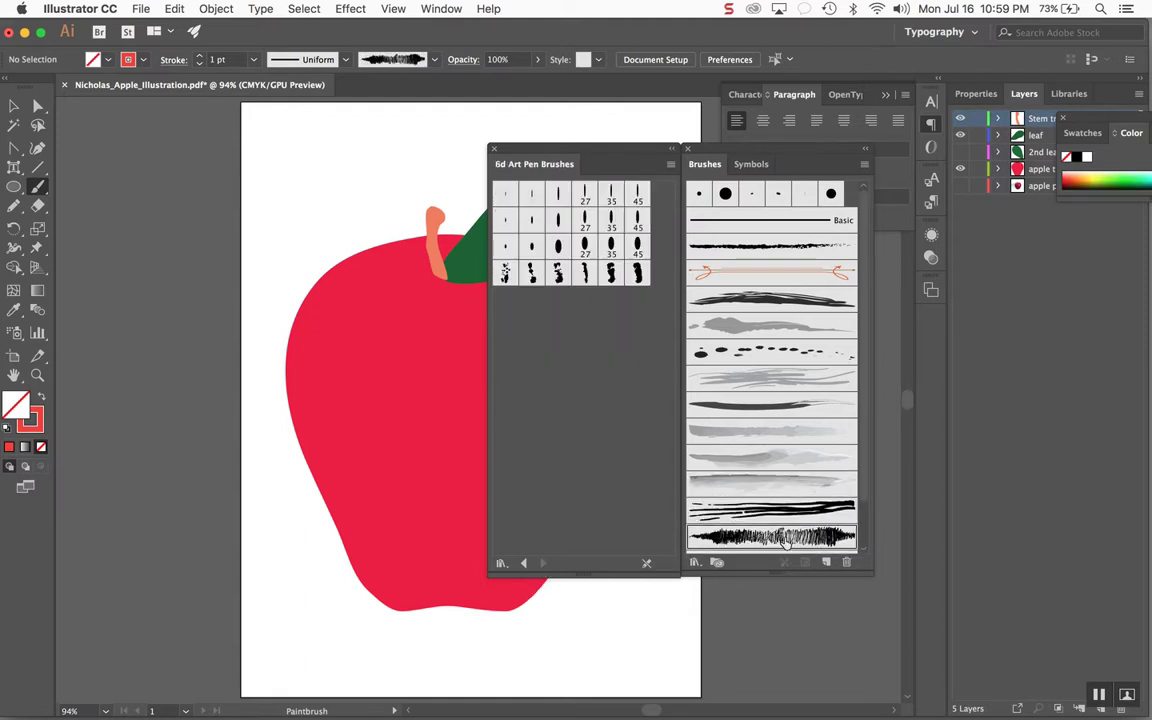
pyautogui.moveTo(335, 148)
pyautogui.mouseDown()
pyautogui.moveTo(265, 348)
pyautogui.moveTo(238, 492)
pyautogui.mouseUp()
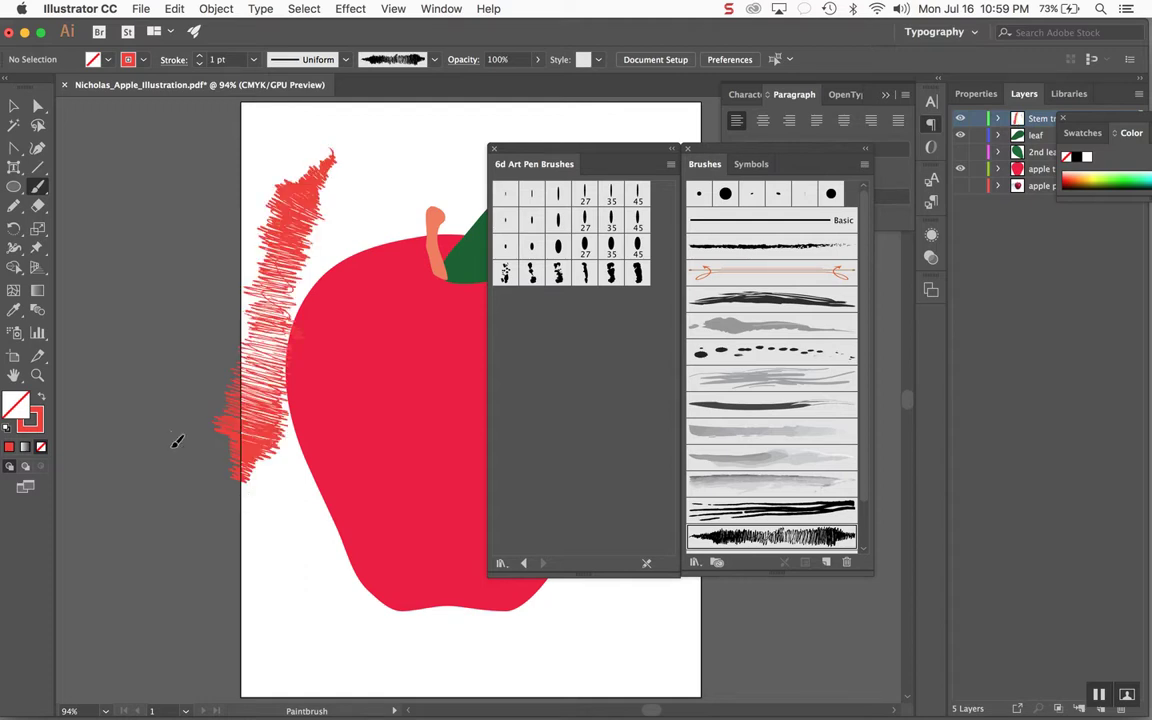
pyautogui.moveTo(175, 430); pyautogui.dragTo(328, 604)
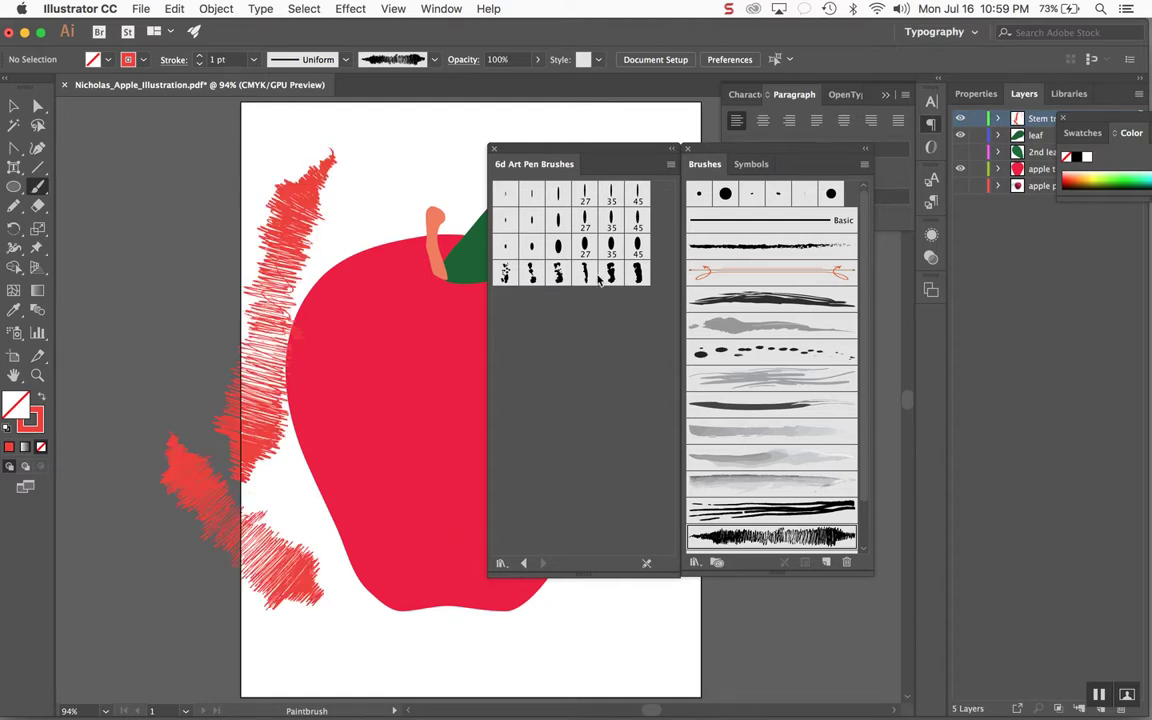
pyautogui.press('space')
pyautogui.moveTo(388, 250)
pyautogui.mouseDown()
pyautogui.moveTo(360, 301)
pyautogui.moveTo(213, 252)
pyautogui.mouseUp()
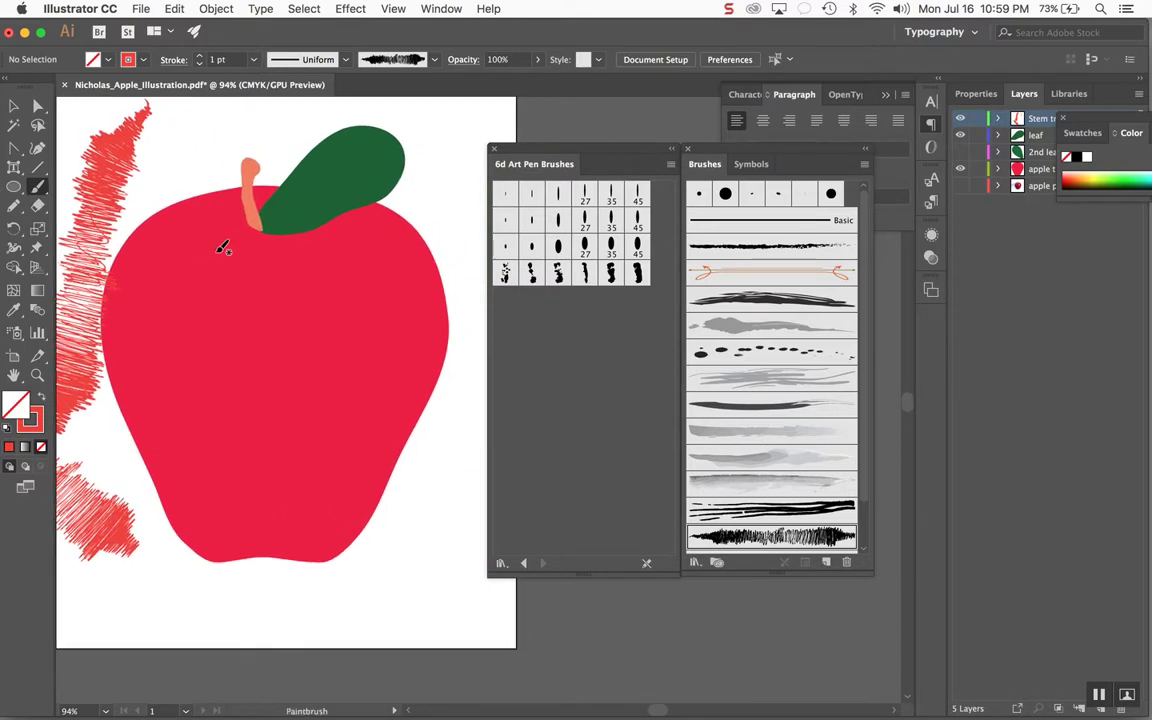
# Select the apple and pick a blue stroke colour in the Color Picker
pyautogui.click(15, 107)
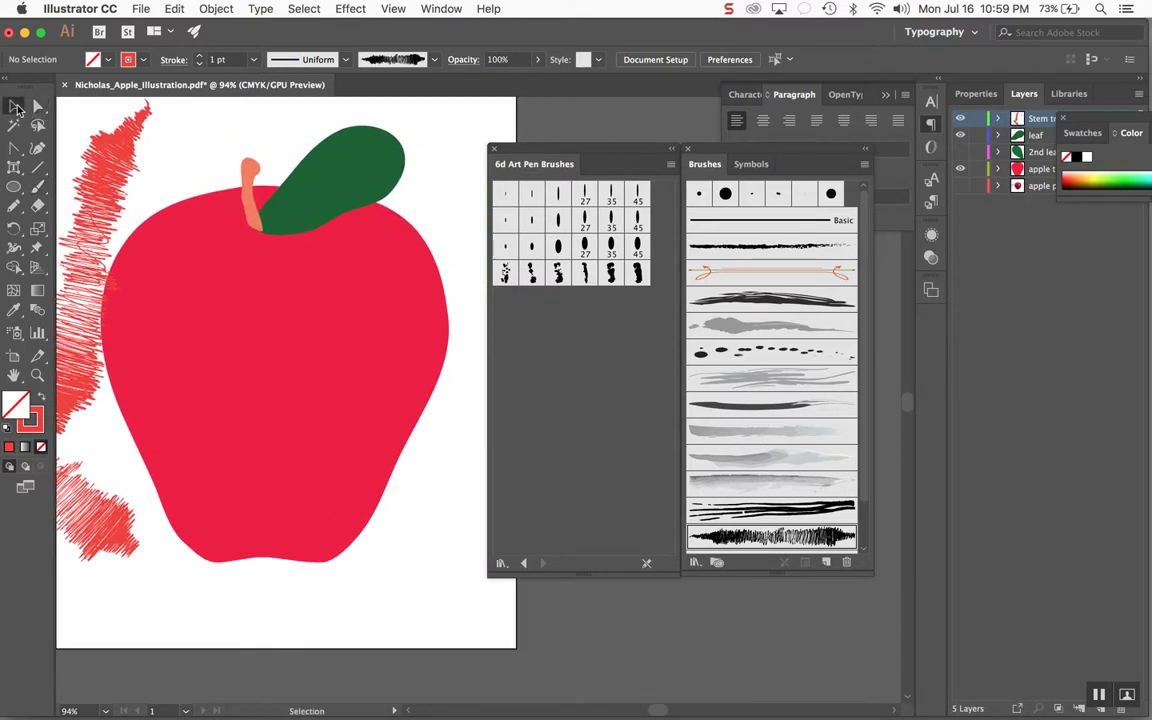
pyautogui.click(366, 360)
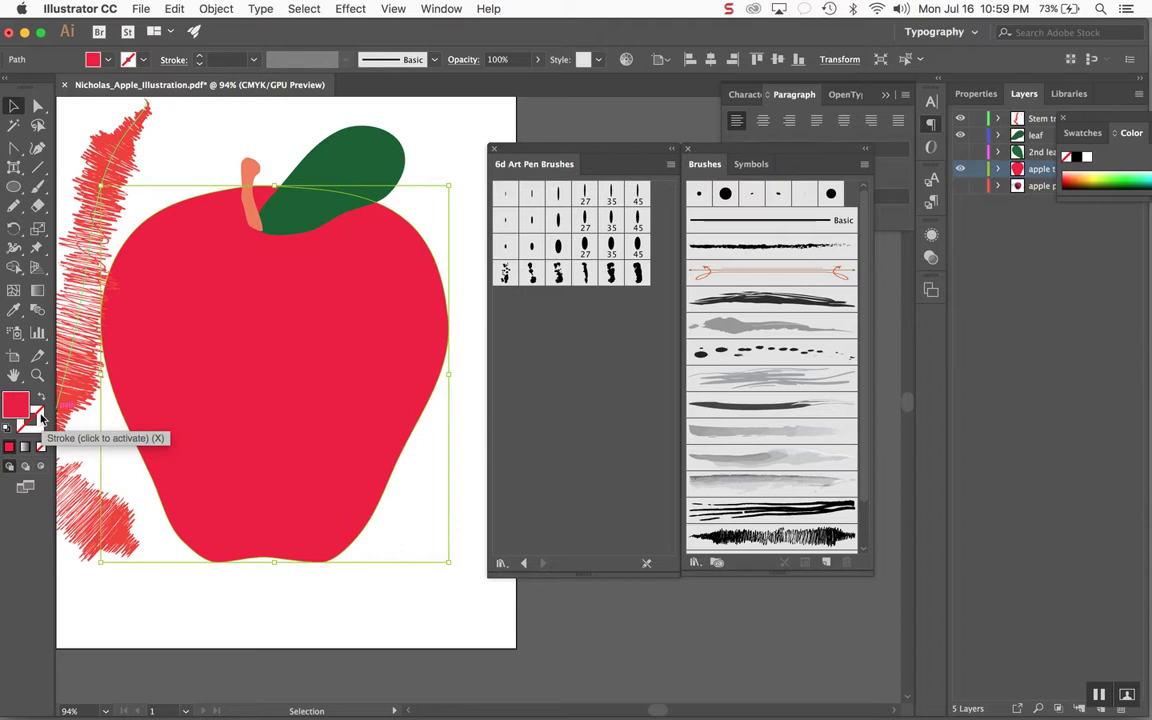
pyautogui.click(40, 418)
pyautogui.doubleClick(40, 418)
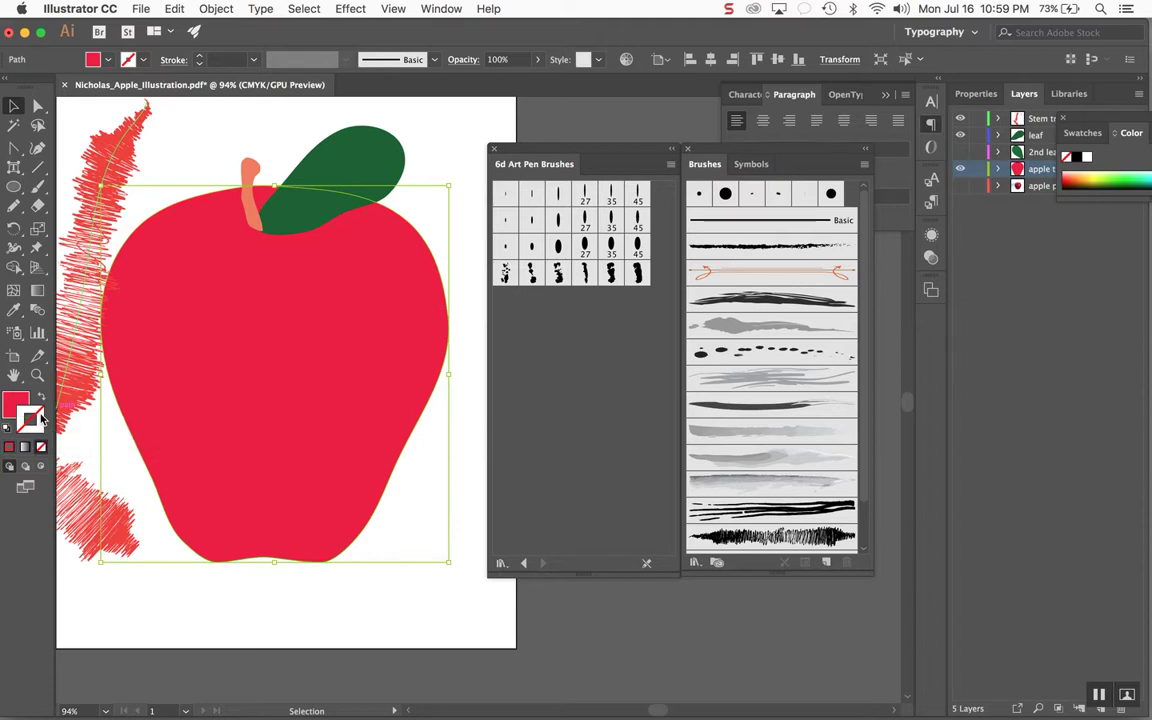
pyautogui.click(624, 335)
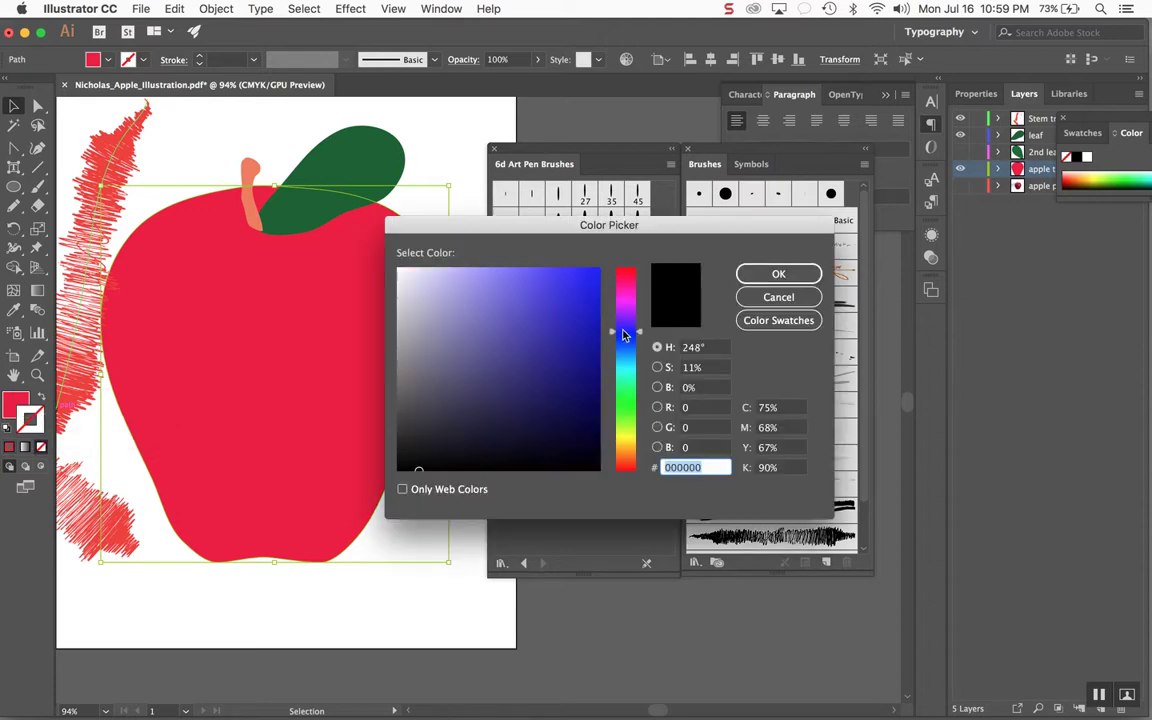
pyautogui.click(778, 273)
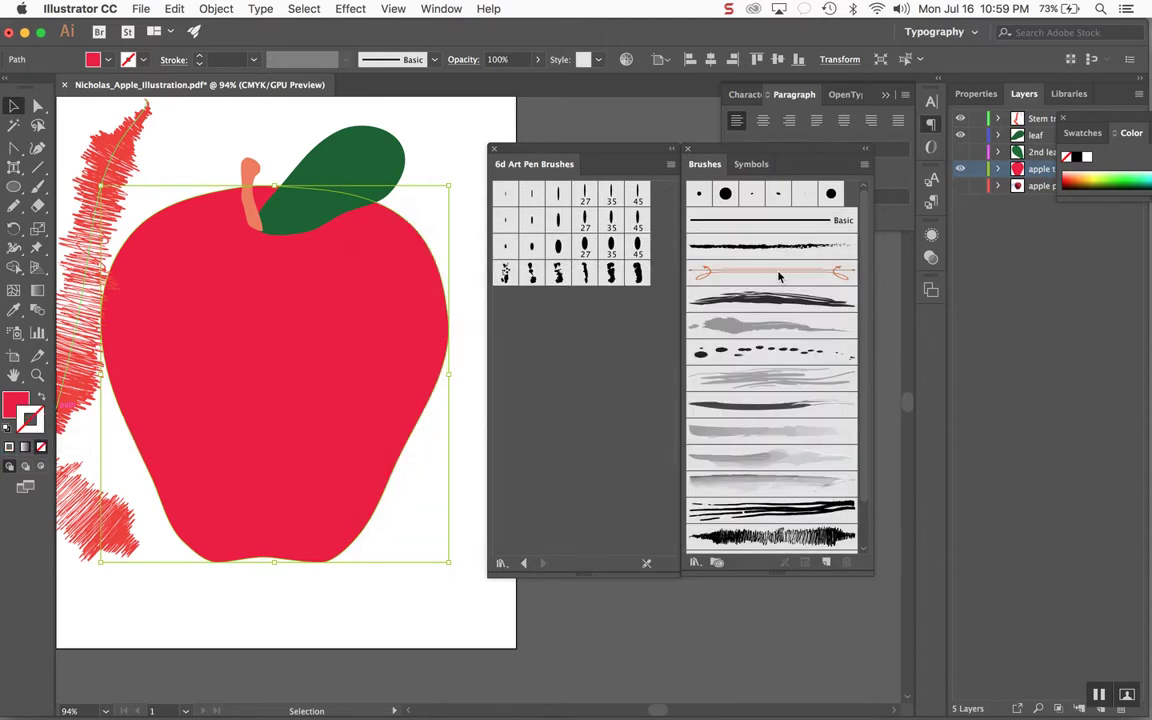
# Reselect the apple body and set its stroke to the CMYK Blue swatch
pyautogui.click(465, 350)
pyautogui.click(420, 345)
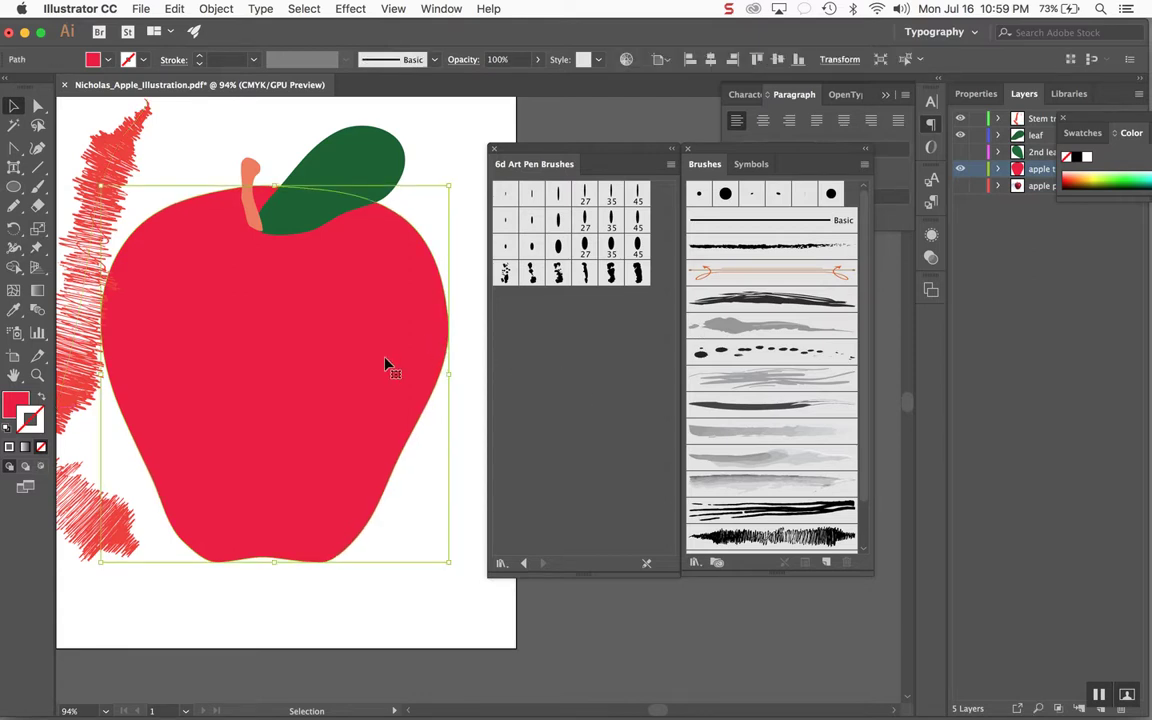
pyautogui.doubleClick(34, 421)
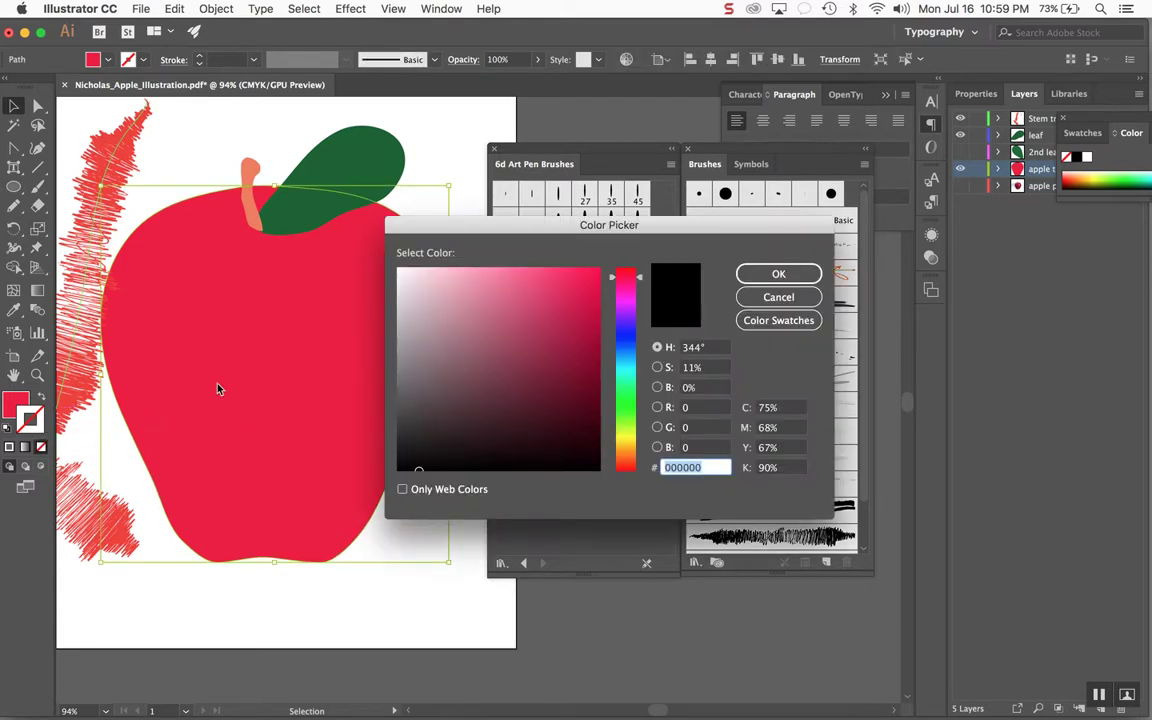
pyautogui.click(627, 335)
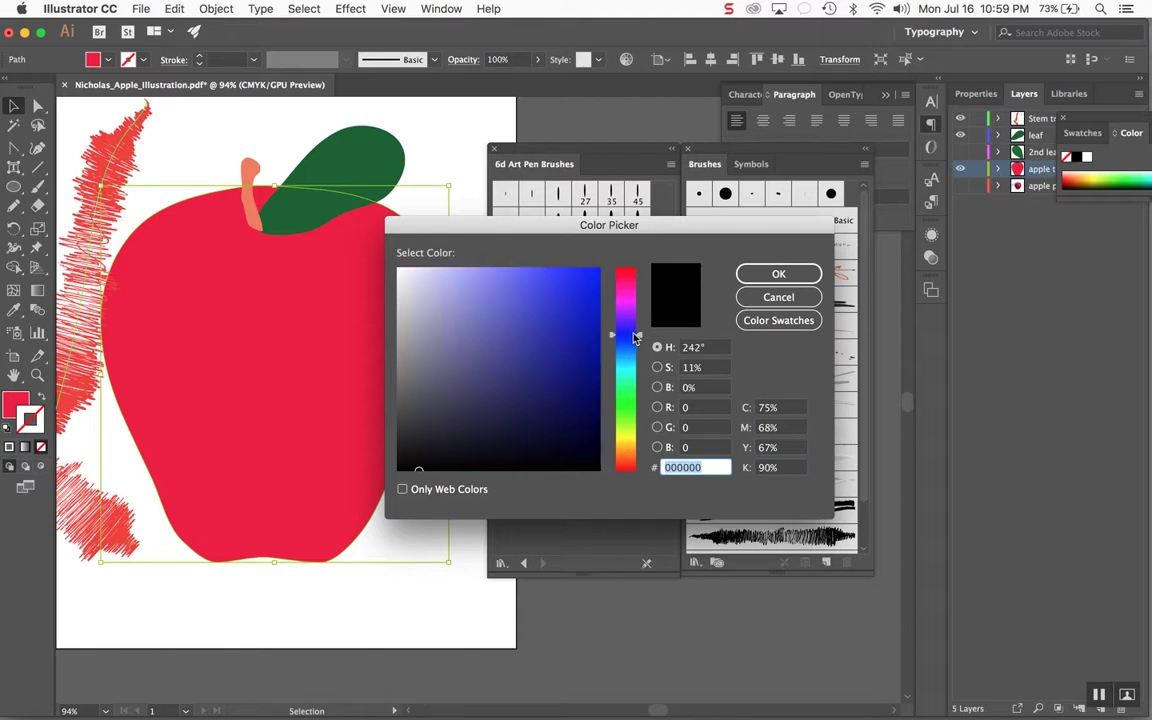
pyautogui.click(775, 275)
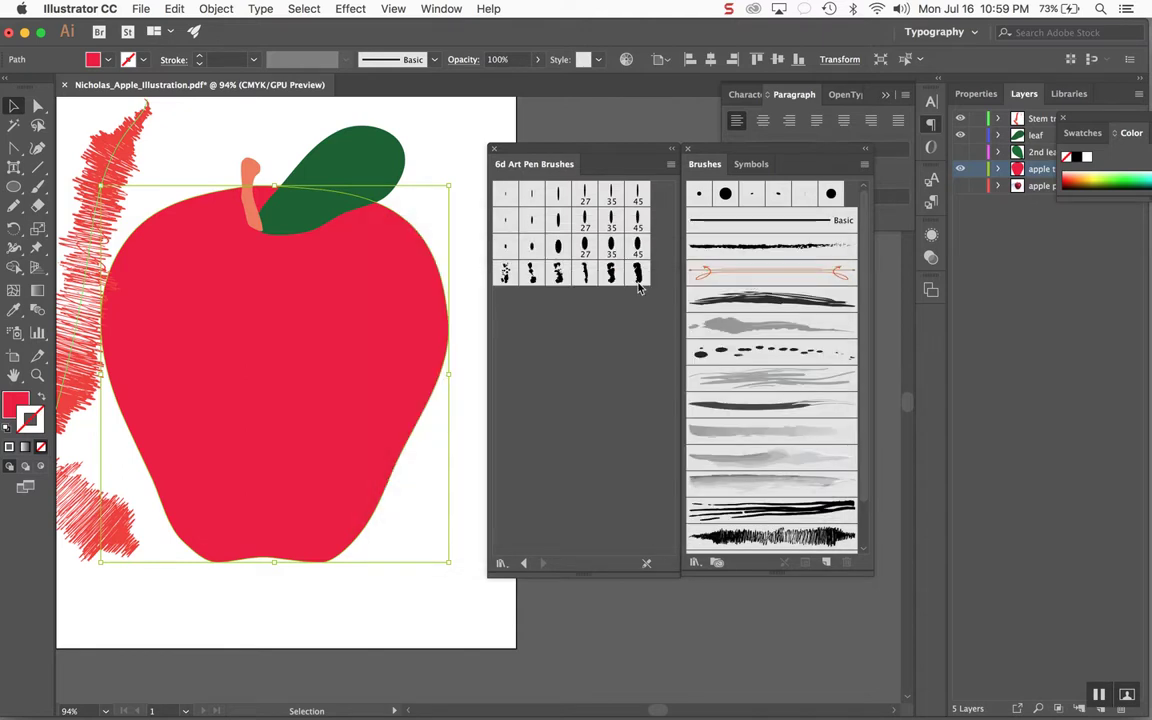
pyautogui.click(129, 60)
pyautogui.click(104, 97)
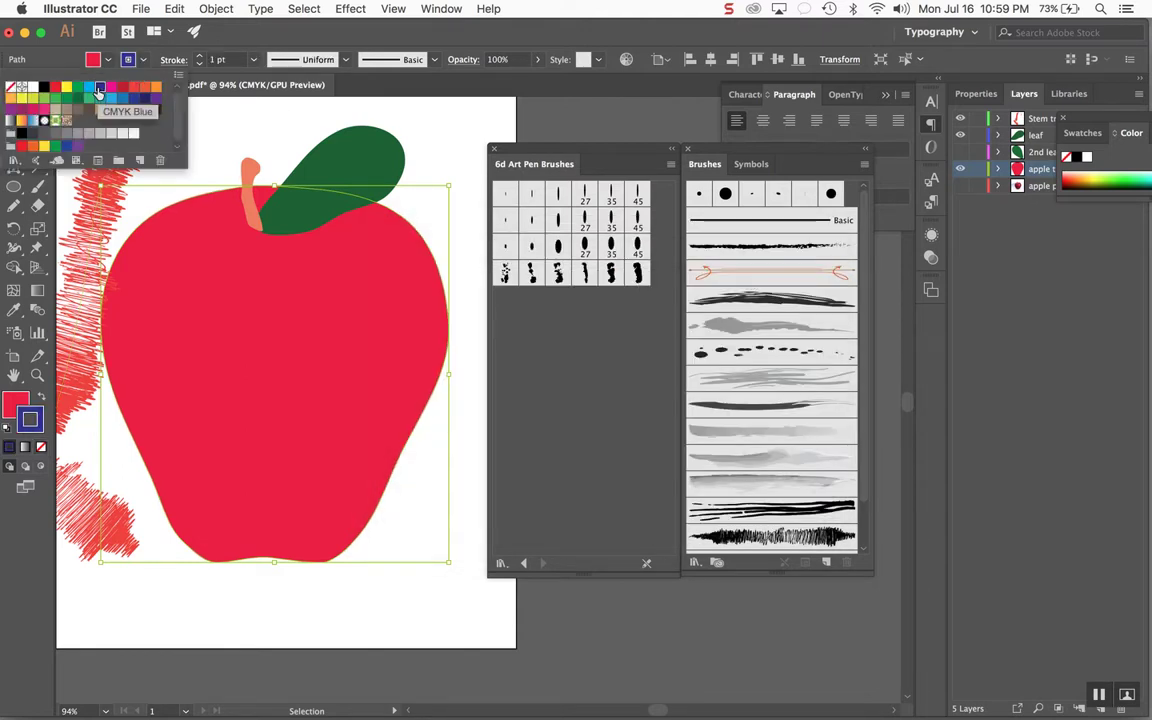
pyautogui.press('super+shift+a')
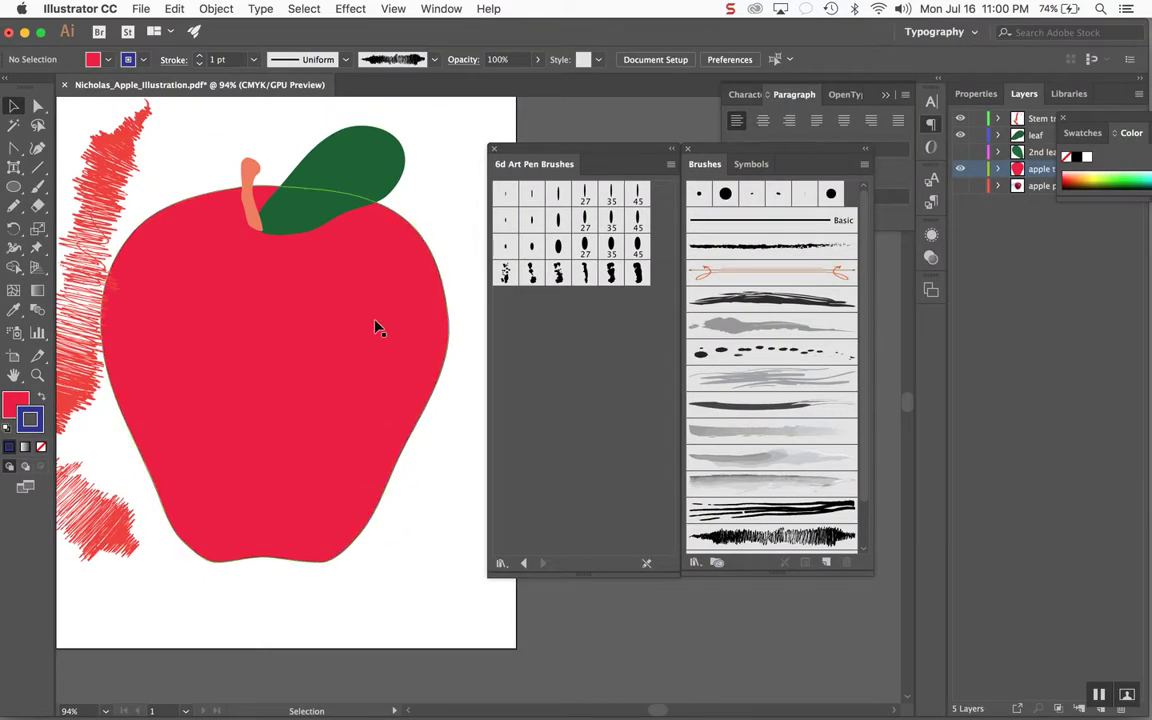
# Thicken the stroke weight of the apple's blue outline
pyautogui.click(425, 458)
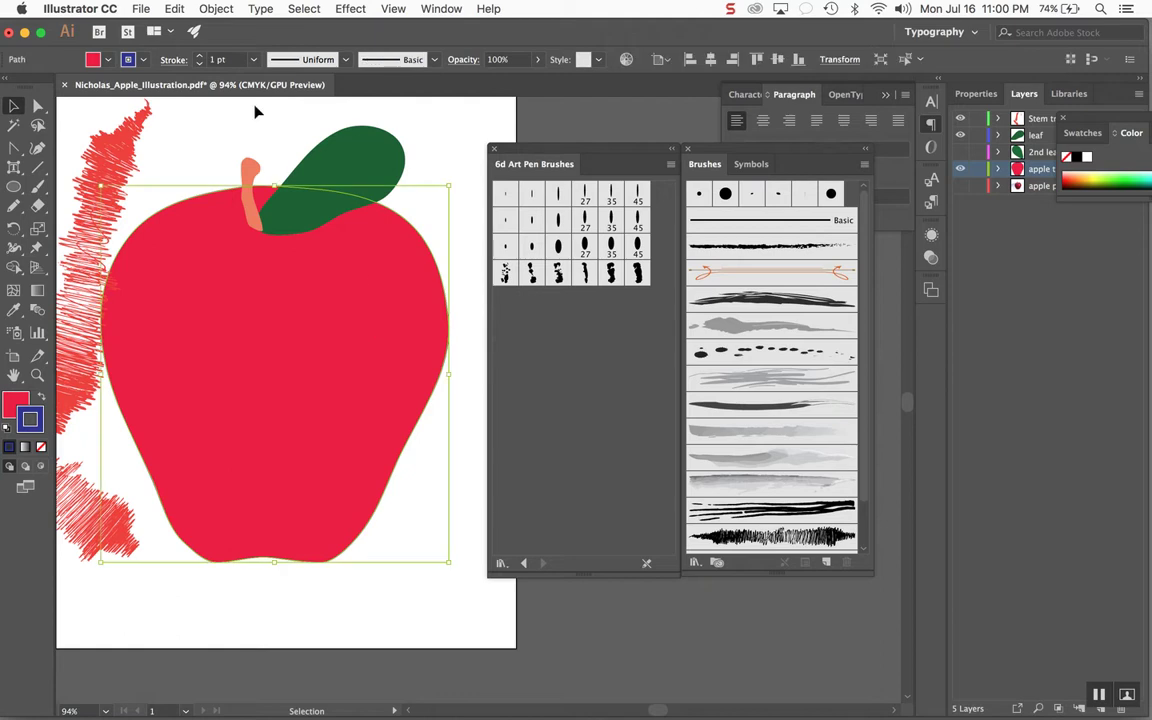
pyautogui.moveTo(203, 60); pyautogui.dragTo(201, 60)
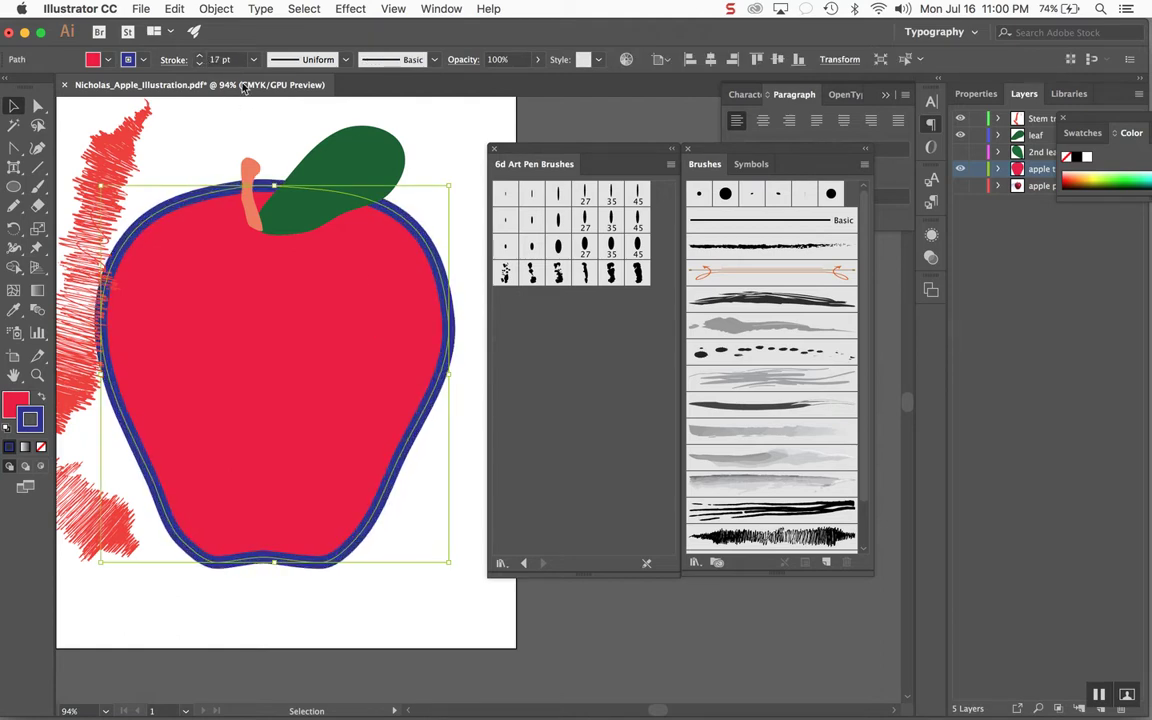
pyautogui.click(281, 131)
# Try charcoal, splatter, Marker - Smooth and watercolour brushes on the apple's outline
pyautogui.click(366, 281)
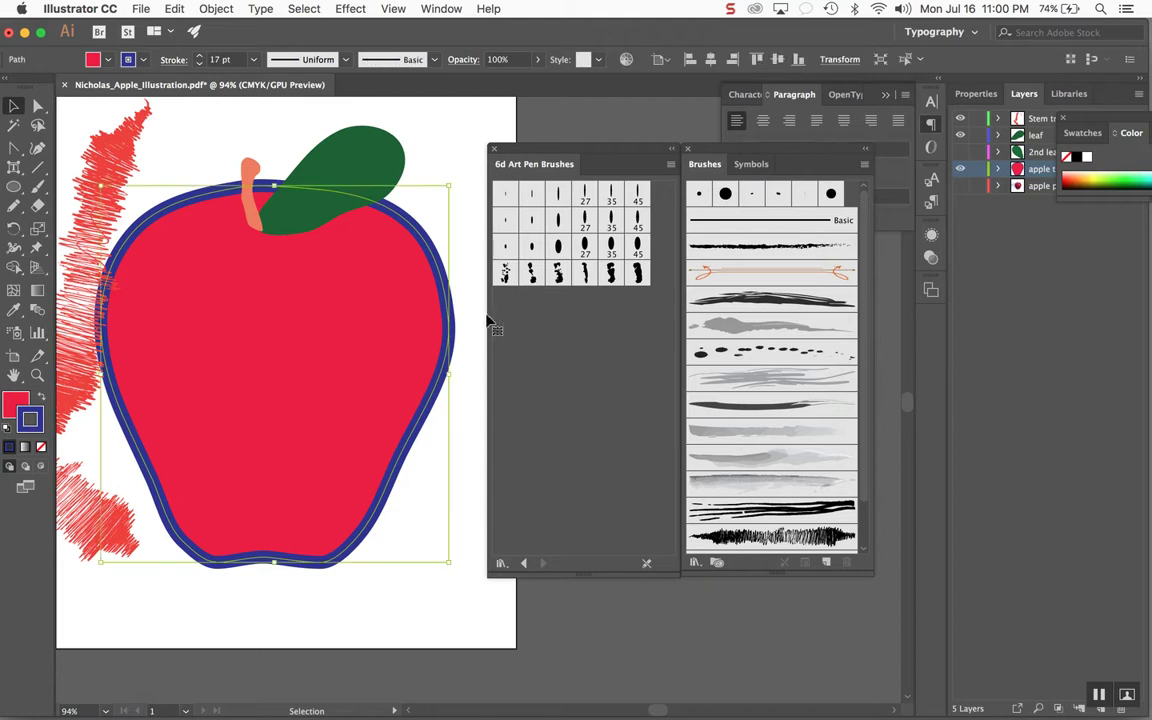
pyautogui.click(735, 299)
pyautogui.click(744, 356)
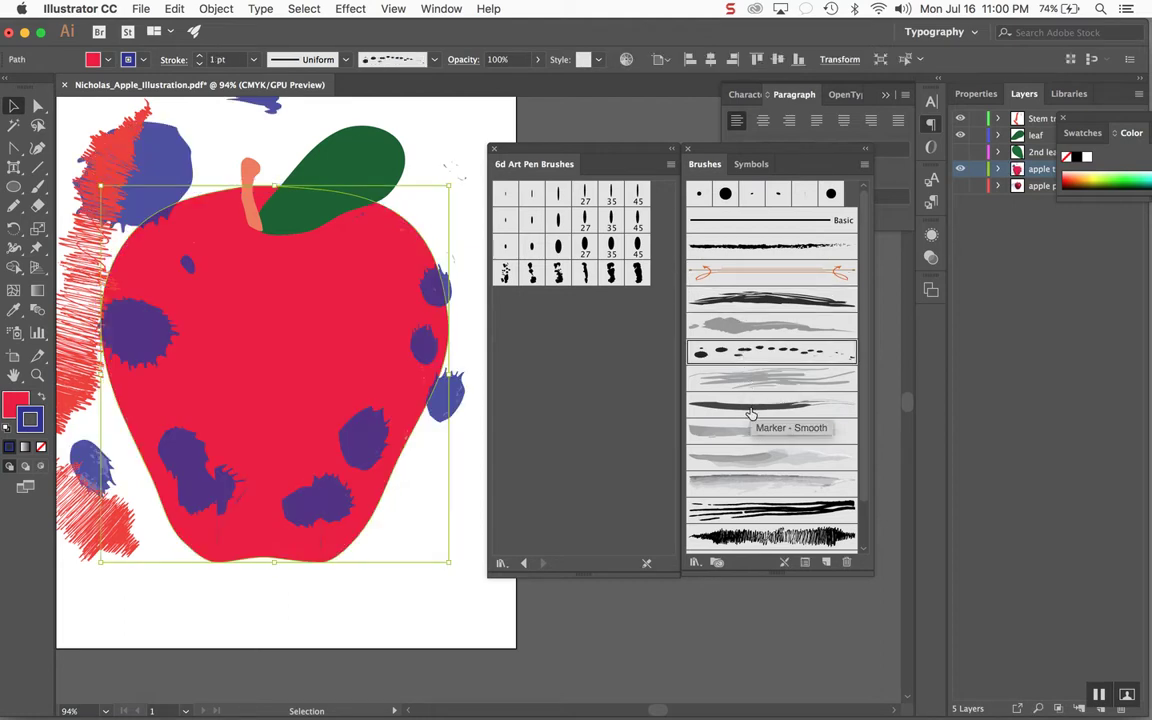
pyautogui.click(751, 414)
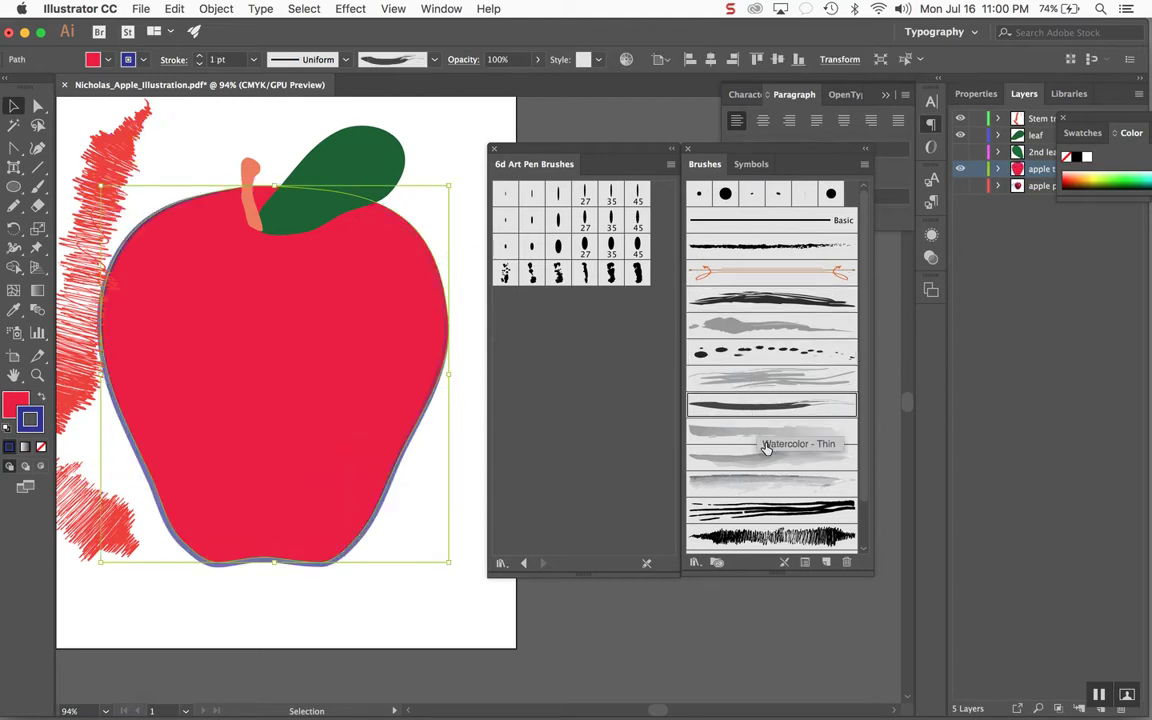
pyautogui.click(758, 432)
pyautogui.click(788, 360)
pyautogui.click(783, 405)
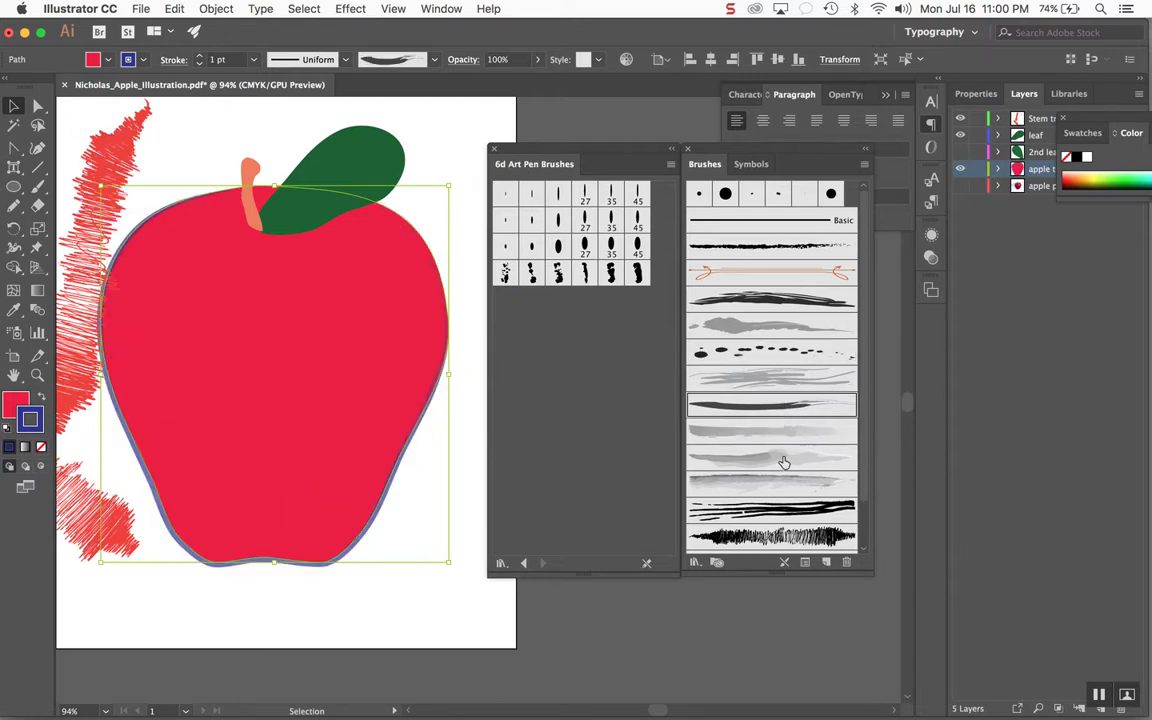
pyautogui.click(781, 484)
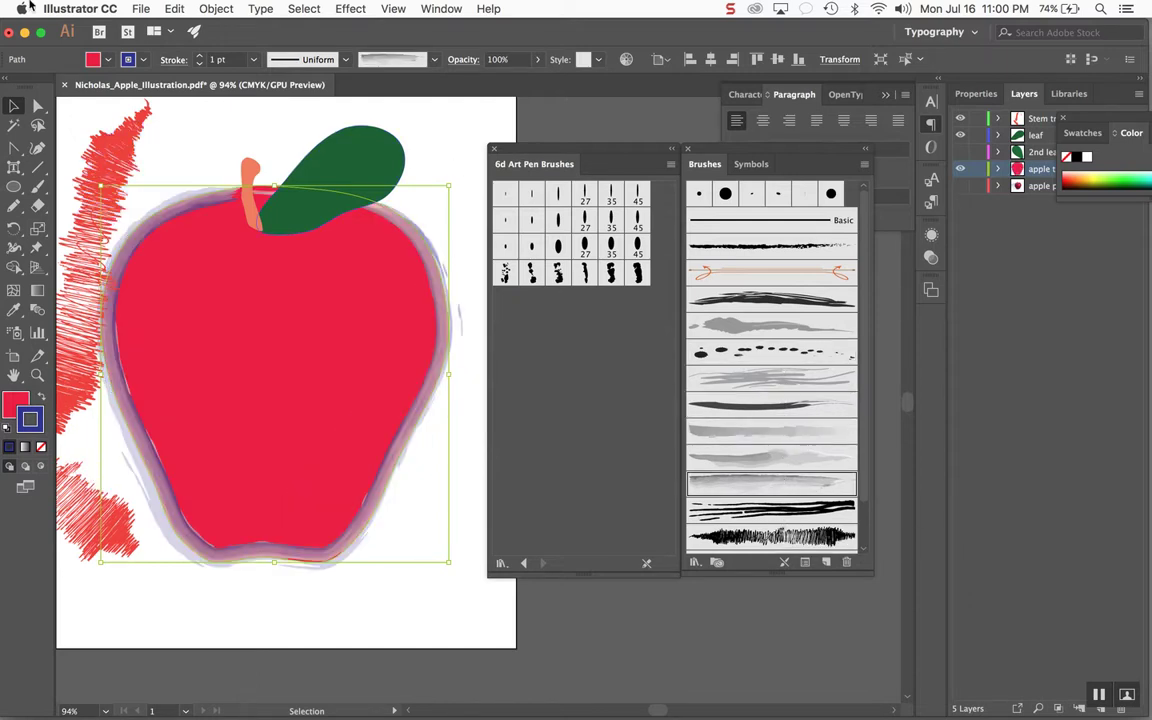
# Turn the outline red and try the 6.00 and hand drawn vector pack 06 brushes
pyautogui.click(130, 59)
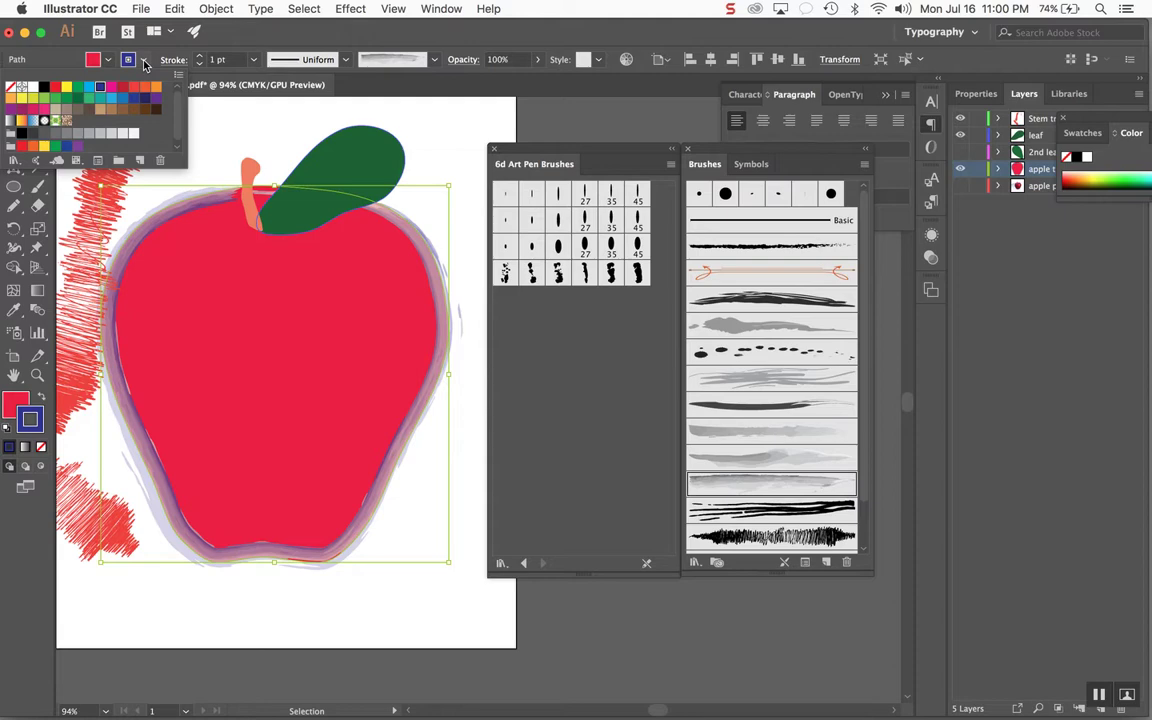
pyautogui.click(121, 89)
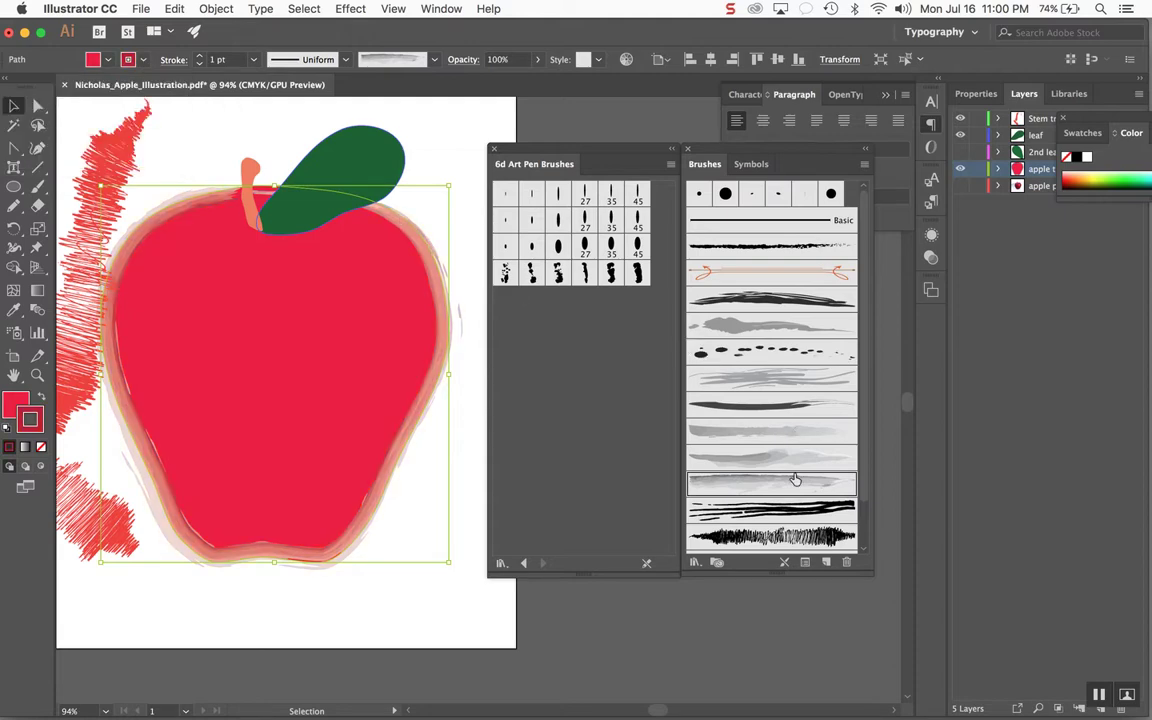
pyautogui.scroll(-3, 795, 480)
pyautogui.click(797, 510)
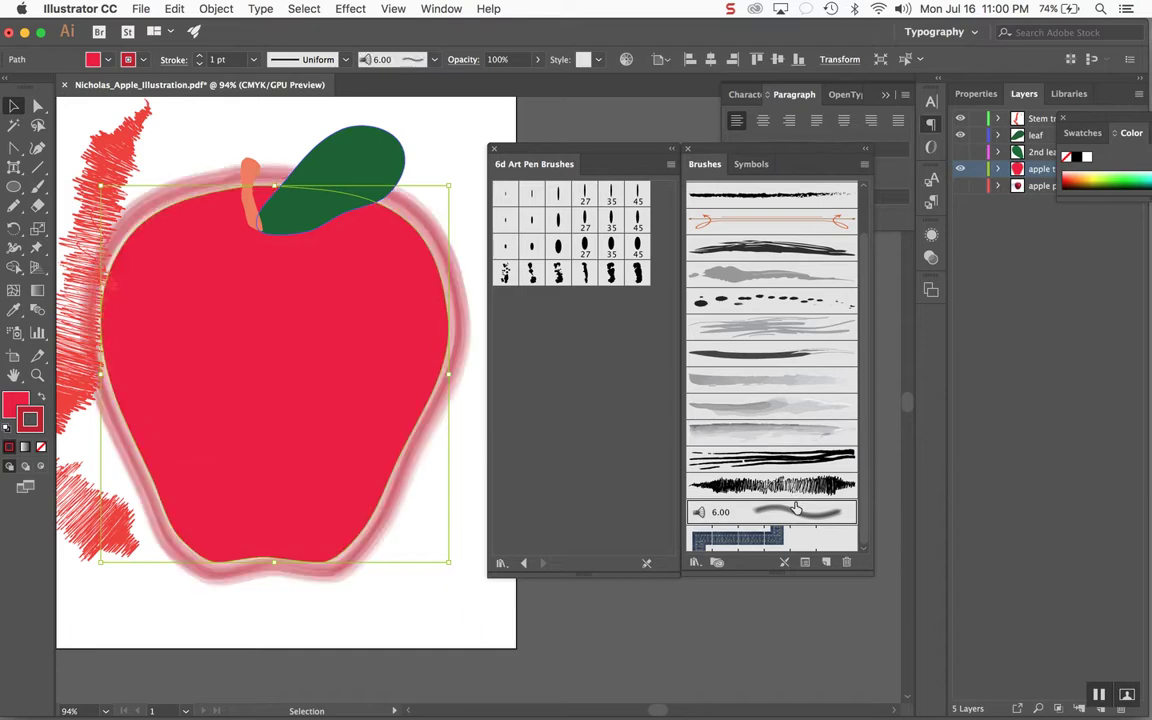
pyautogui.click(796, 496)
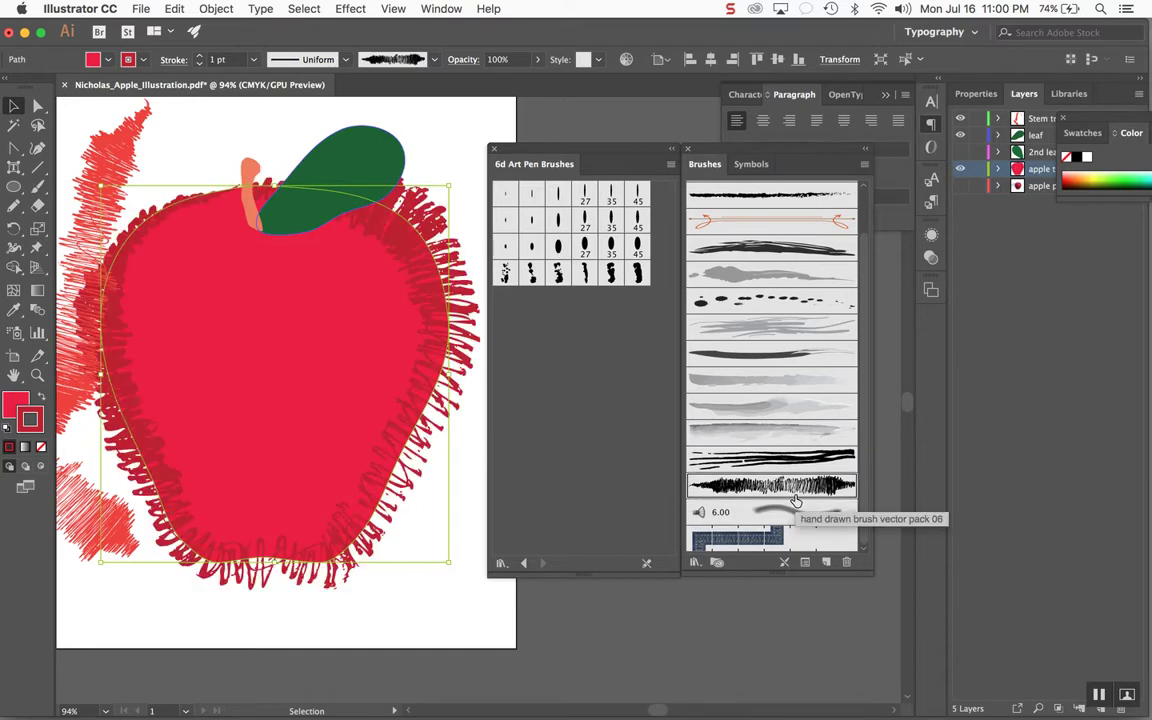
# Close the 6d Art Pen Brushes library and apply Ink Spatter 3 to the outline
pyautogui.hscroll(-3, 690, 330)
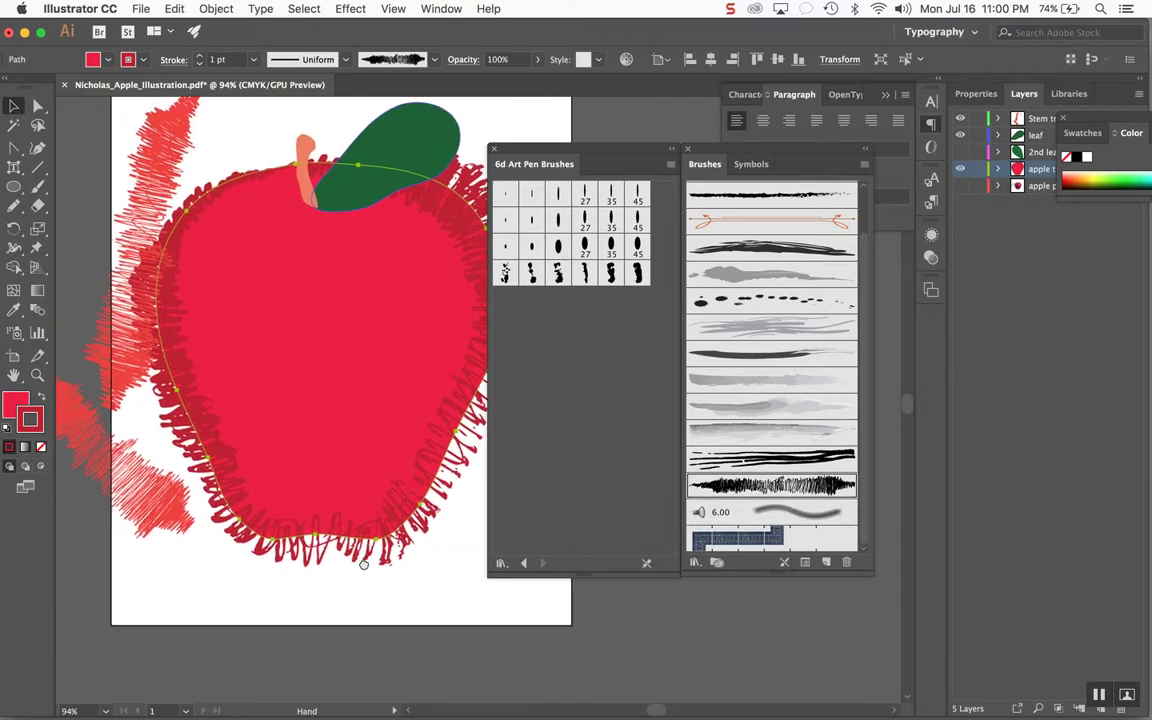
pyautogui.click(490, 149)
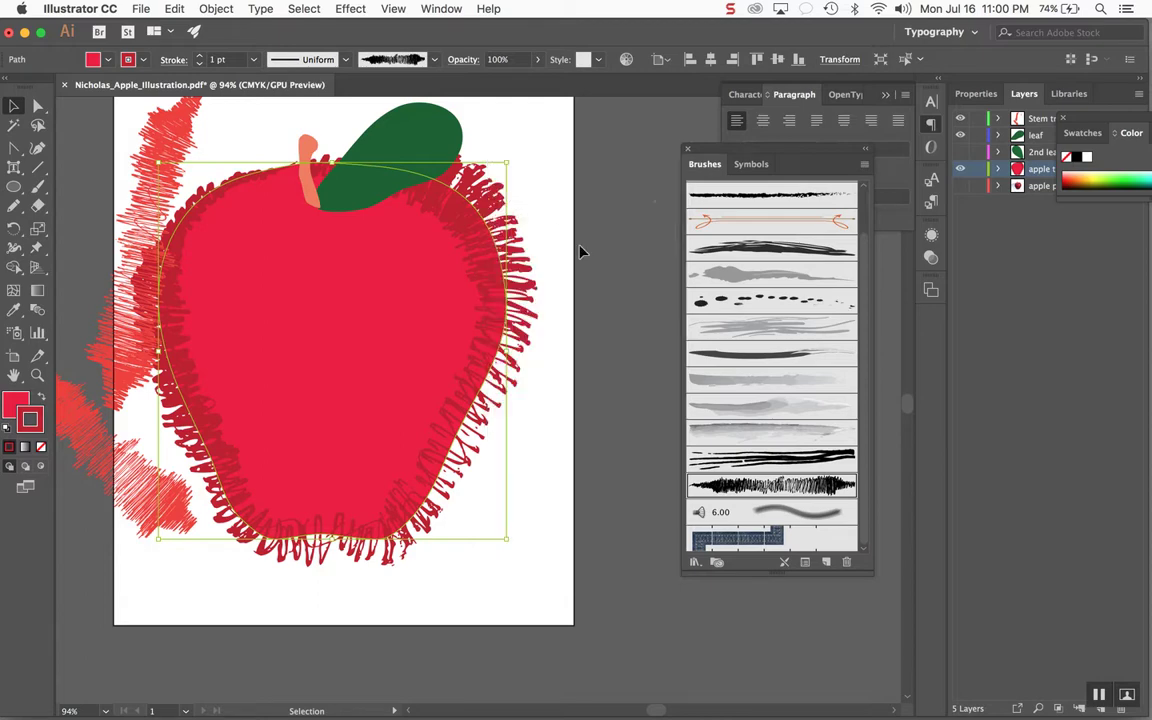
pyautogui.hscroll(-4, 548, 355)
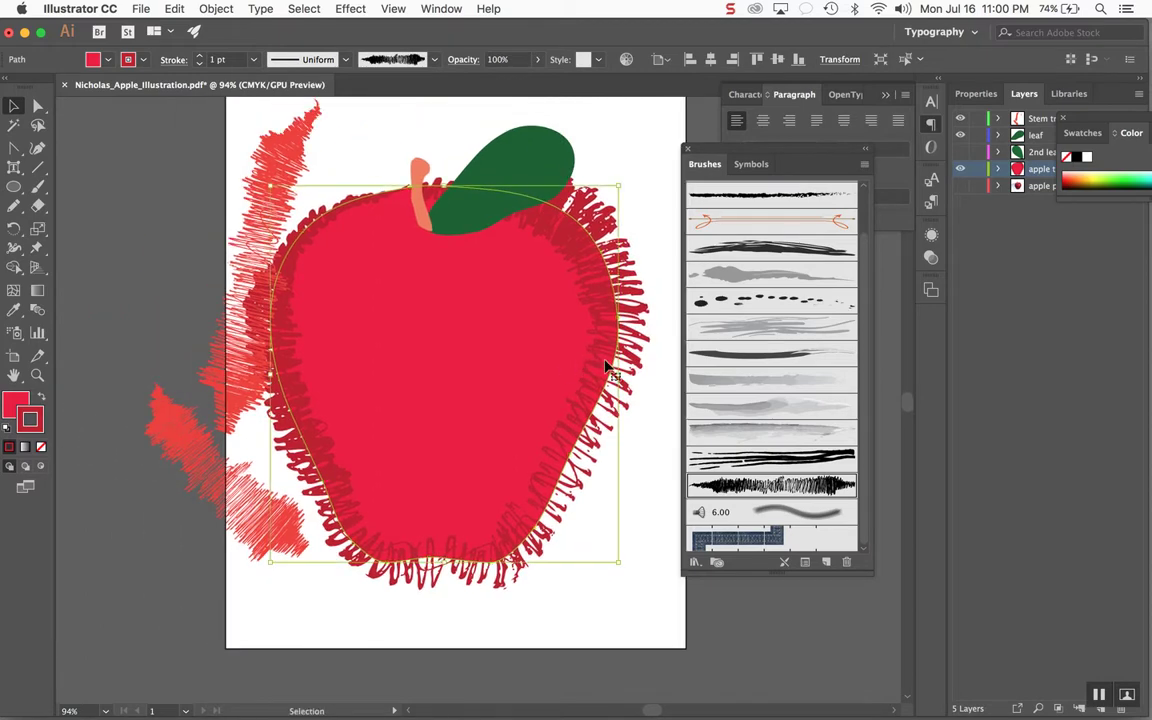
pyautogui.click(779, 303)
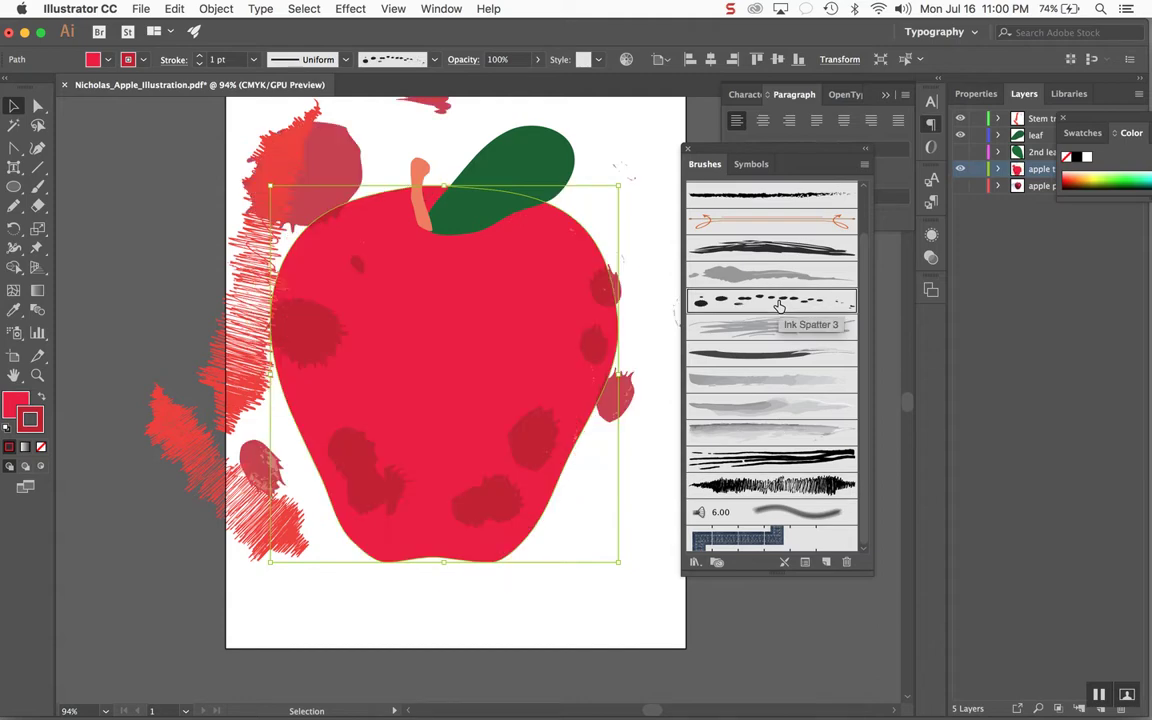
# Delete the two red scribbles left of the apple
pyautogui.click(198, 478)
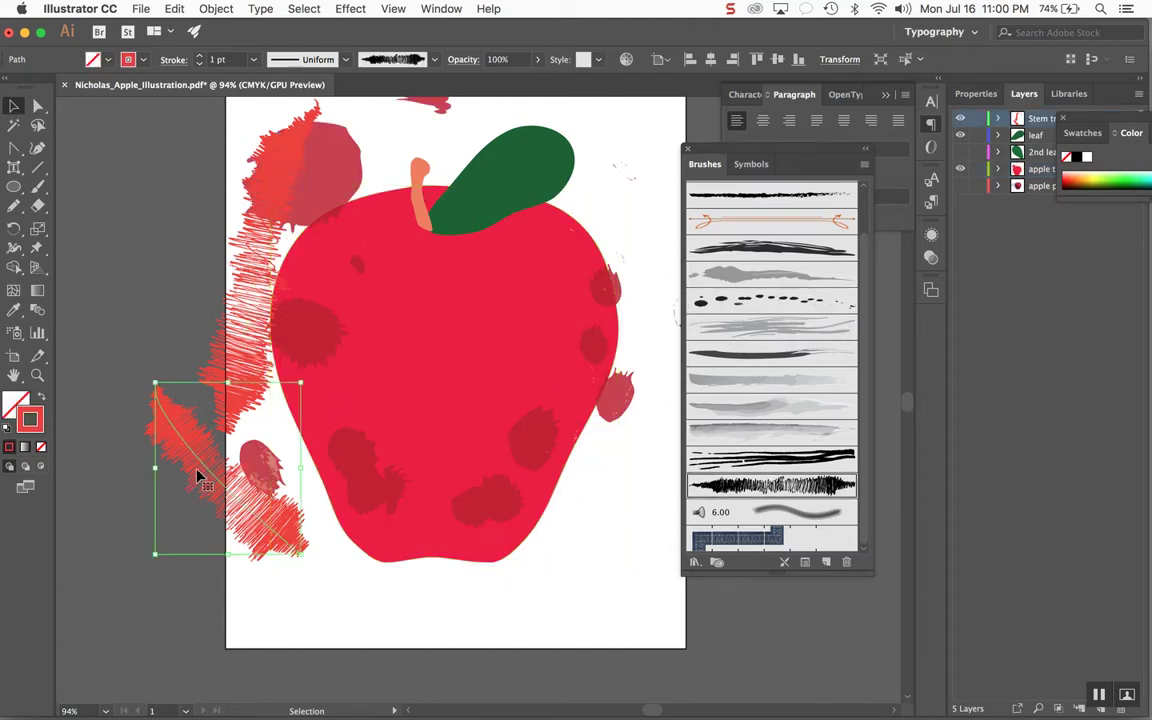
pyautogui.press('Delete')
pyautogui.click(231, 347)
pyautogui.press('Delete')
# Set the apple's brush stroke weight to 0.025 pt
pyautogui.click(395, 365)
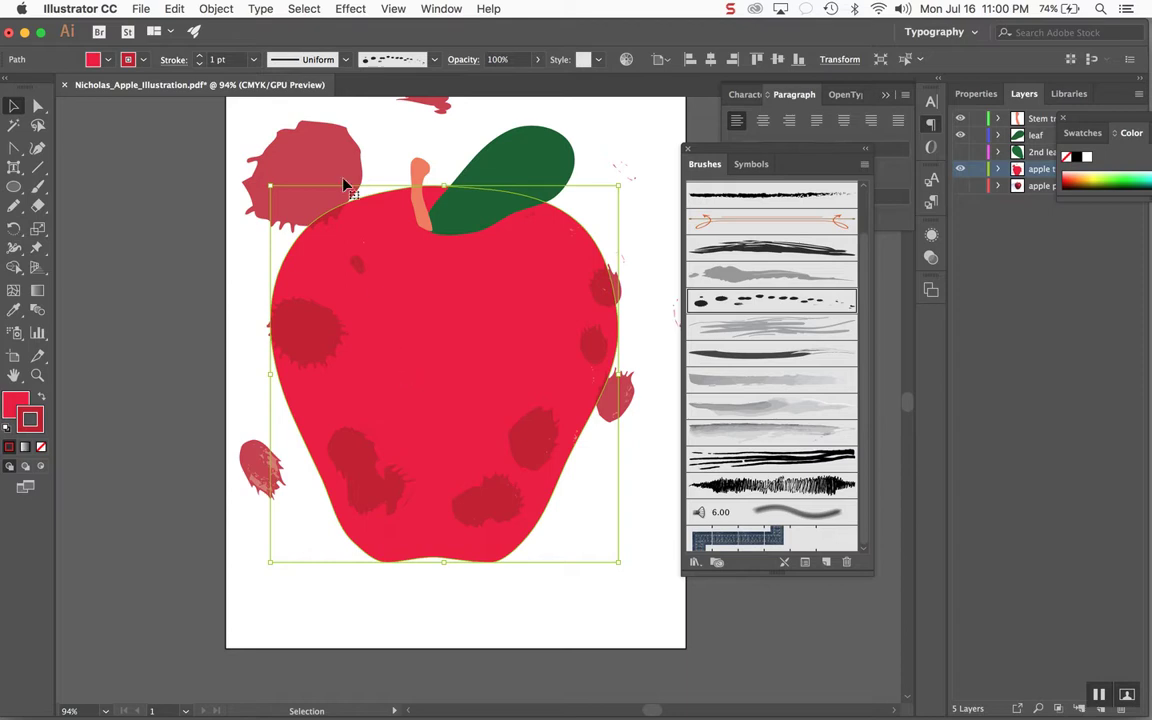
pyautogui.click(199, 64)
pyautogui.click(199, 64)
pyautogui.click(199, 64)
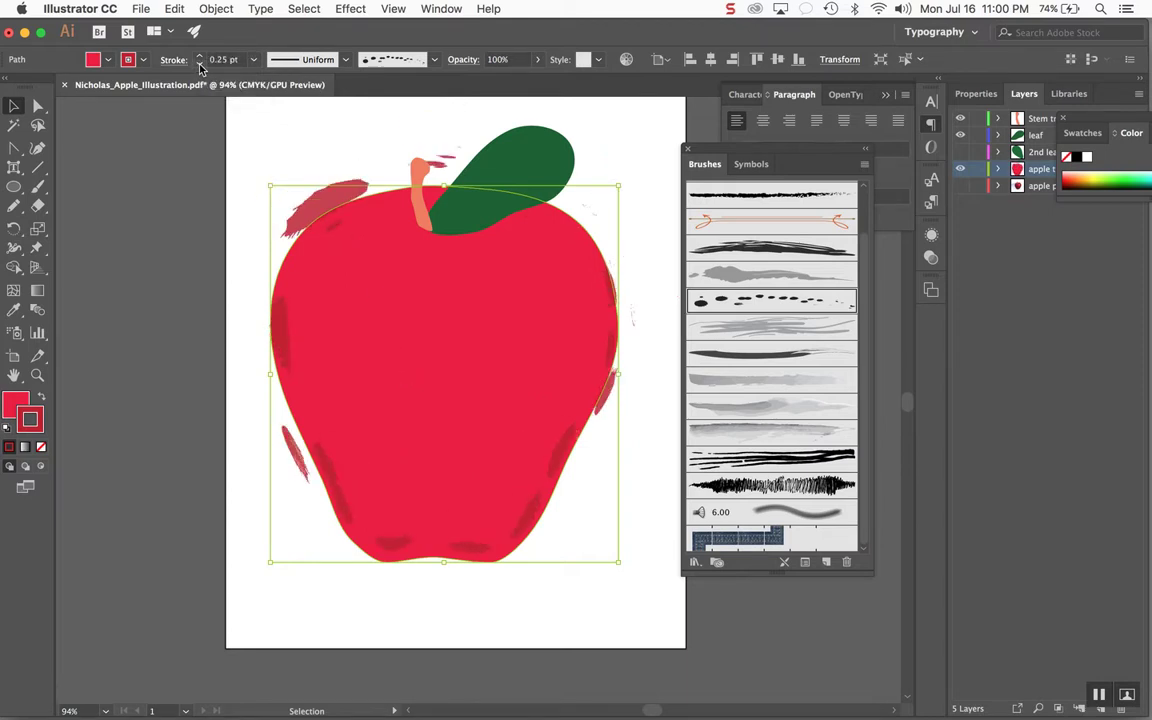
pyautogui.click(199, 64)
pyautogui.click(200, 58)
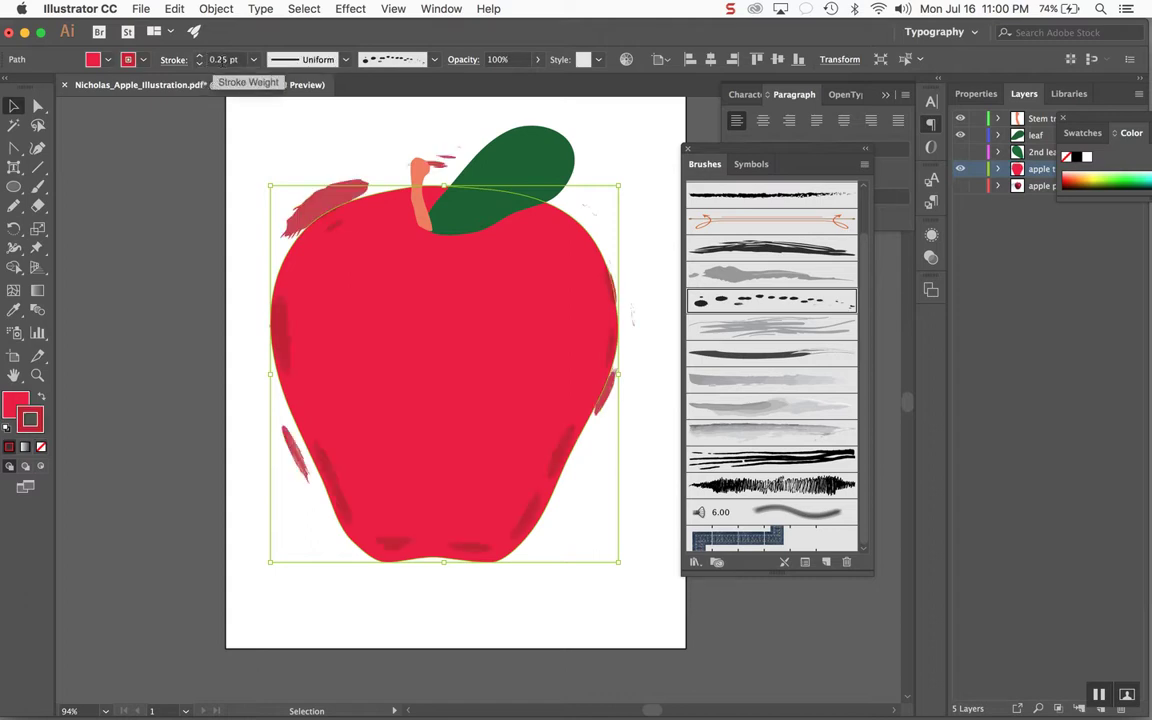
pyautogui.click(216, 59)
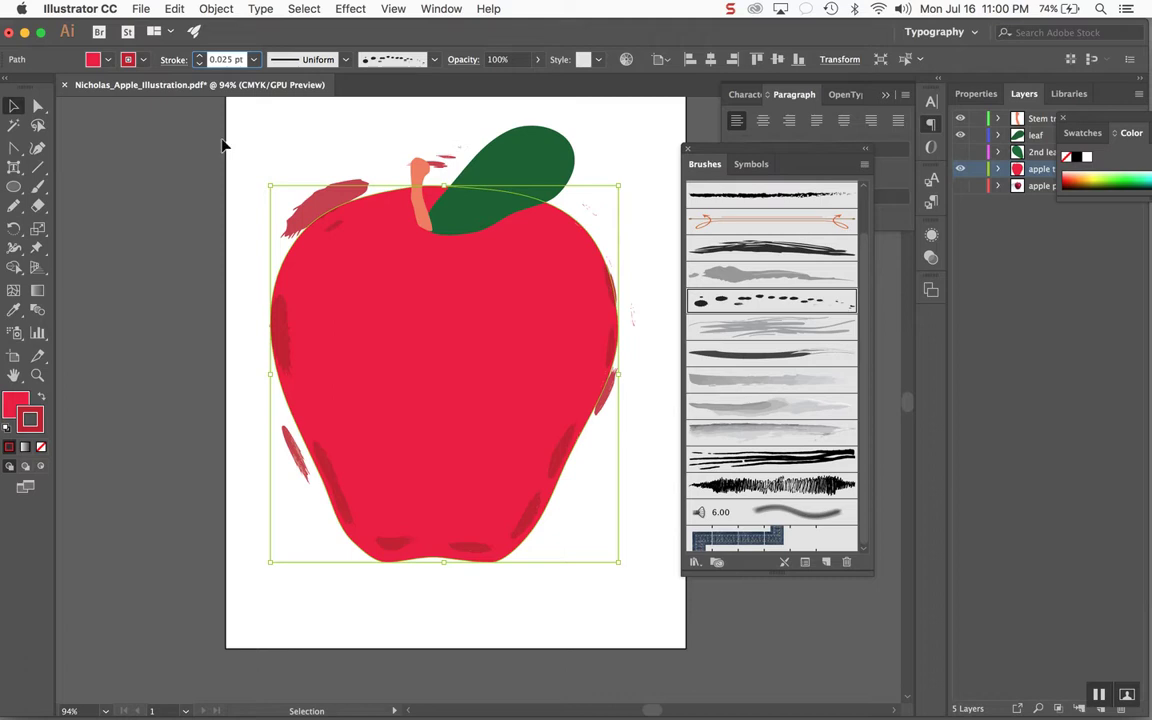
pyautogui.press('Return')
# Remove the apple body's fill, undoing an accidental move first
pyautogui.press('super+shift+a')
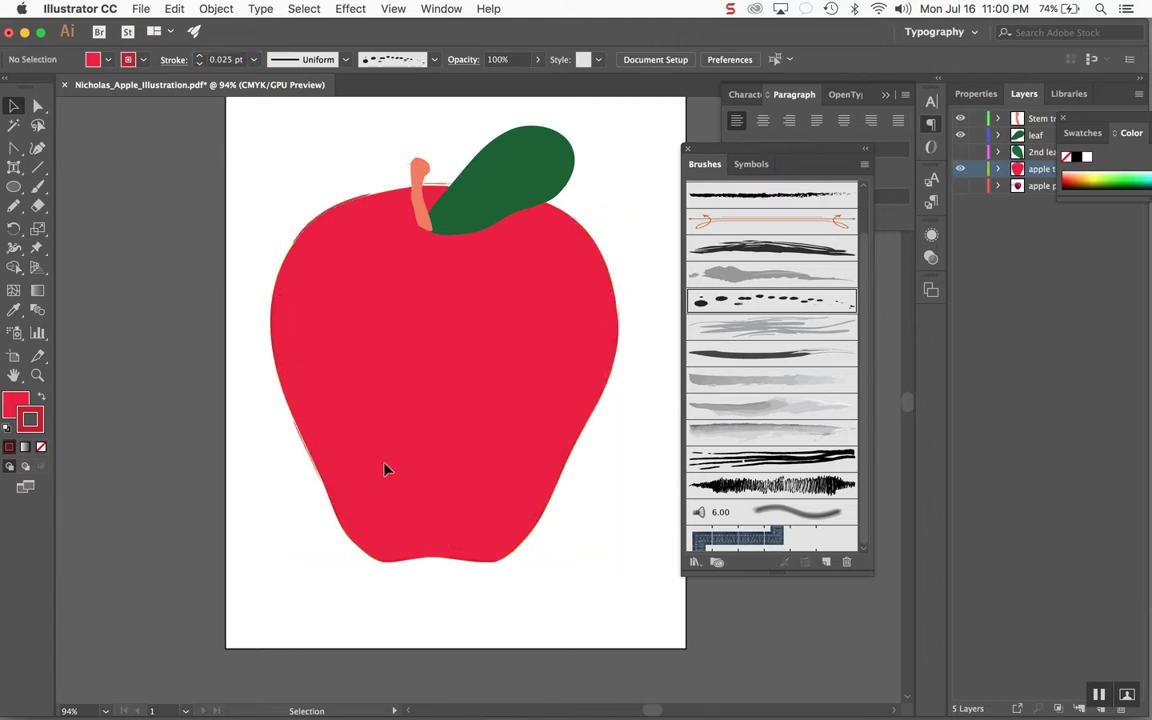
pyautogui.moveTo(419, 478); pyautogui.dragTo(378, 470)
pyautogui.press('super+z')
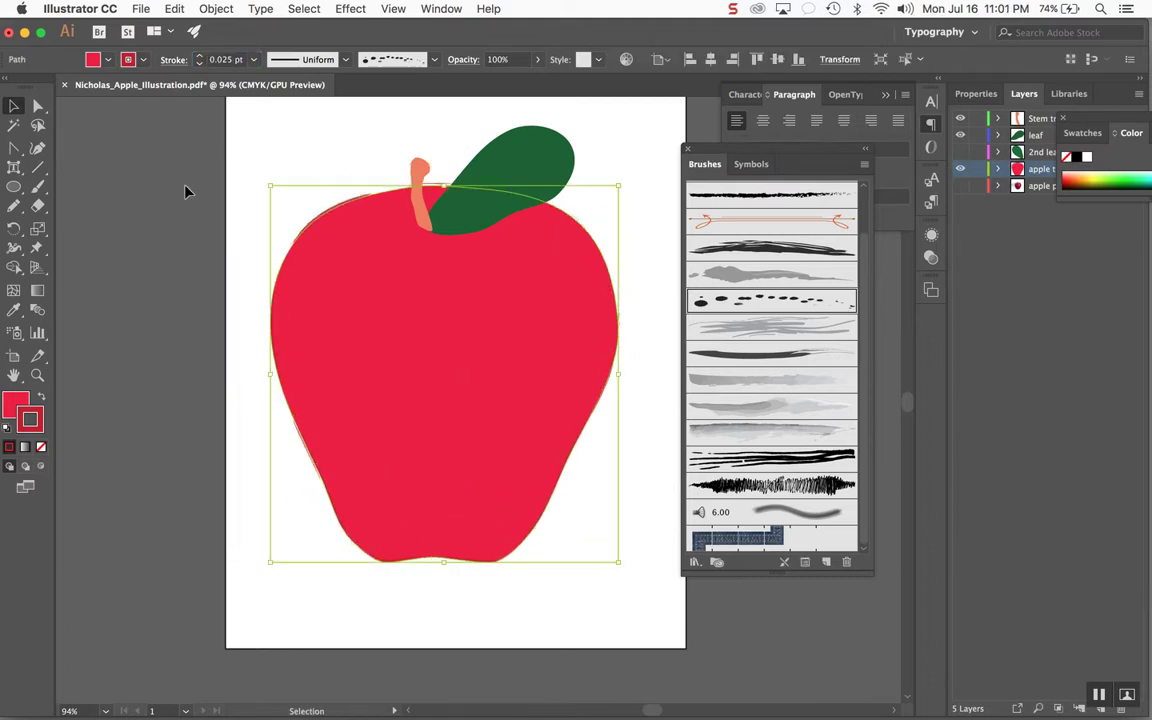
pyautogui.click(40, 451)
# Apply a soft grey wash brush to the apple outline path
pyautogui.click(438, 491)
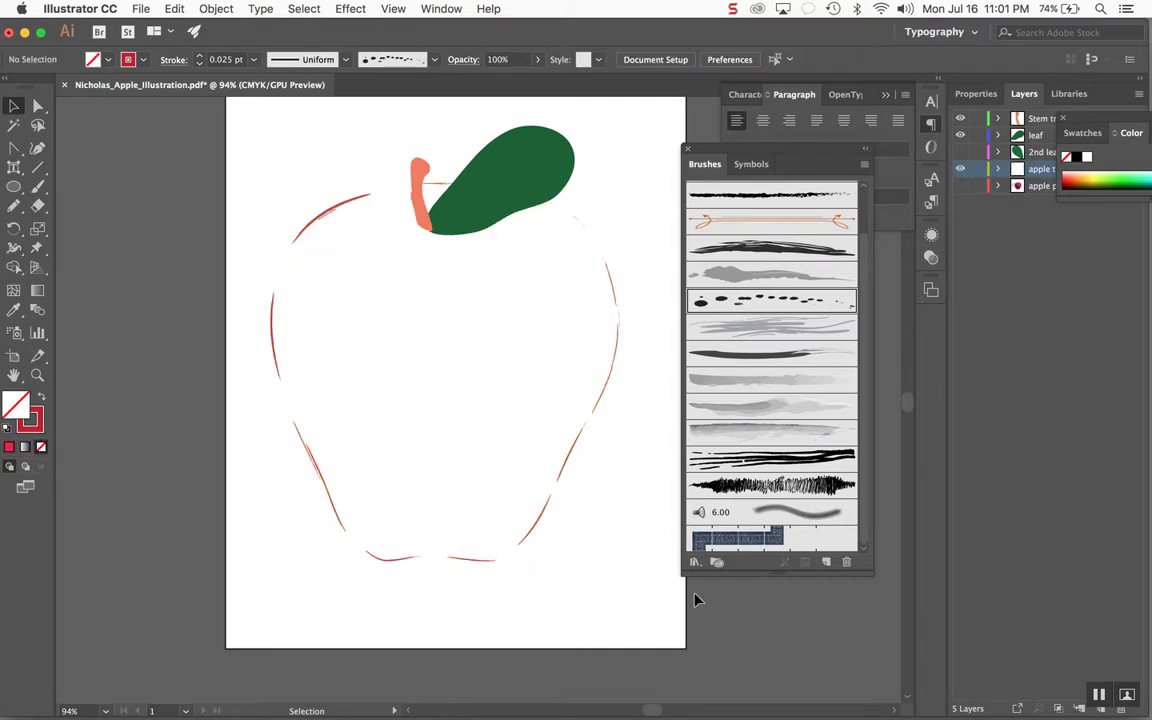
pyautogui.click(571, 470)
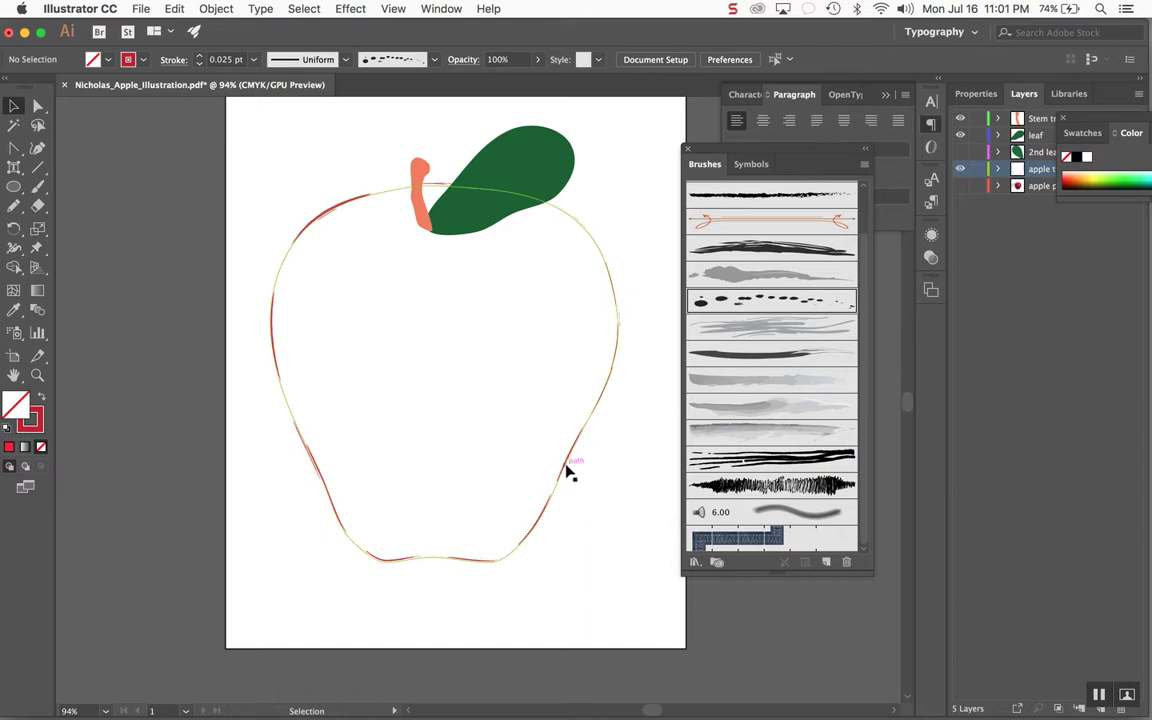
pyautogui.click(766, 332)
pyautogui.click(767, 400)
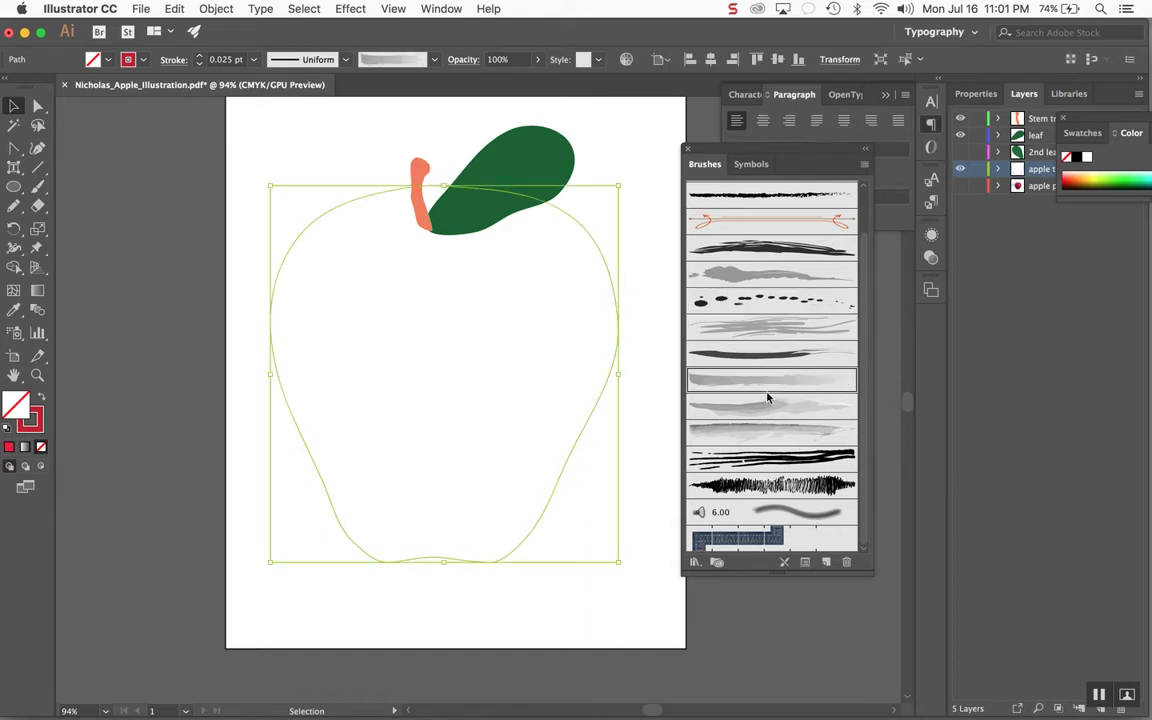
pyautogui.click(768, 435)
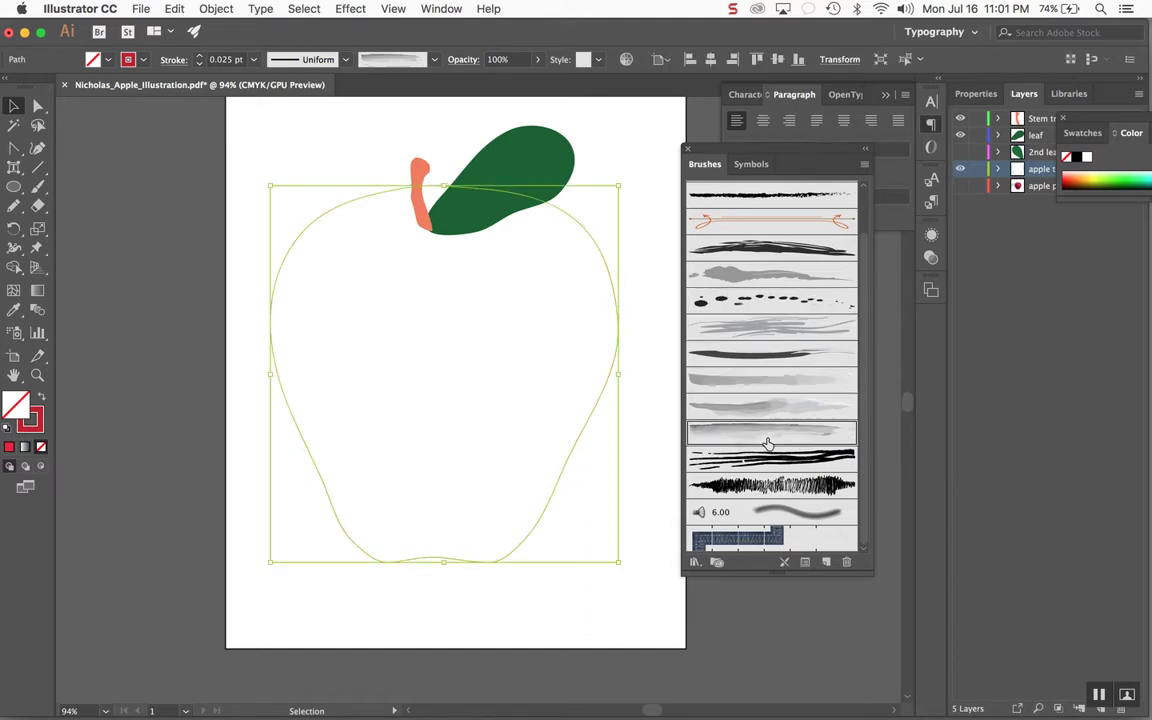
# Test stroke weights of 20, 6 and 3 pt, settling on 1 pt
pyautogui.doubleClick(220, 60)
pyautogui.write('20')
pyautogui.press('Return')
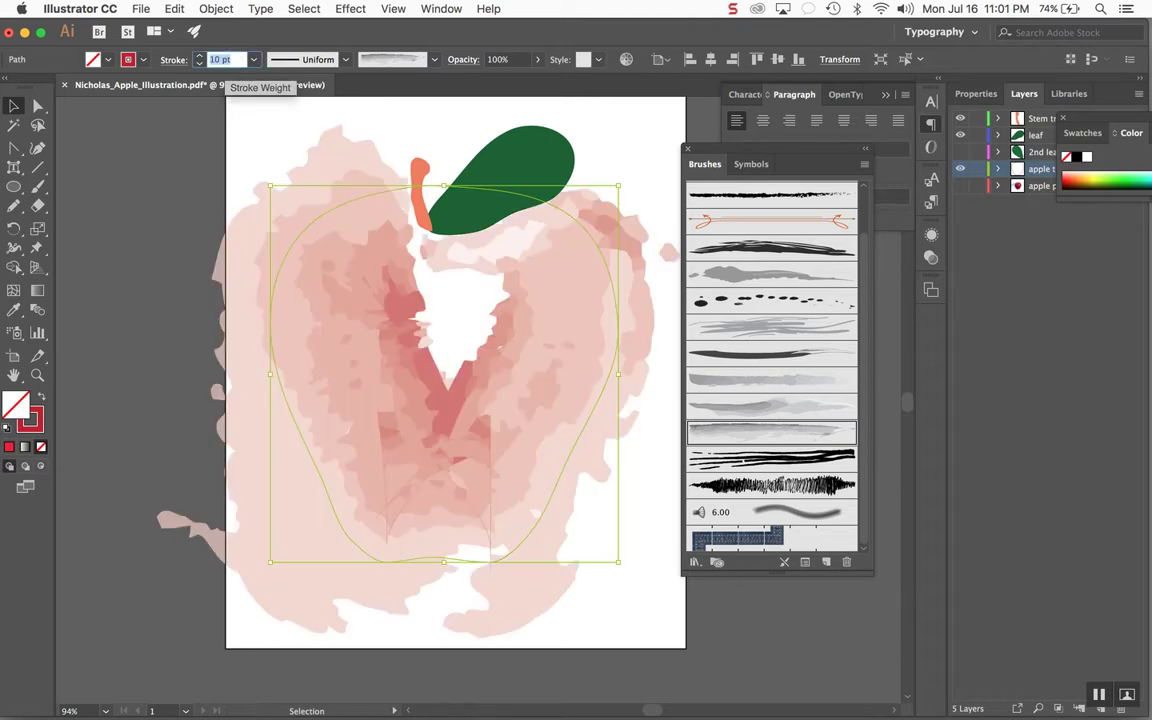
pyautogui.write('6')
pyautogui.press('Return')
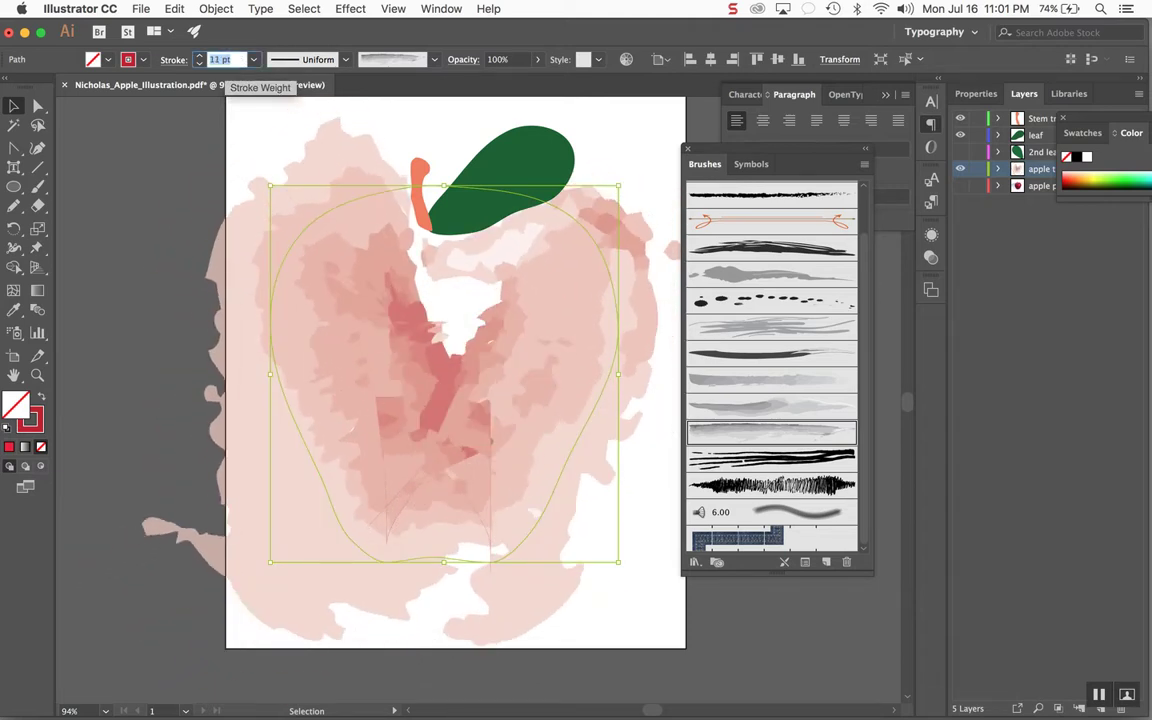
pyautogui.write('3')
pyautogui.press('Return')
pyautogui.write('1')
pyautogui.press('Return')
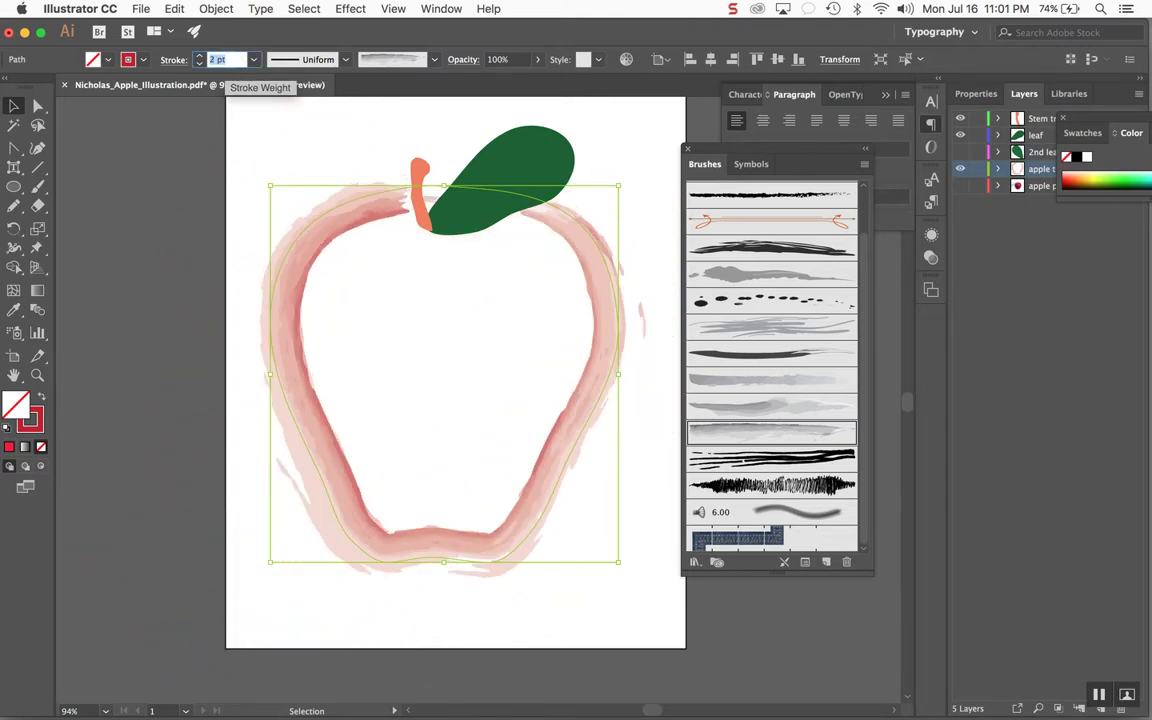
pyautogui.click(441, 8)
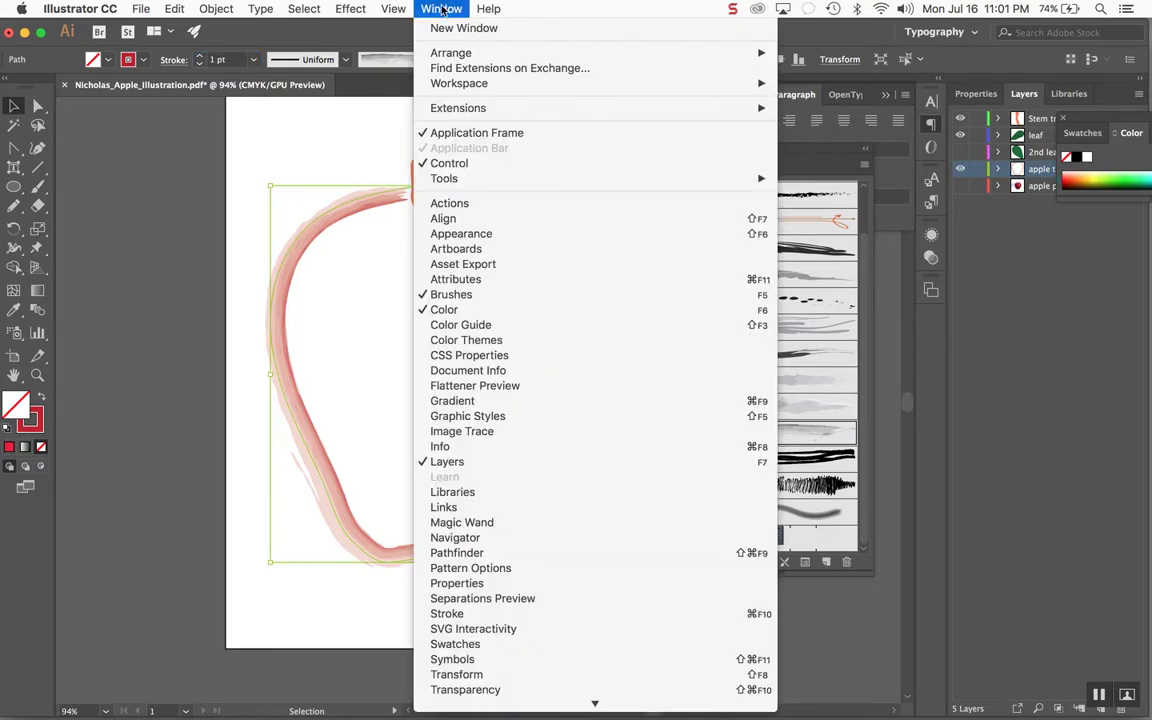
# Open the Stroke panel and float it over the canvas beside the apple
pyautogui.click(476, 616)
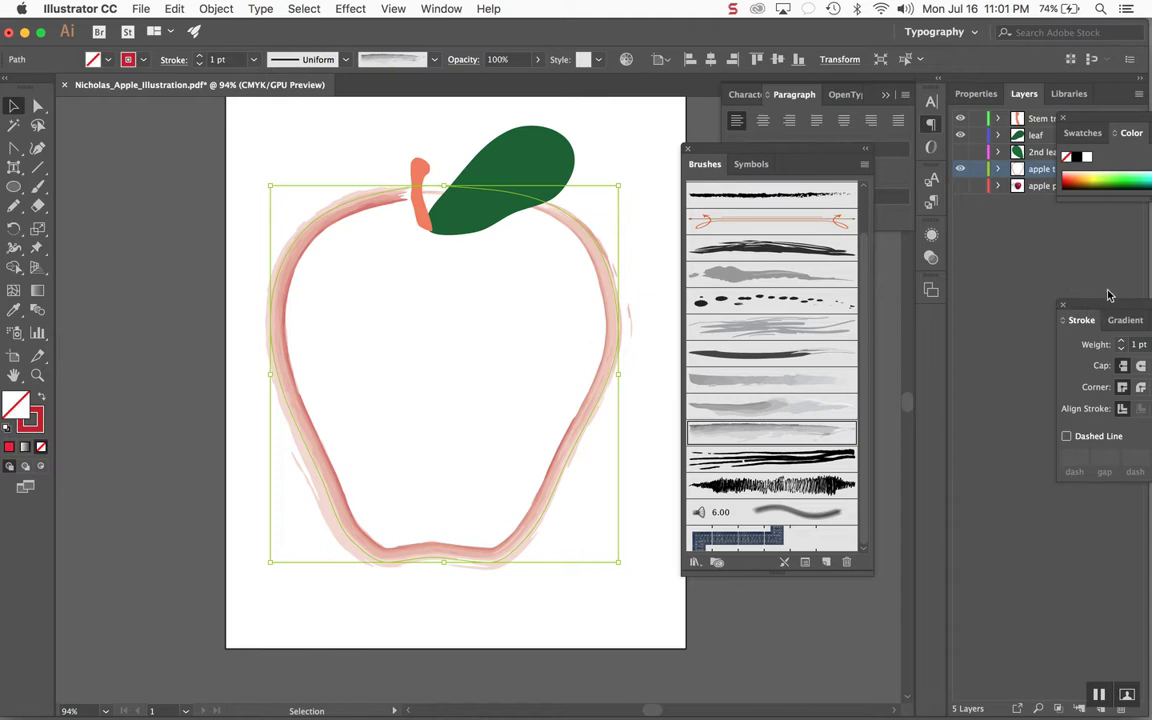
pyautogui.moveTo(1115, 309)
pyautogui.mouseDown()
pyautogui.moveTo(885, 389)
pyautogui.moveTo(448, 402)
pyautogui.moveTo(592, 331)
pyautogui.mouseUp()
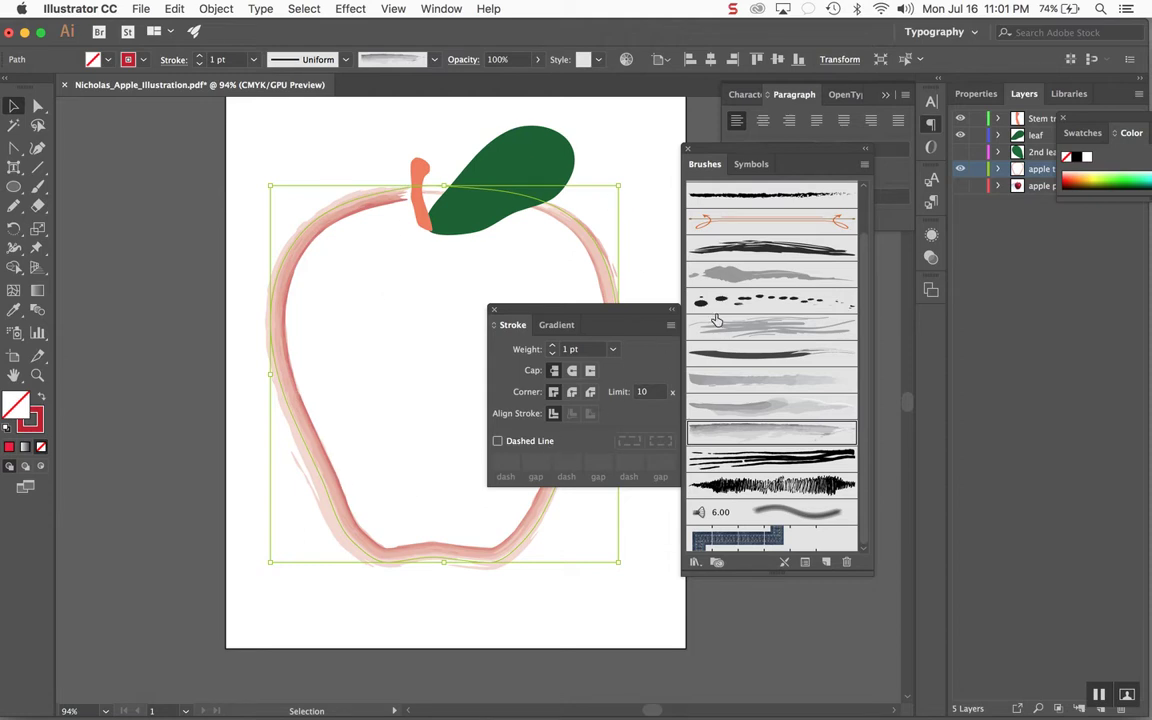
pyautogui.scroll(3, 760, 272)
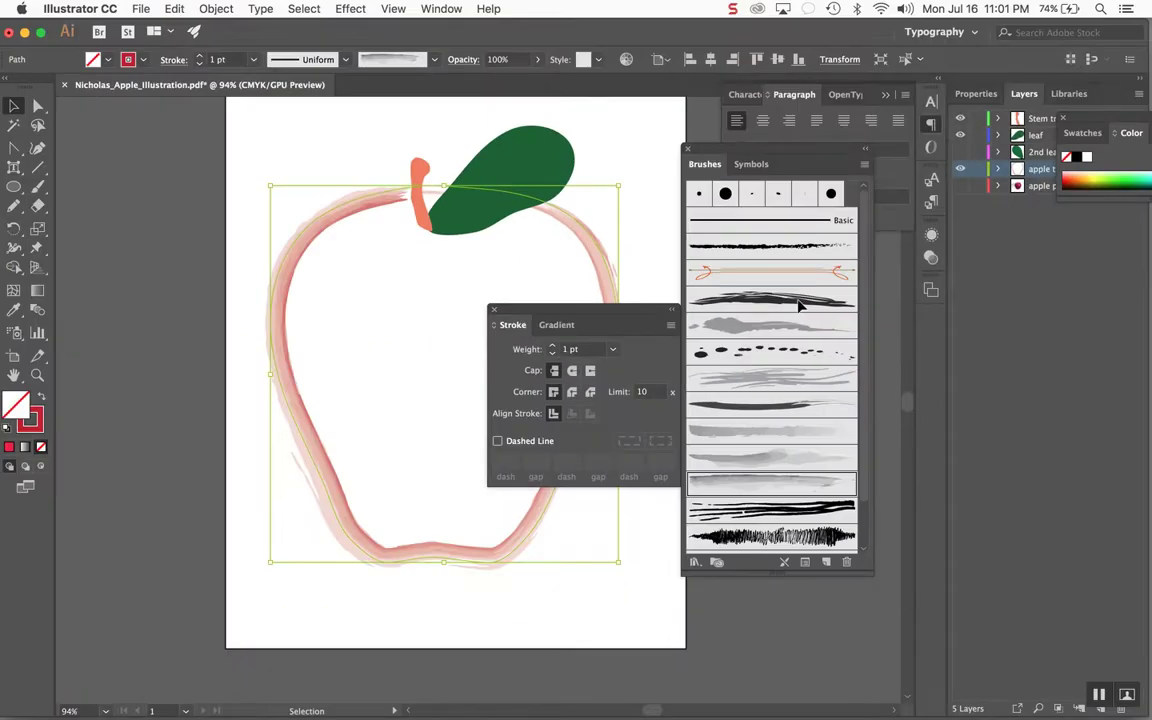
# Inspect Dry Ink 1 options unchanged, close the Stroke panel, and apply the Marker - Smooth brush
pyautogui.doubleClick(800, 300)
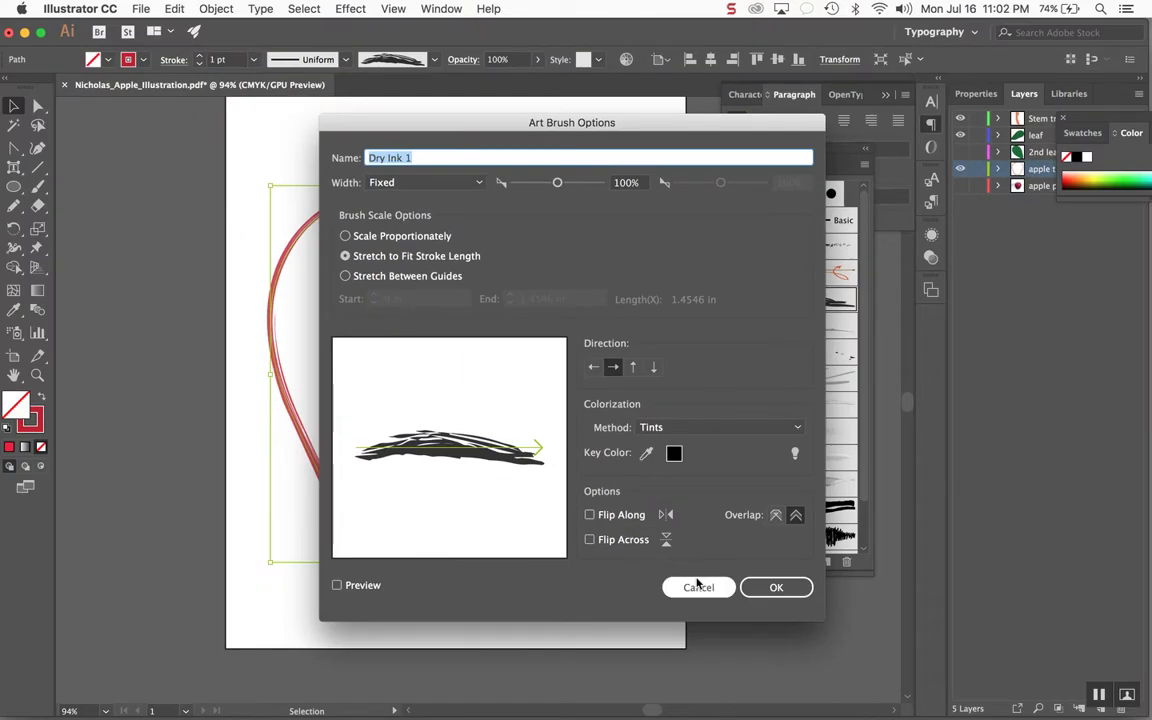
pyautogui.click(695, 585)
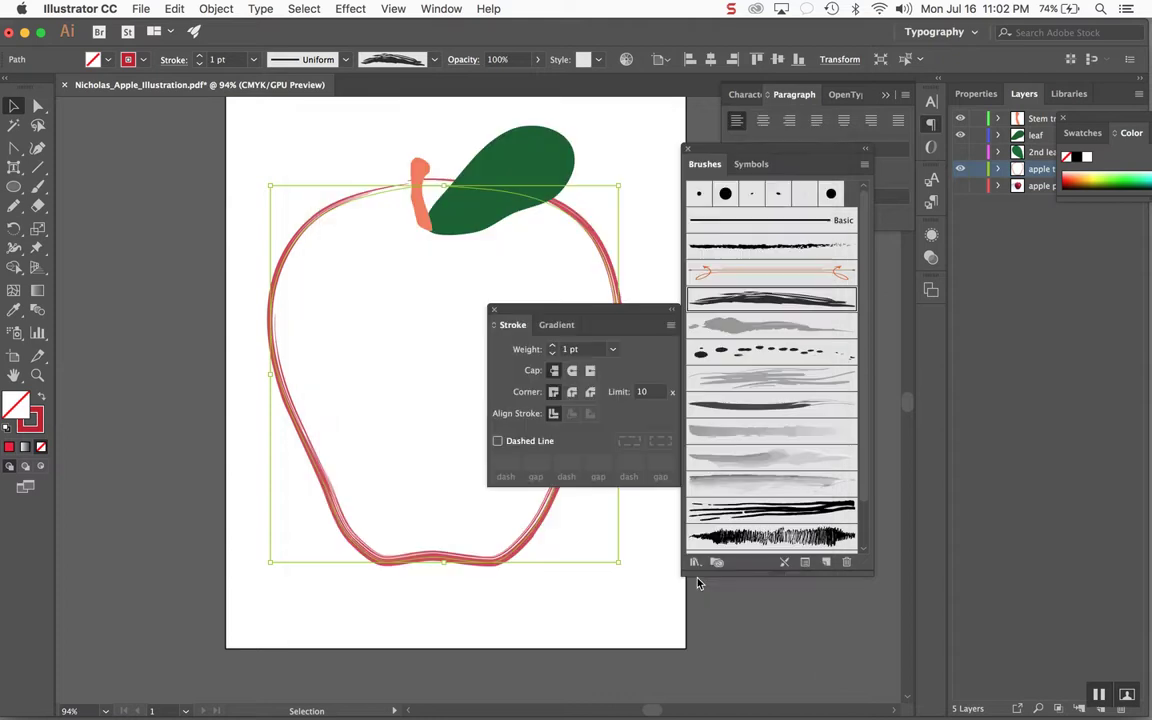
pyautogui.click(492, 310)
pyautogui.click(774, 328)
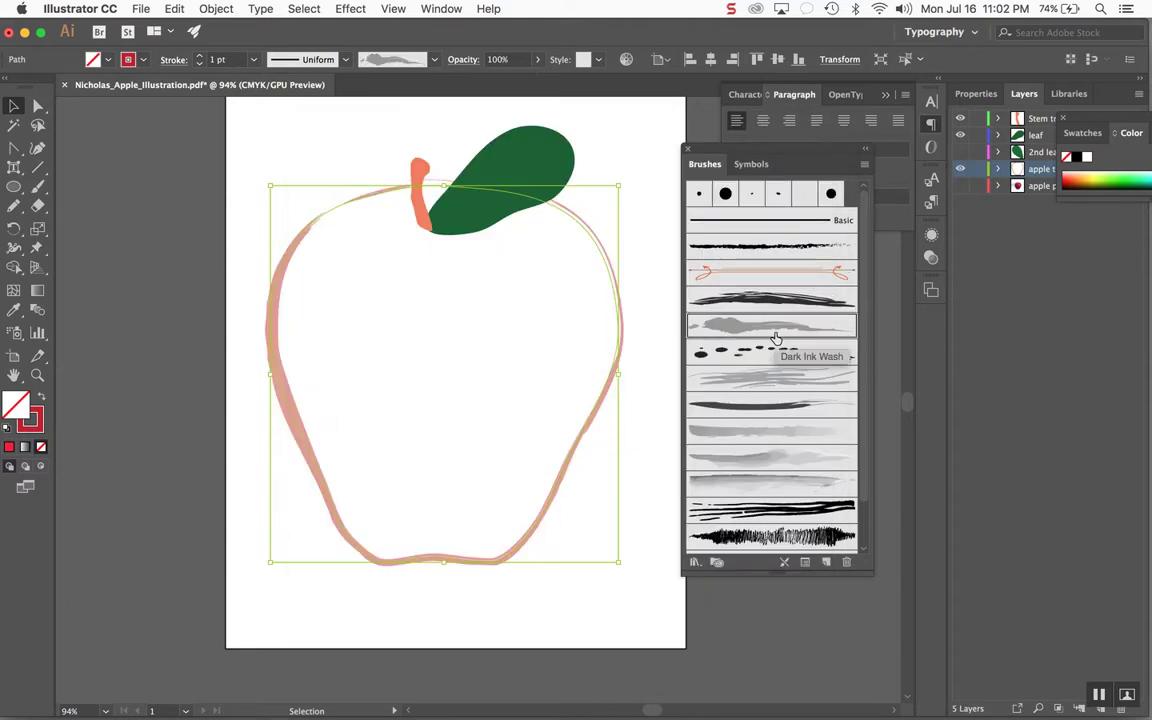
# Preview proportional and stretch scaling in the Marker - Smooth Art Brush Options, then cancel
pyautogui.doubleClick(780, 413)
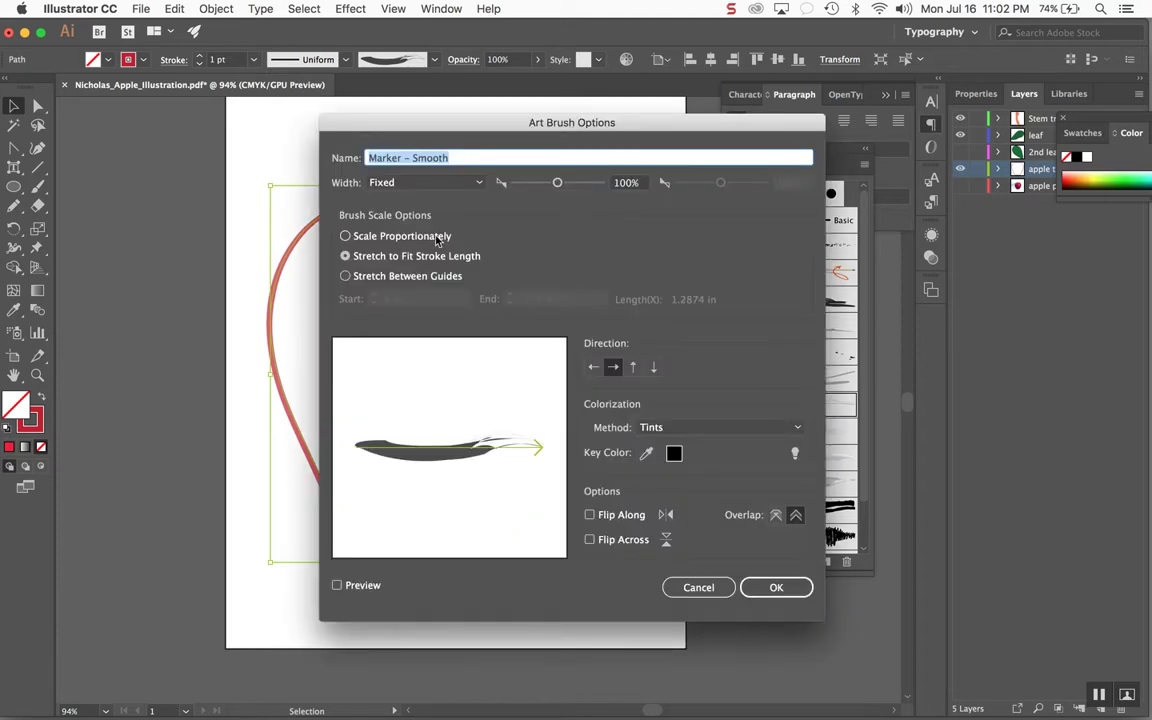
pyautogui.click(345, 236)
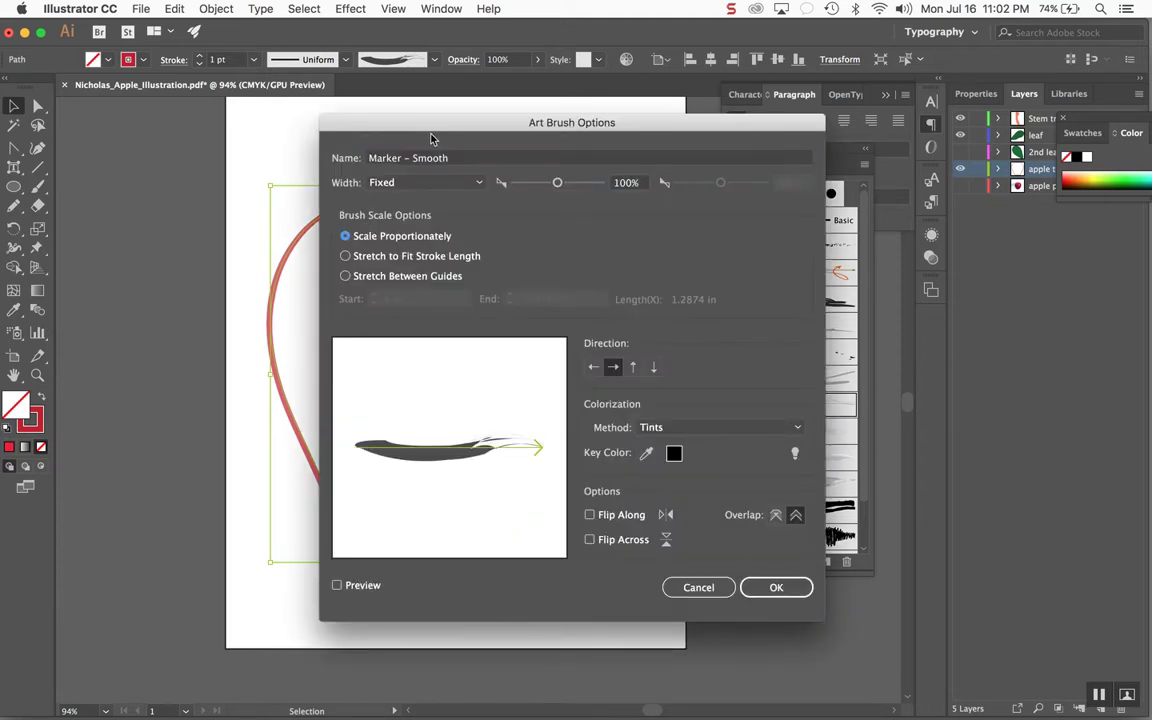
pyautogui.moveTo(444, 138); pyautogui.dragTo(714, 83)
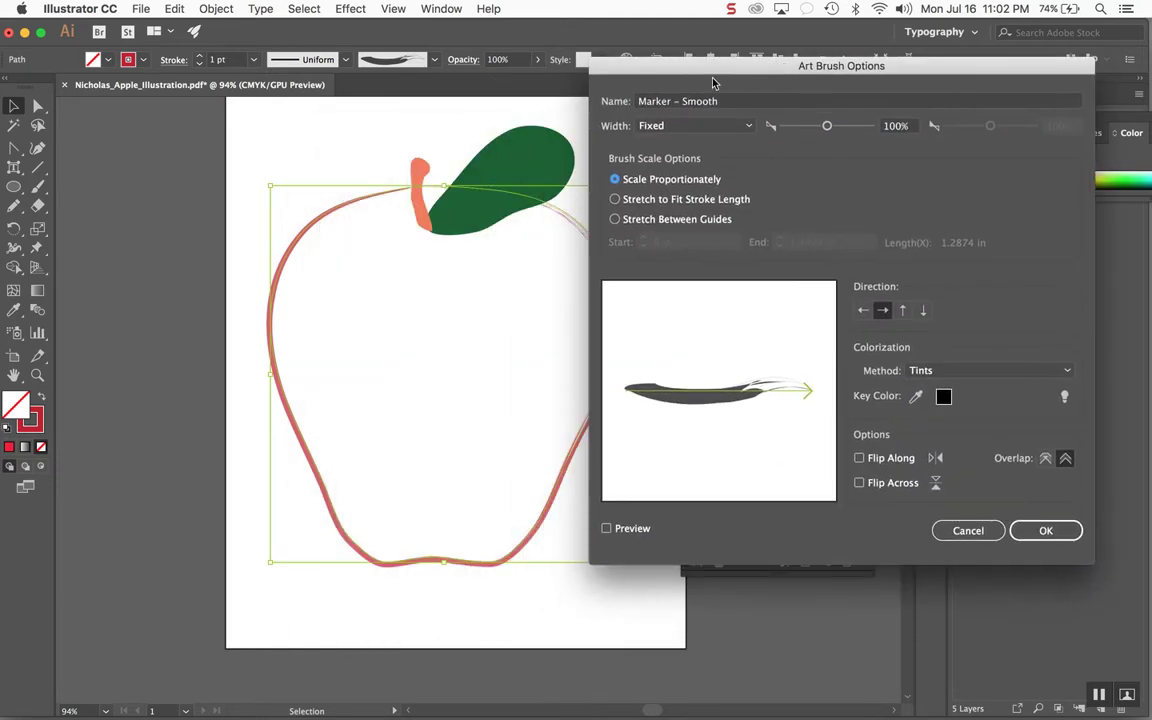
pyautogui.click(607, 528)
pyautogui.click(614, 199)
pyautogui.click(614, 219)
pyautogui.click(614, 179)
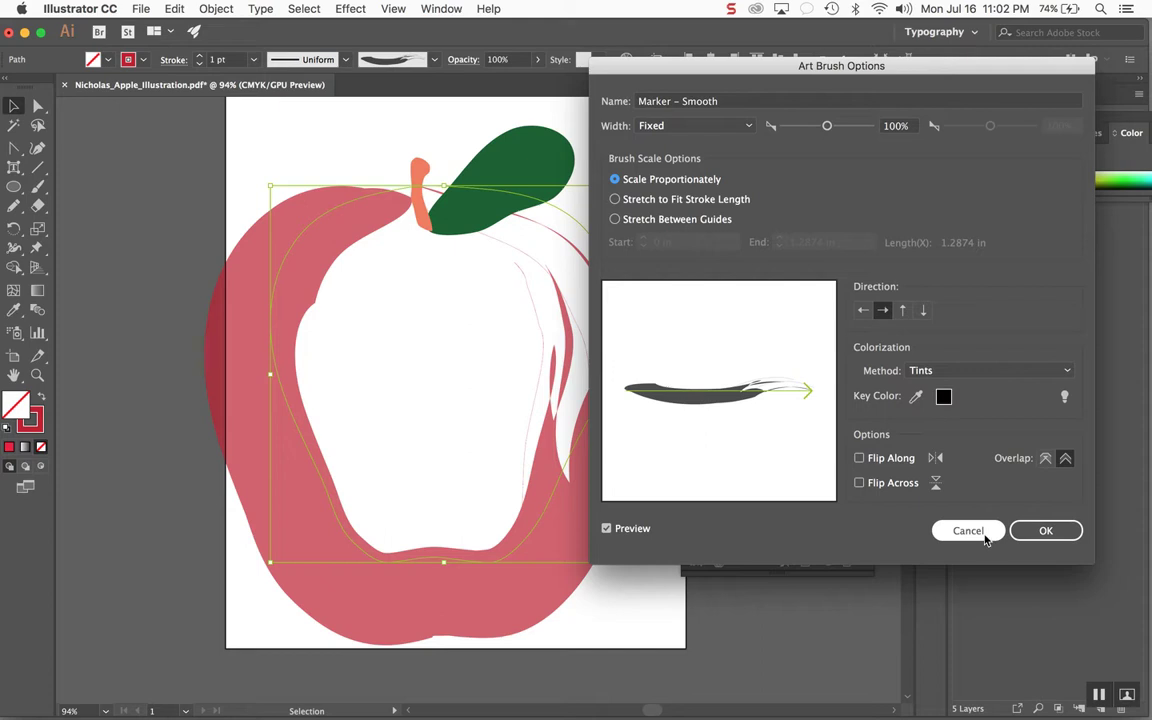
pyautogui.click(985, 539)
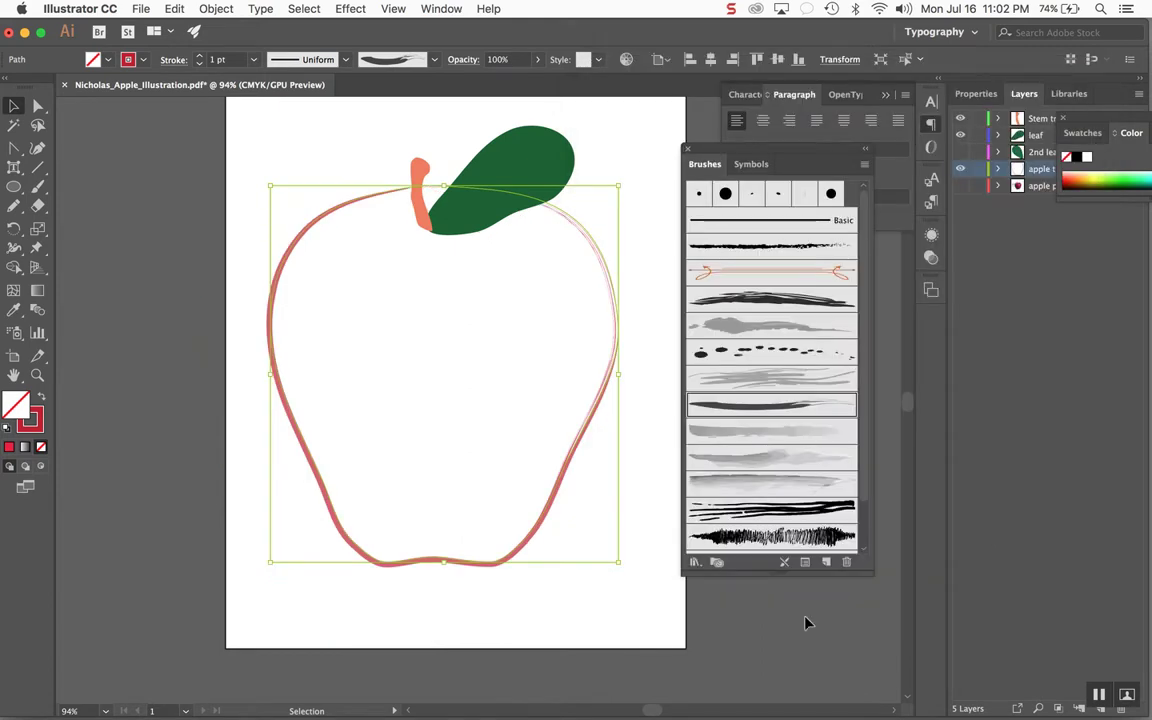
# Try 15 pt. Round, 5 pt. Oval, 5 pt. Round, charcoal and Dry Ink 1 brushes on the outline
pyautogui.click(656, 637)
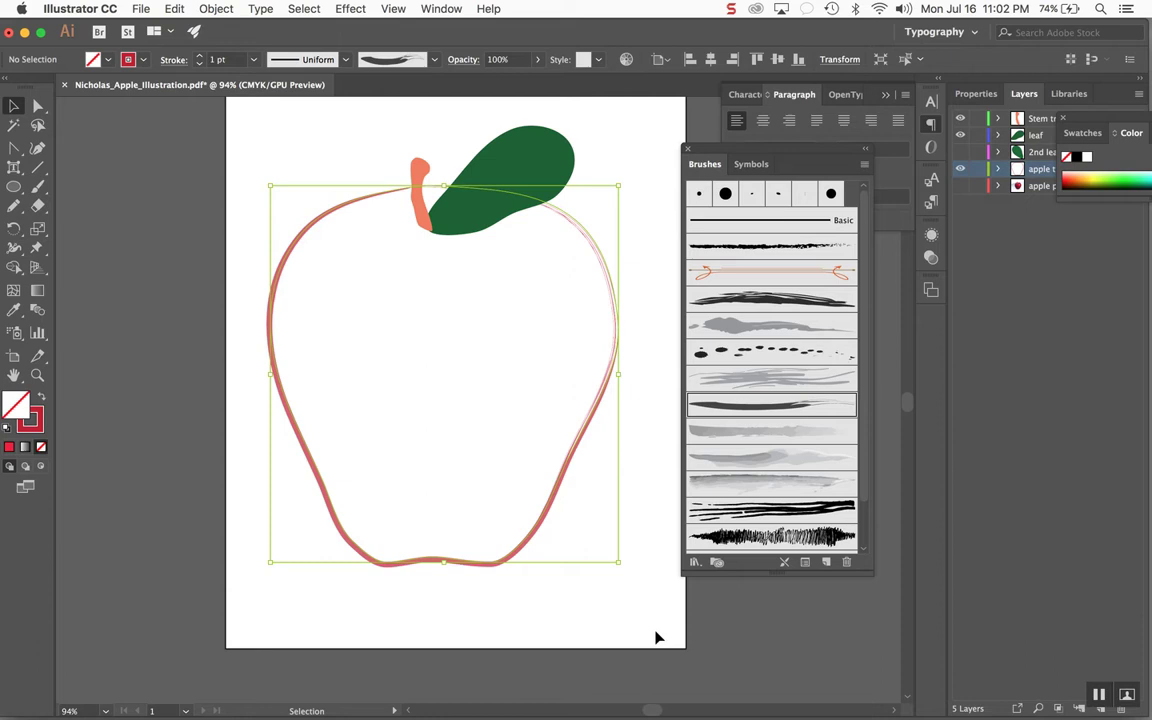
pyautogui.click(571, 464)
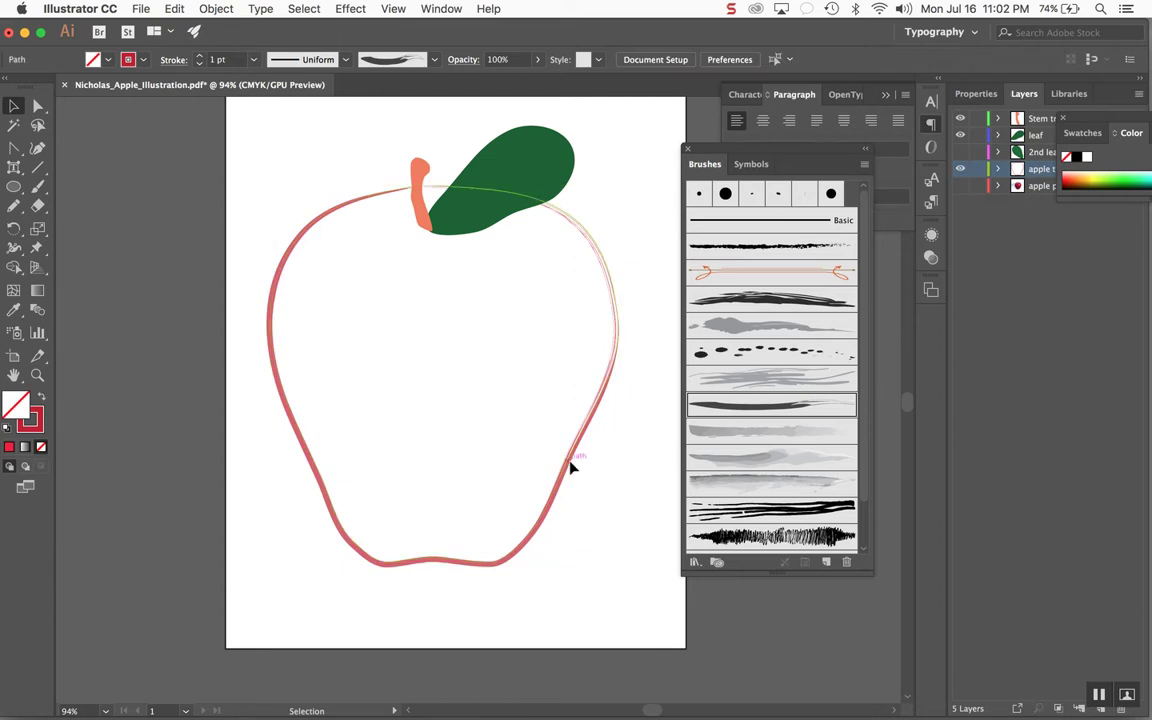
pyautogui.click(726, 193)
pyautogui.click(779, 194)
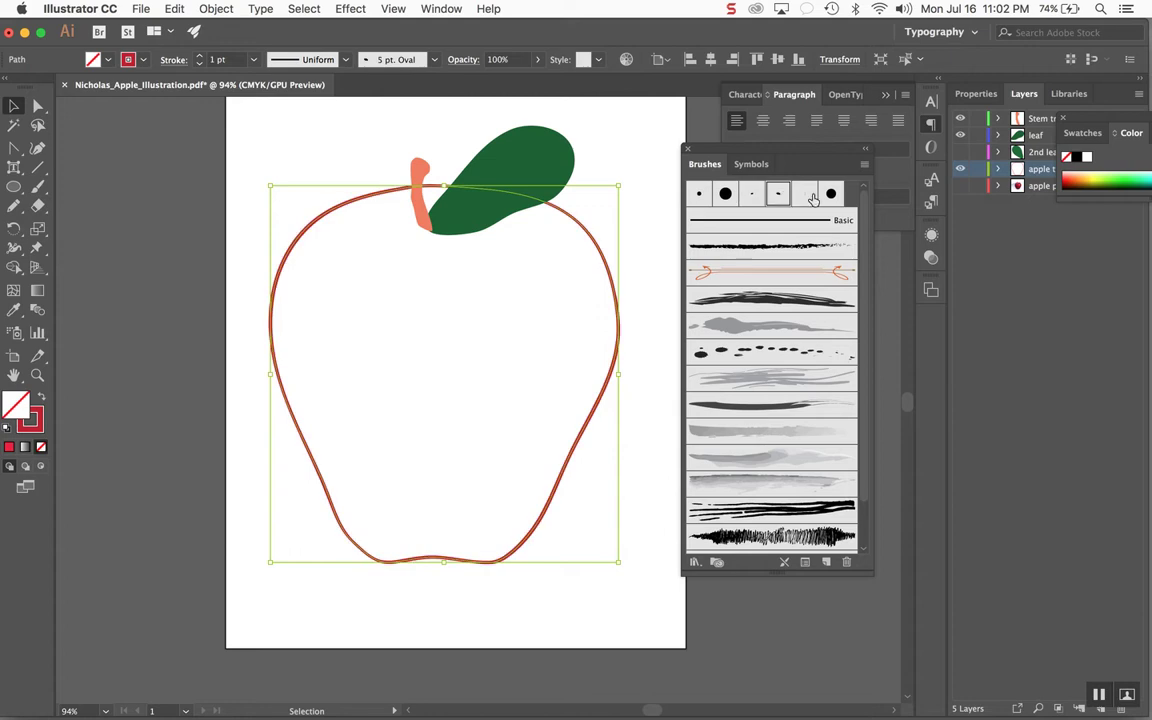
pyautogui.click(698, 193)
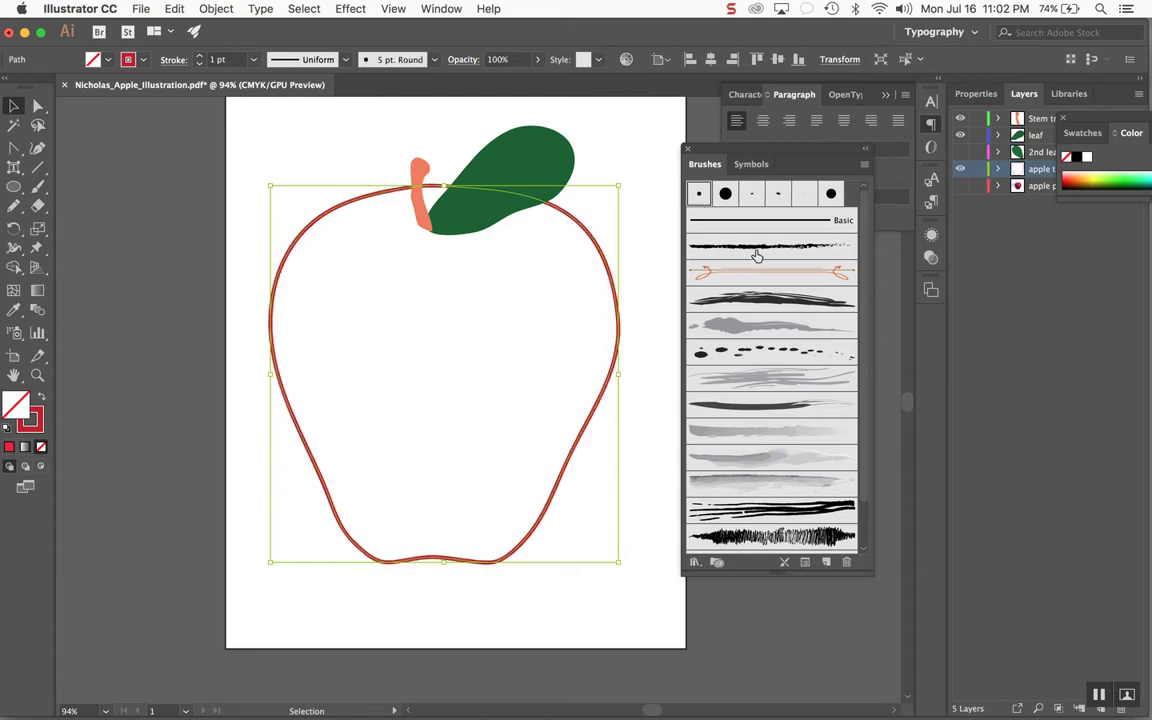
pyautogui.click(756, 252)
pyautogui.click(762, 299)
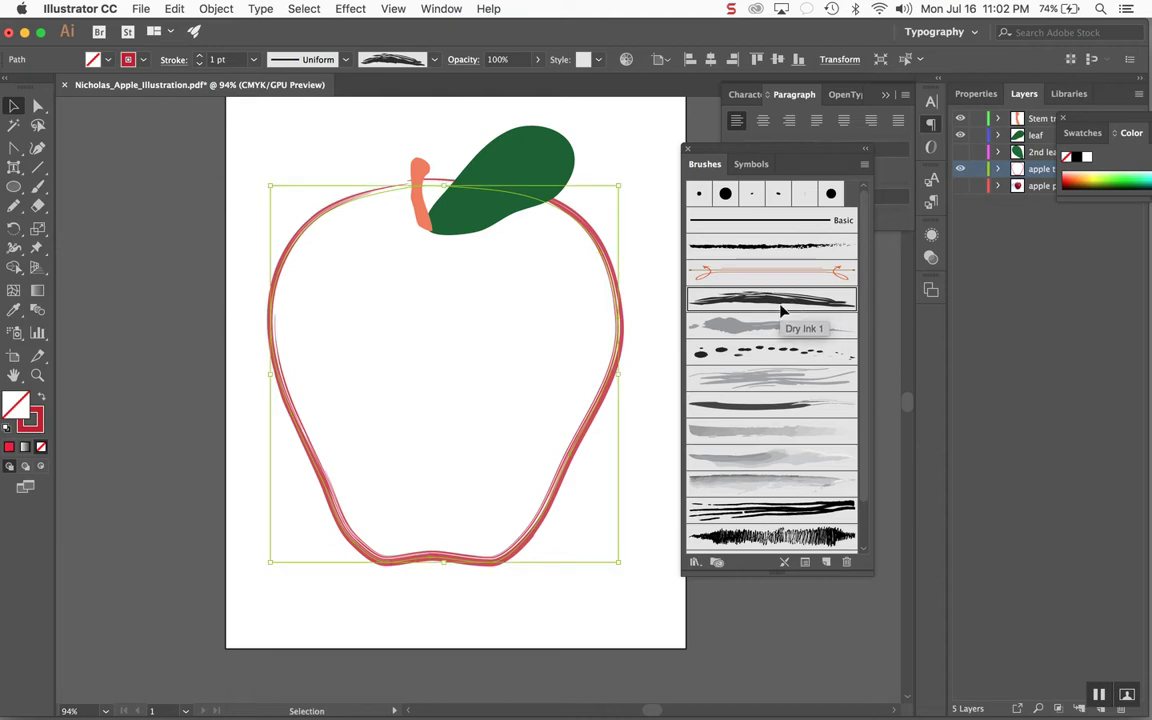
# Cancel the Dry Ink 1 options, then apply 15 pt. Round and open its Calligraphic Brush Options
pyautogui.doubleClick(780, 304)
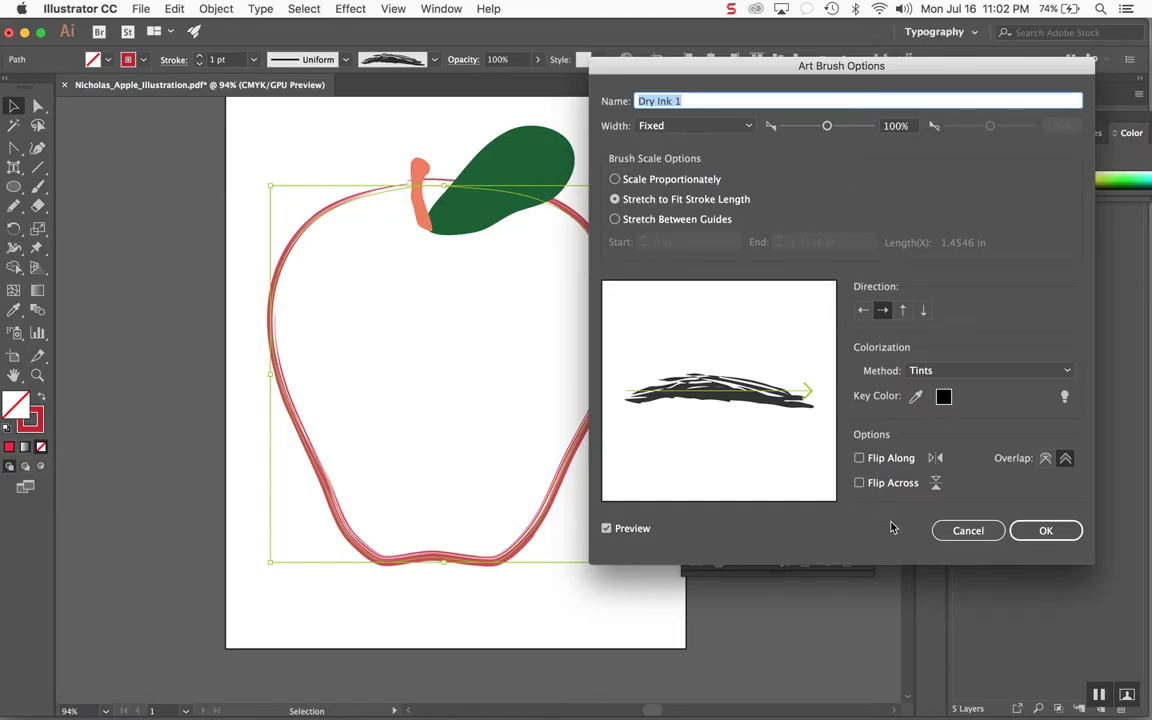
pyautogui.click(968, 531)
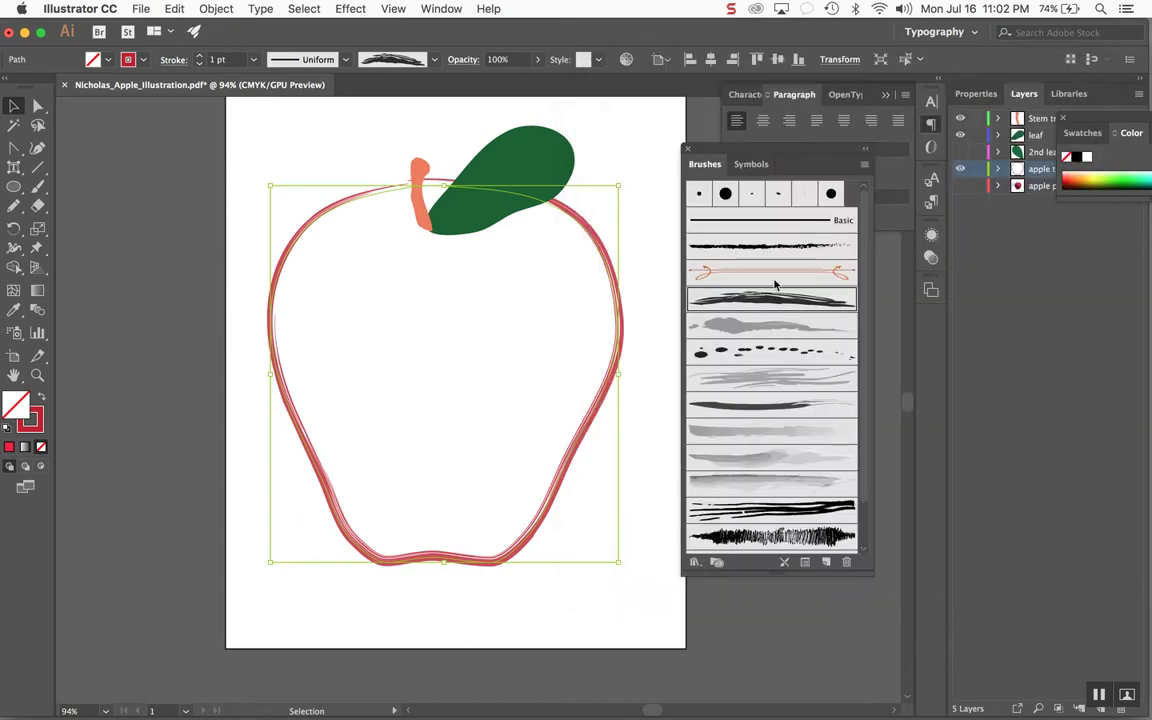
pyautogui.click(725, 195)
pyautogui.doubleClick(725, 195)
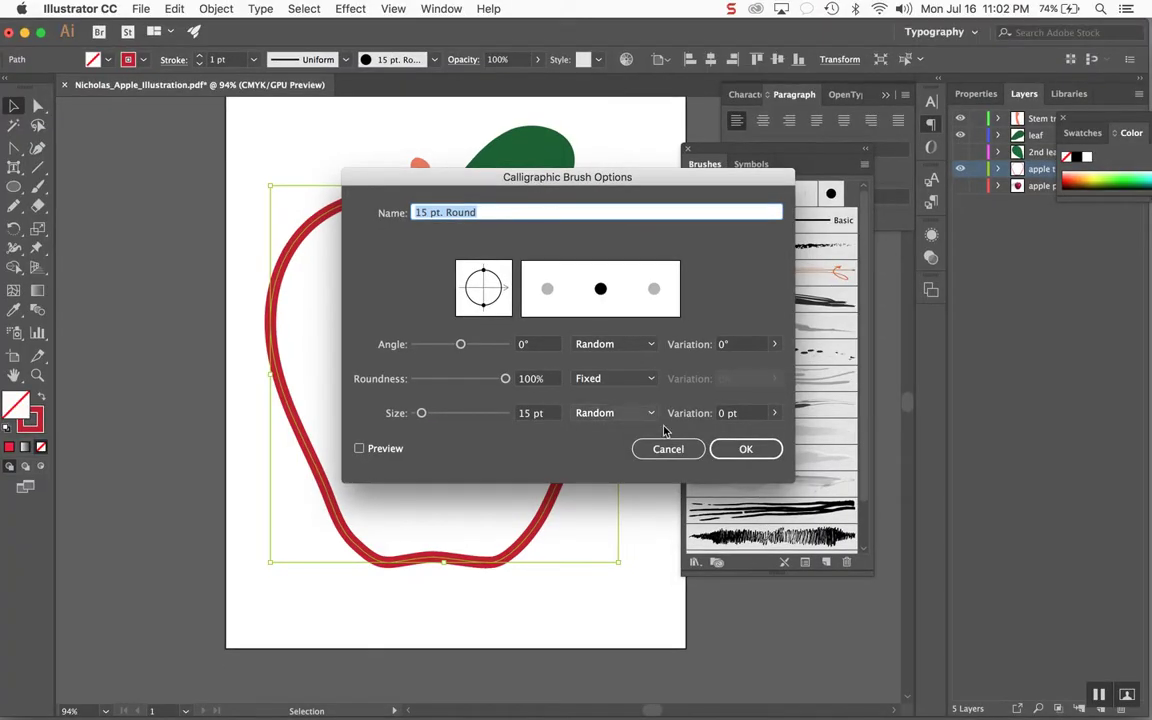
# Cancel the Calligraphic options and preview the Divider brush settings without changes
pyautogui.click(688, 456)
pyautogui.doubleClick(726, 270)
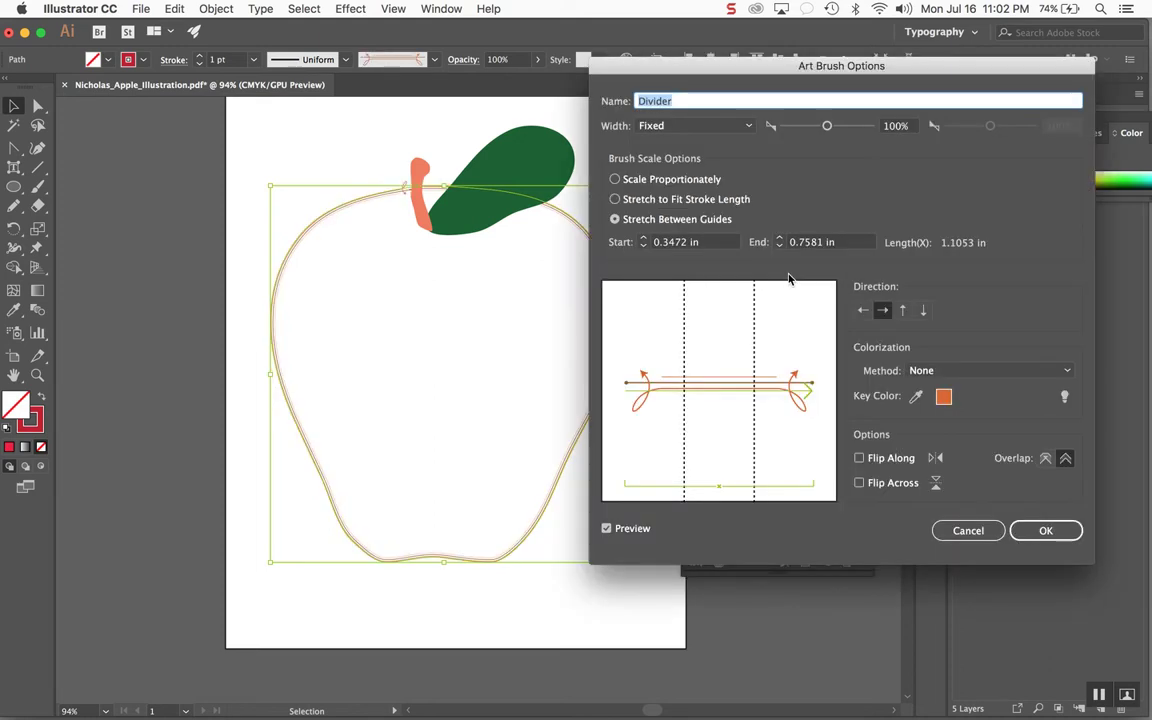
pyautogui.click(968, 530)
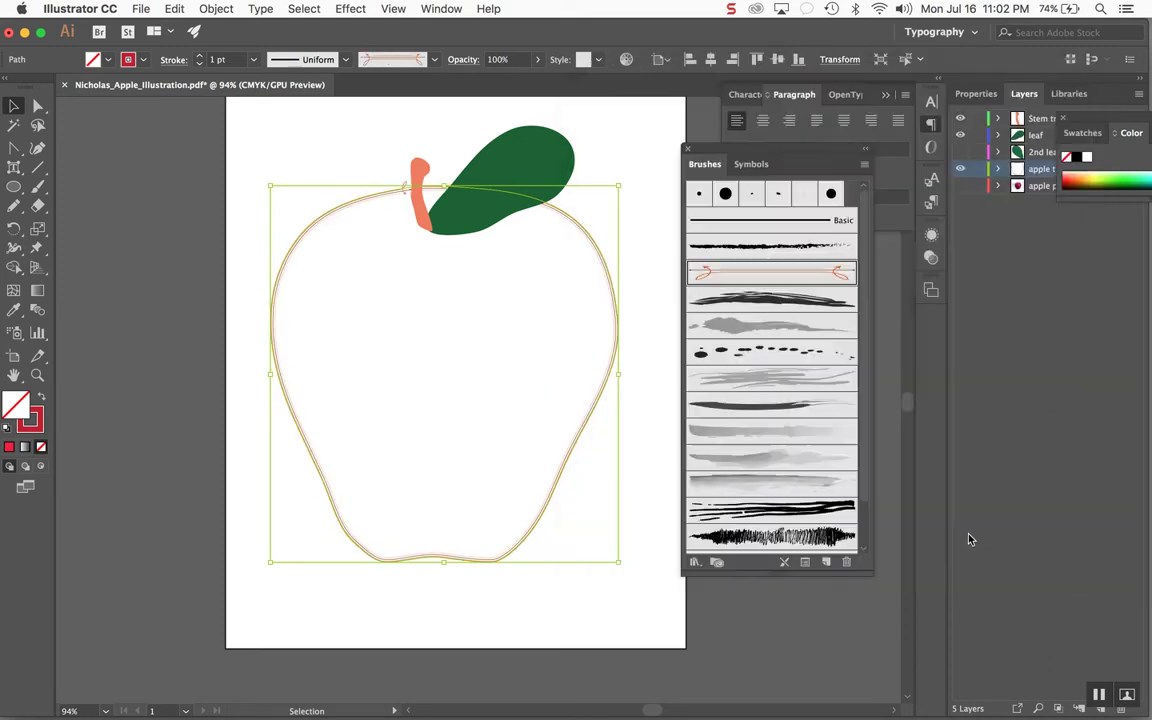
pyautogui.scroll(-3, 763, 462)
# Apply the Mop bristle brush, test size 2.57 mm and length 231%, then cancel to keep its defaults
pyautogui.doubleClick(768, 516)
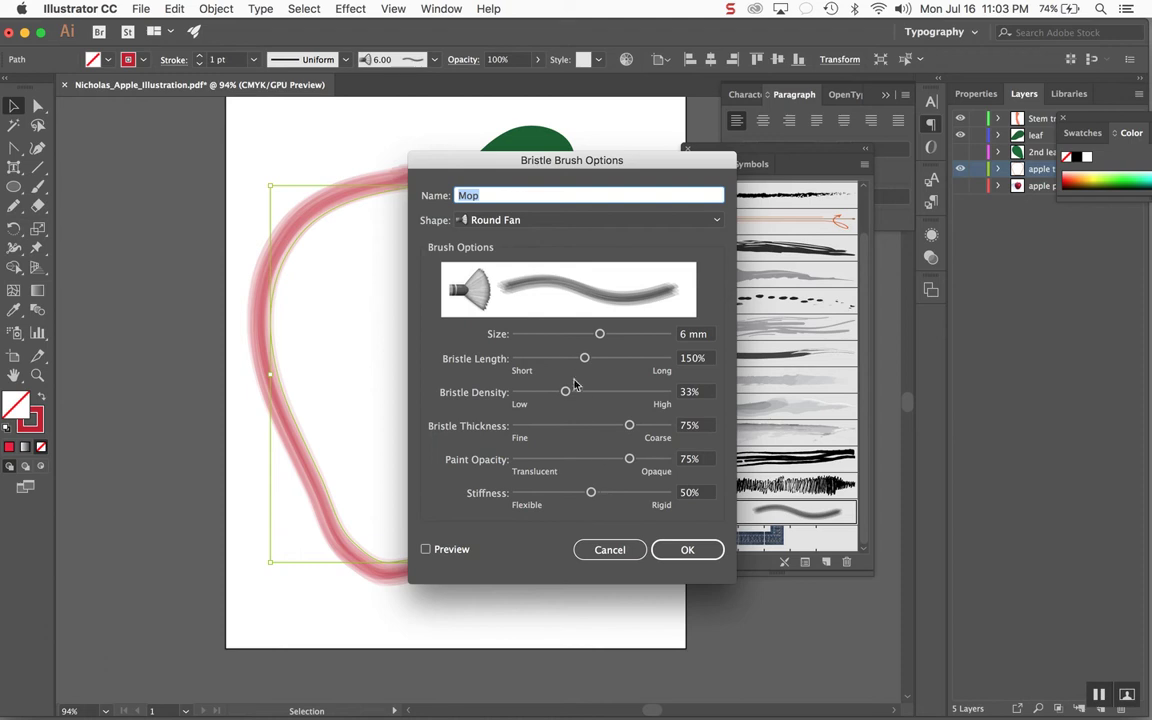
pyautogui.moveTo(599, 334); pyautogui.dragTo(629, 358)
pyautogui.press('Tab')
pyautogui.moveTo(565, 392); pyautogui.dragTo(550, 392)
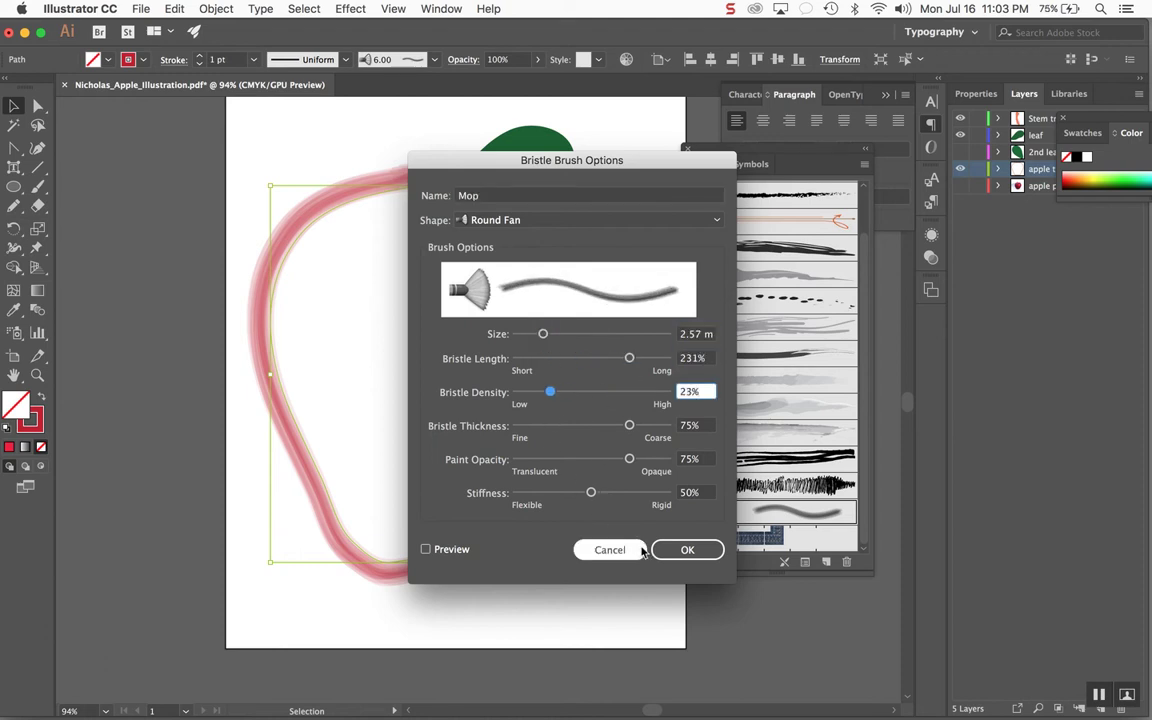
pyautogui.click(641, 551)
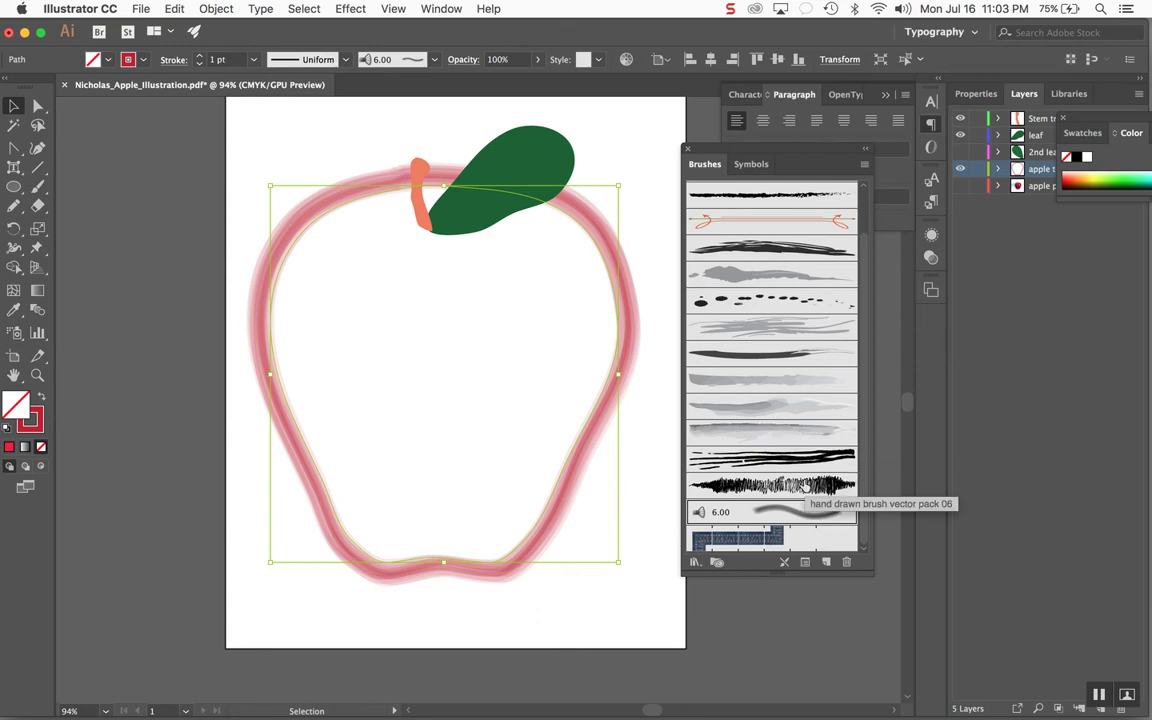